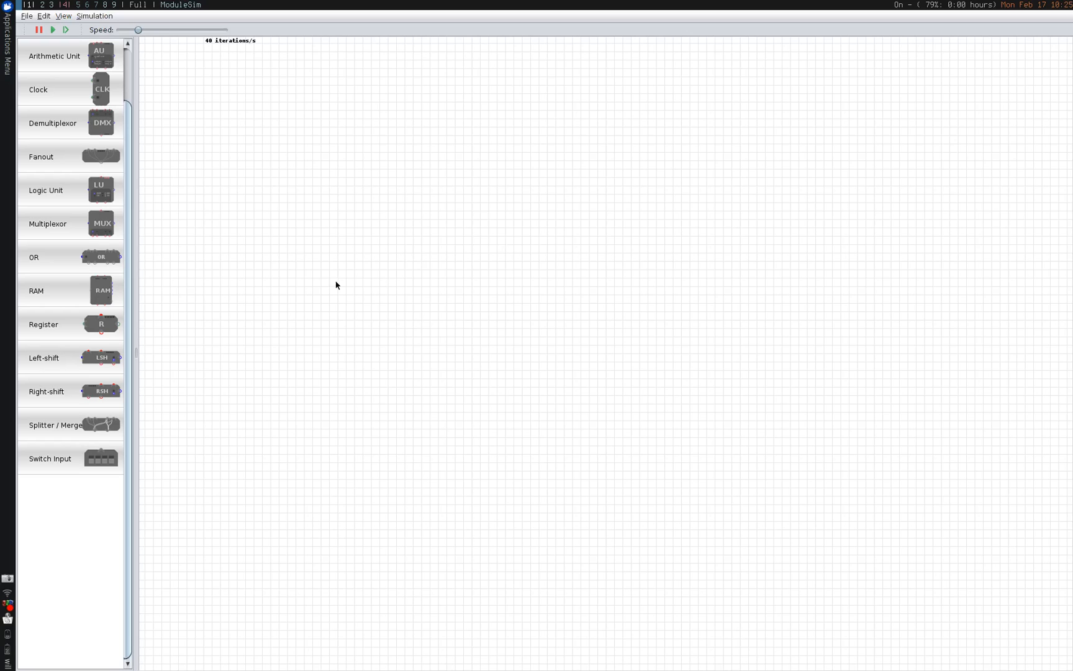
- Switch to the LibreOffice Calc sheet and review the INC, DEC and JNZ instructions alongside their opcodes
key(alt+Tab)
key(alt+Tab)
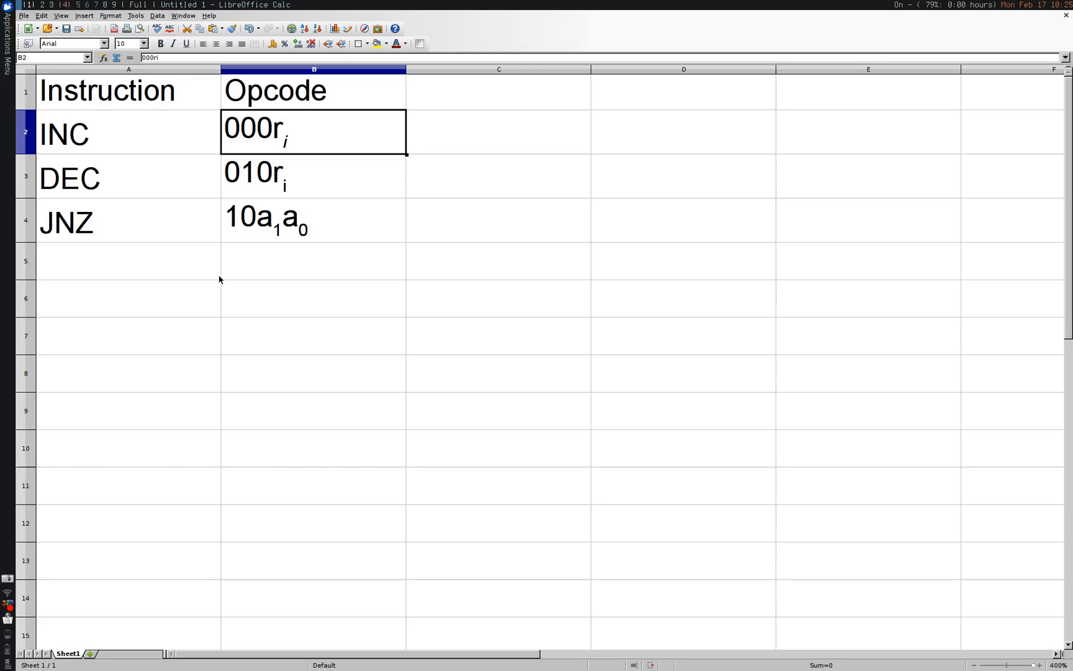
click(131, 92)
click(119, 139)
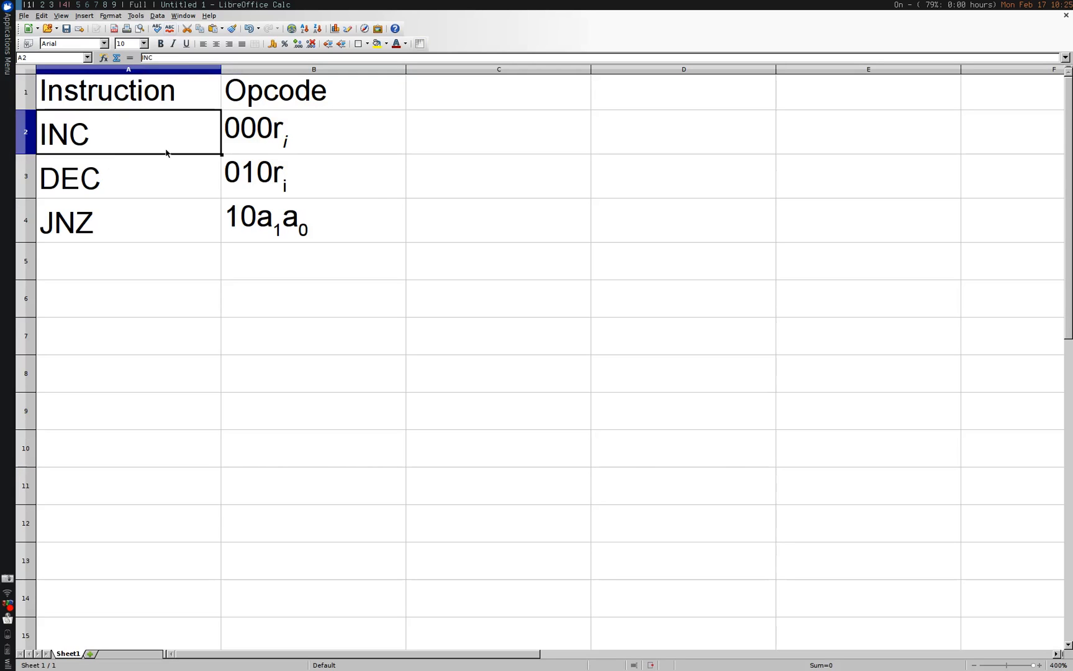
click(101, 191)
click(112, 224)
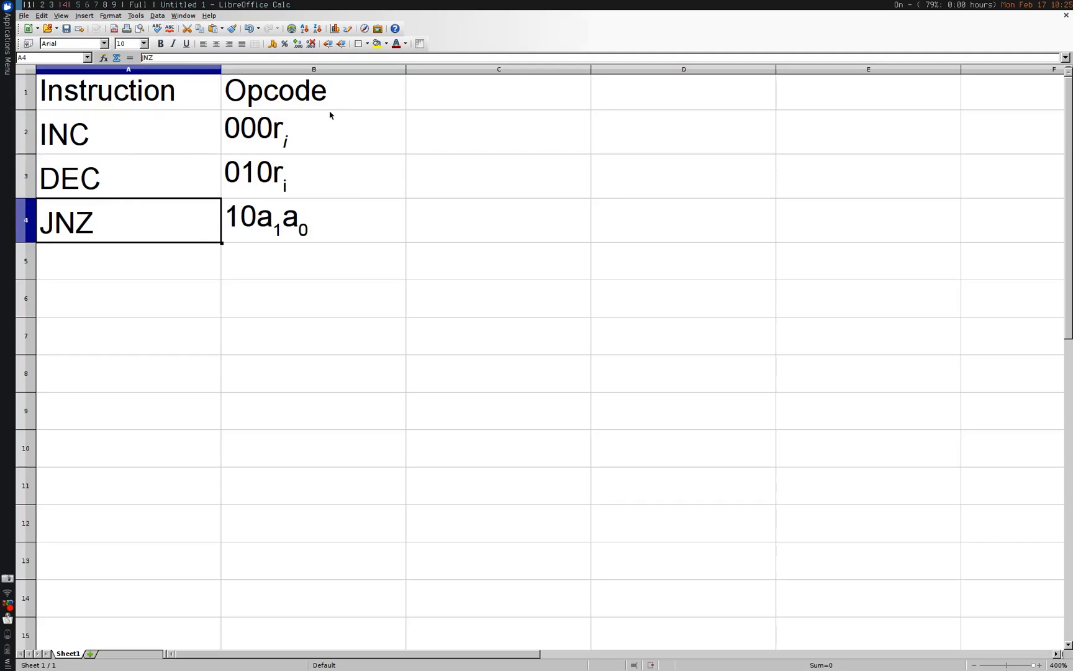
drag(324, 129, 359, 223)
click(355, 209)
click(262, 140)
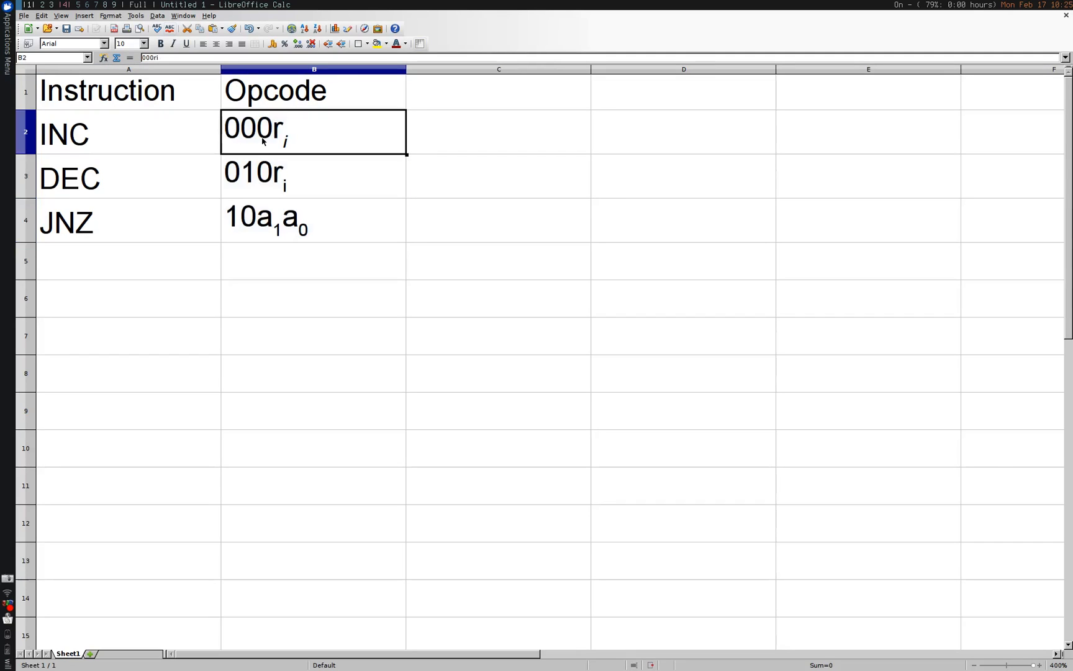
- Examine the leading opcode bits of INC and DEC in cells B2 and B3
double_click(229, 127)
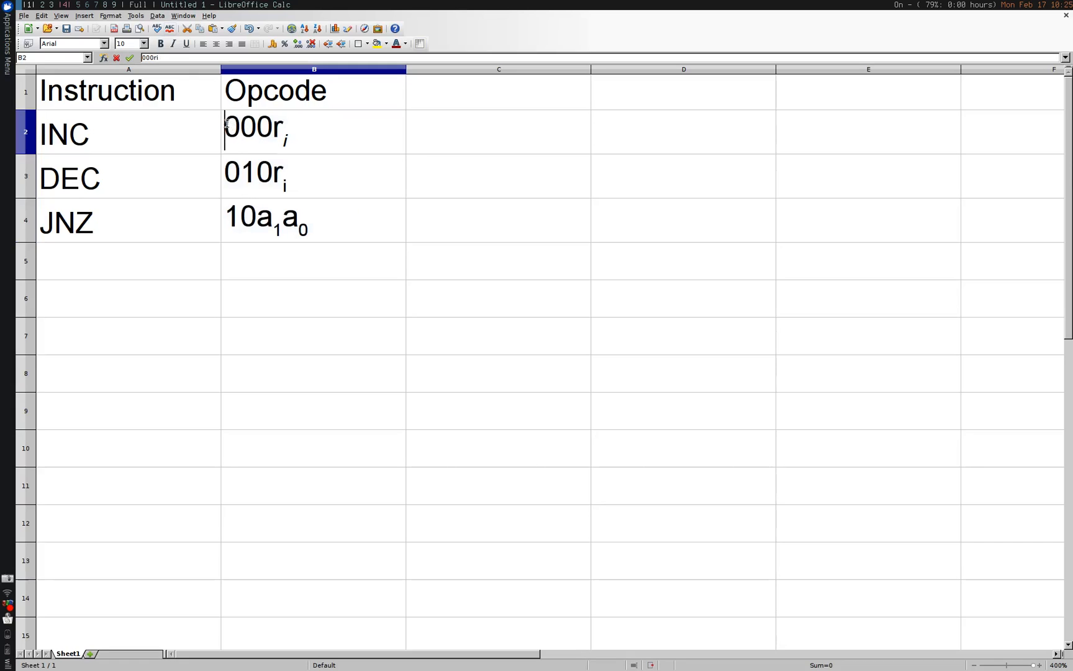
drag(228, 127, 241, 158)
click(241, 167)
double_click(236, 169)
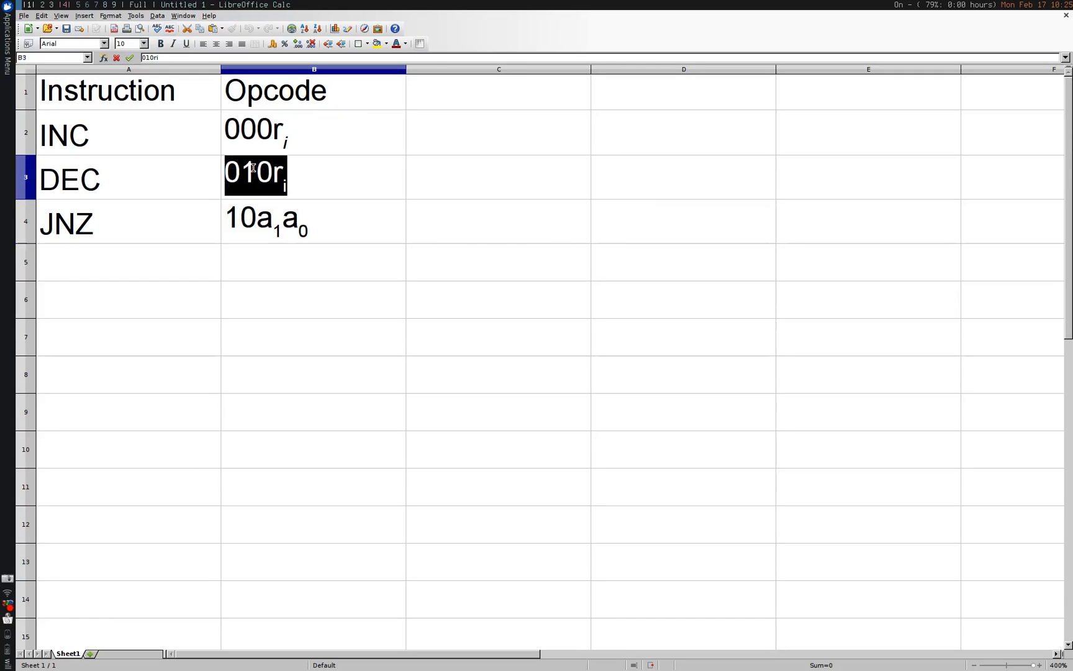
drag(236, 169, 254, 173)
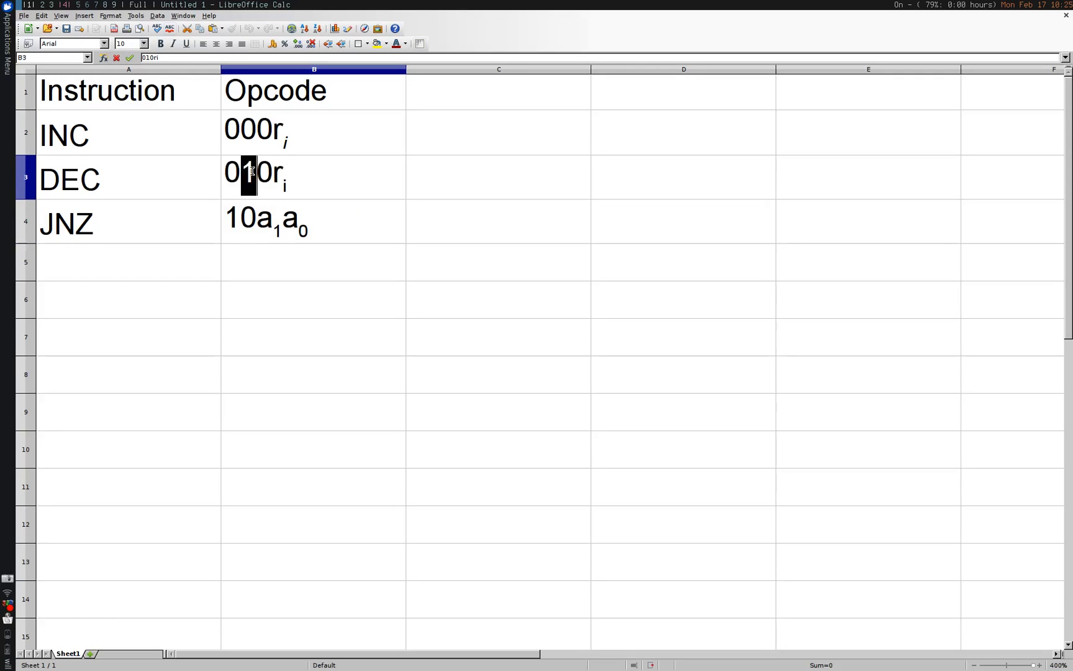
double_click(251, 173)
click(232, 172)
click(245, 132)
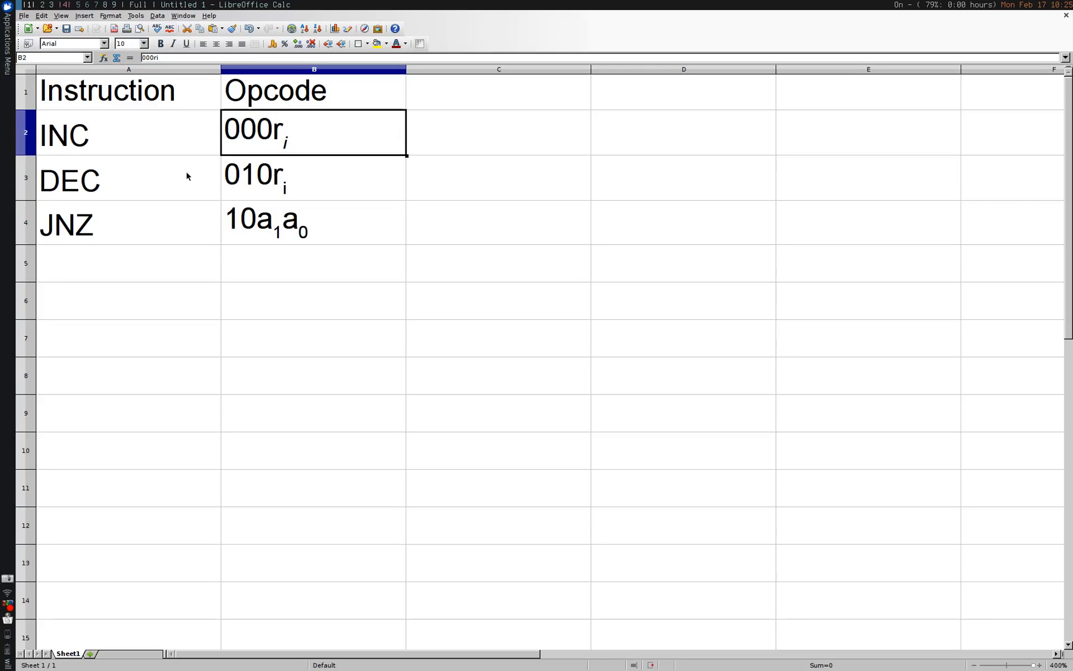
- Review each instruction's operand field, examining the a1a0 address bits of the JNZ opcode
click(105, 135)
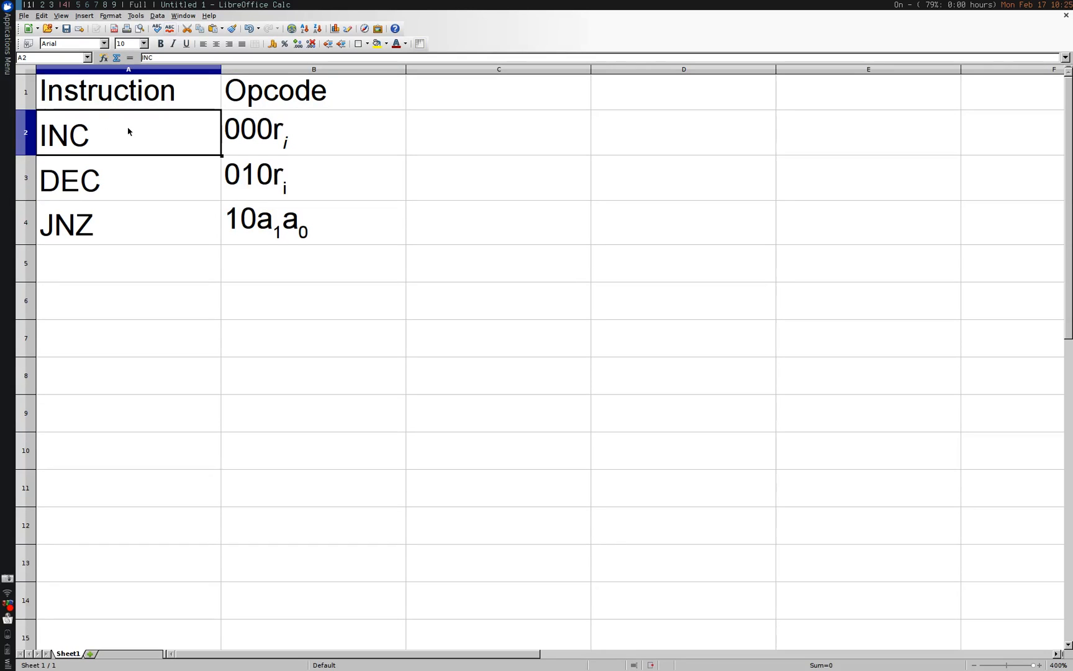
click(228, 128)
click(145, 174)
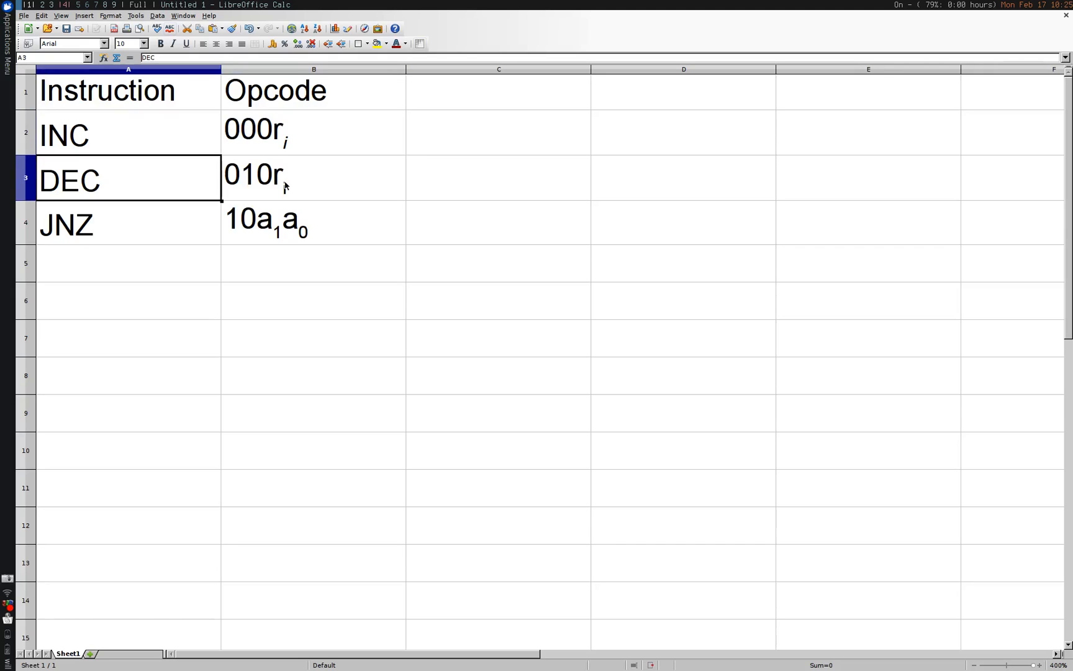
click(161, 218)
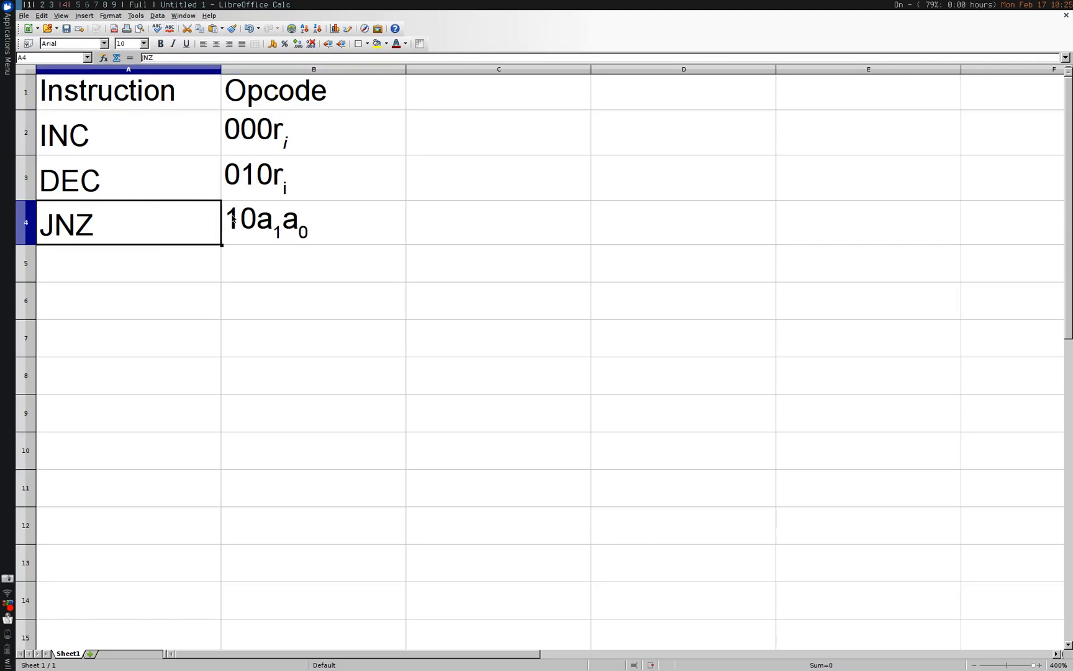
click(269, 212)
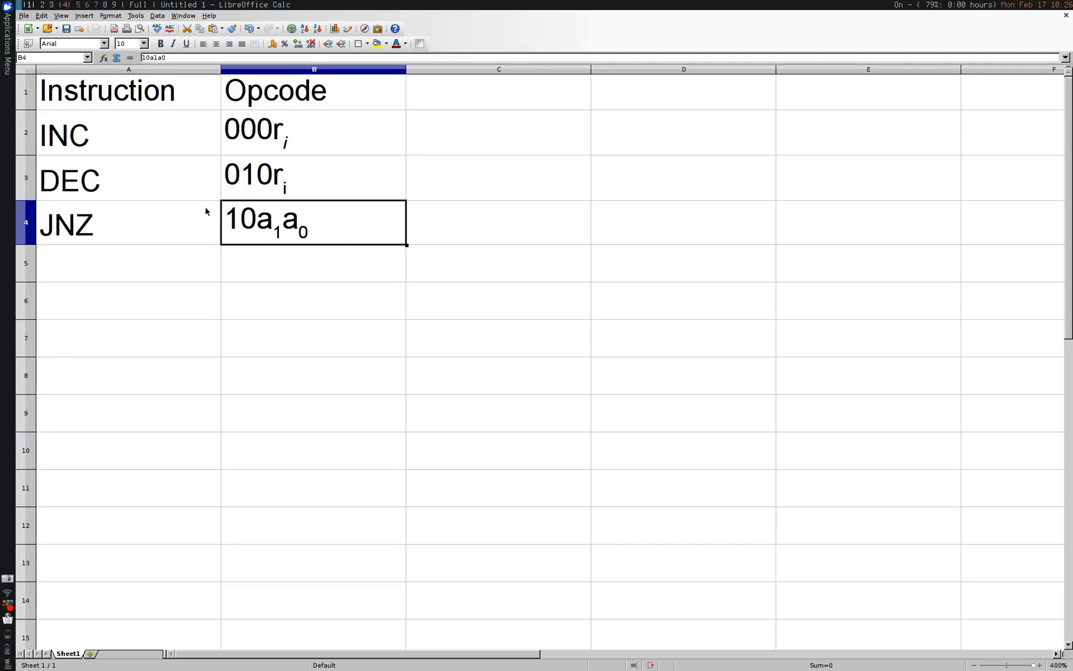
double_click(307, 228)
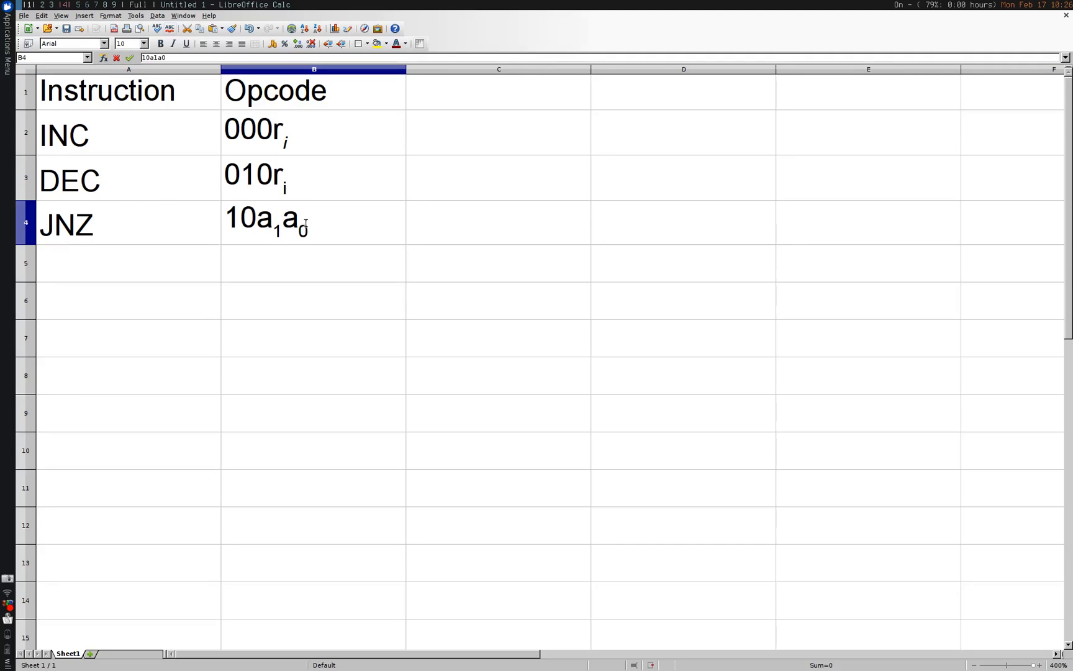
drag(309, 229, 264, 219)
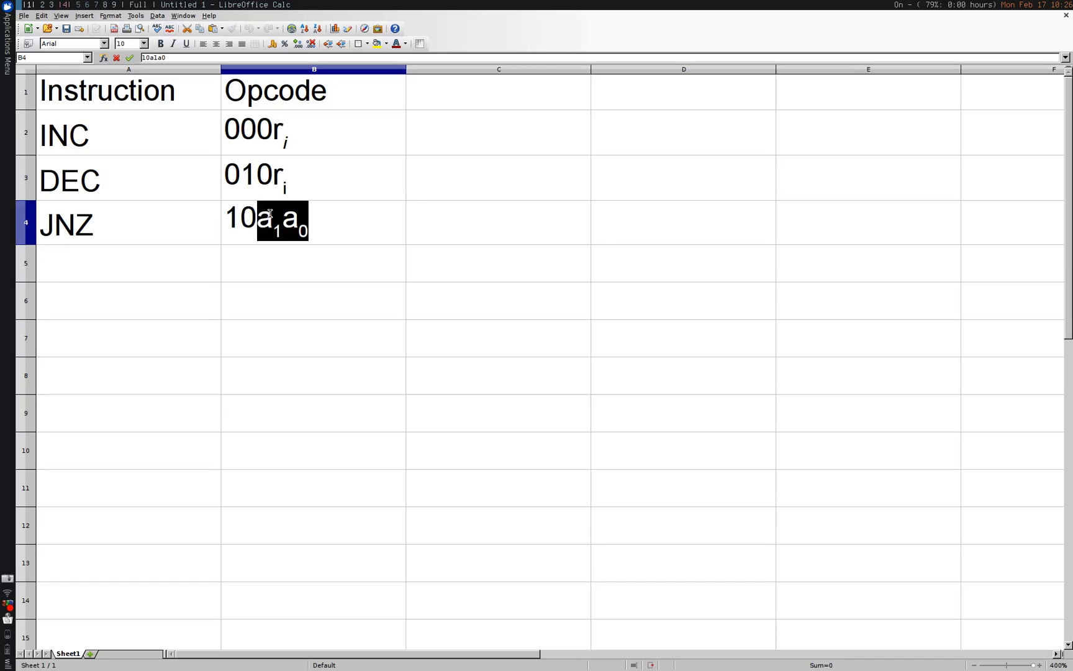
click(137, 174)
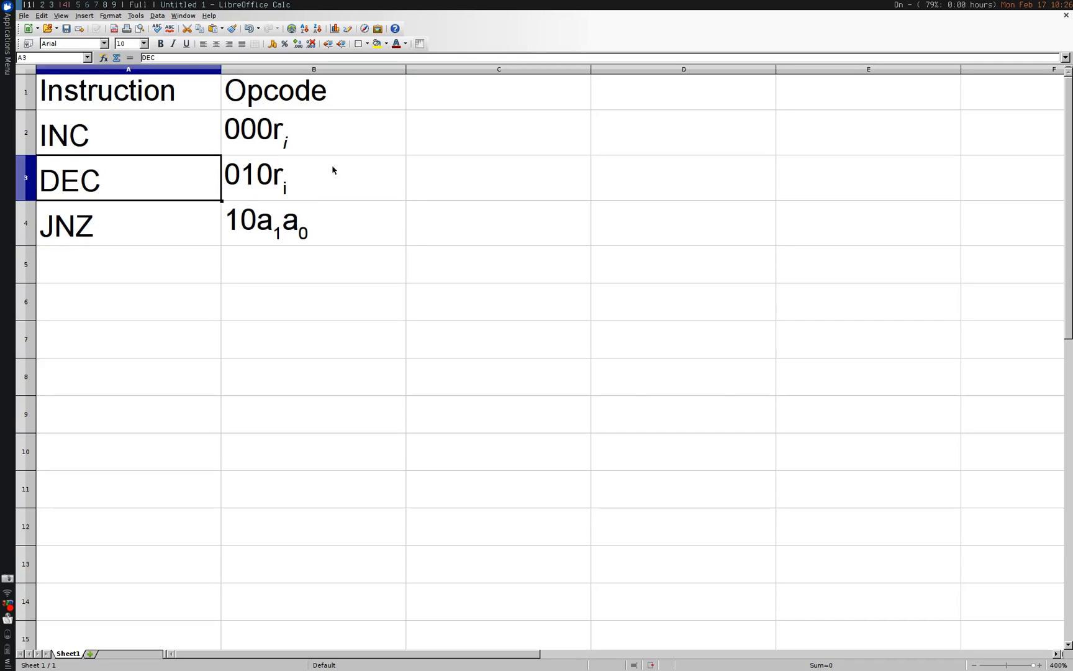
- Examine the register index in the INC opcode and compare it with the address bits in the JNZ opcode
click(108, 138)
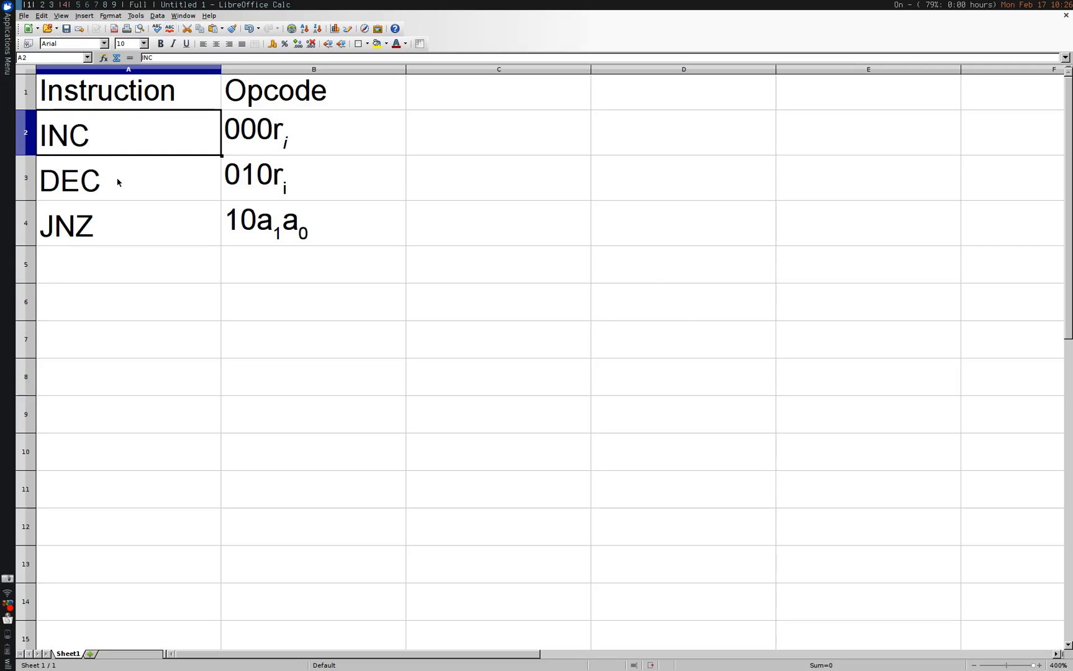
click(280, 128)
double_click(280, 128)
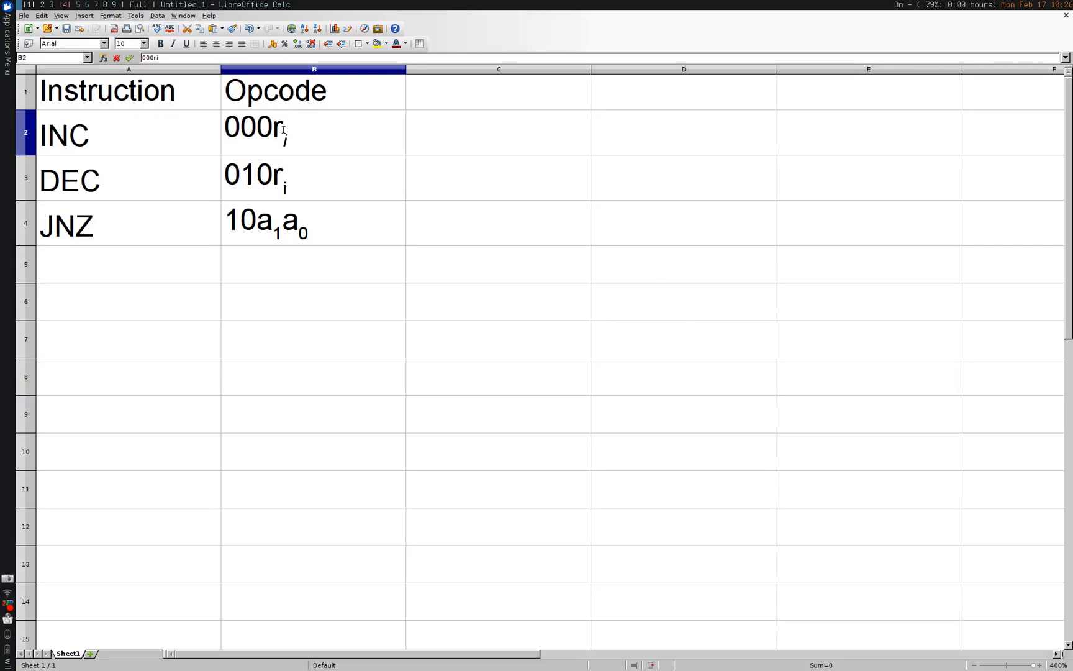
mouse_move(284, 130)
mouse_down()
mouse_move(272, 131)
mouse_move(290, 135)
mouse_up()
key(ctrl+i)
key(Return)
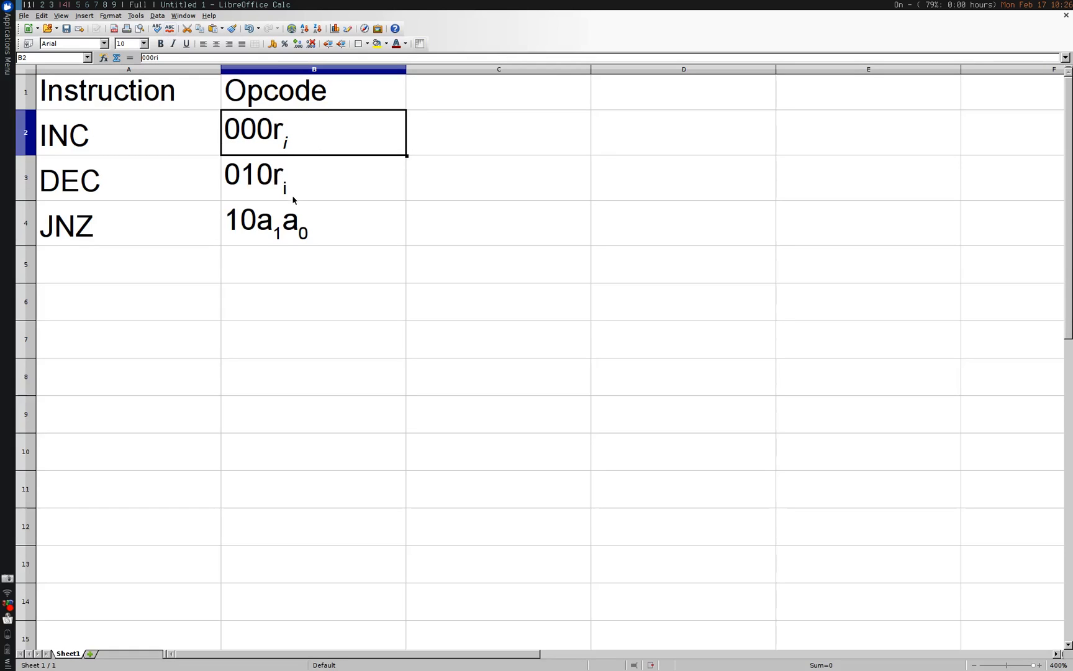
click(295, 228)
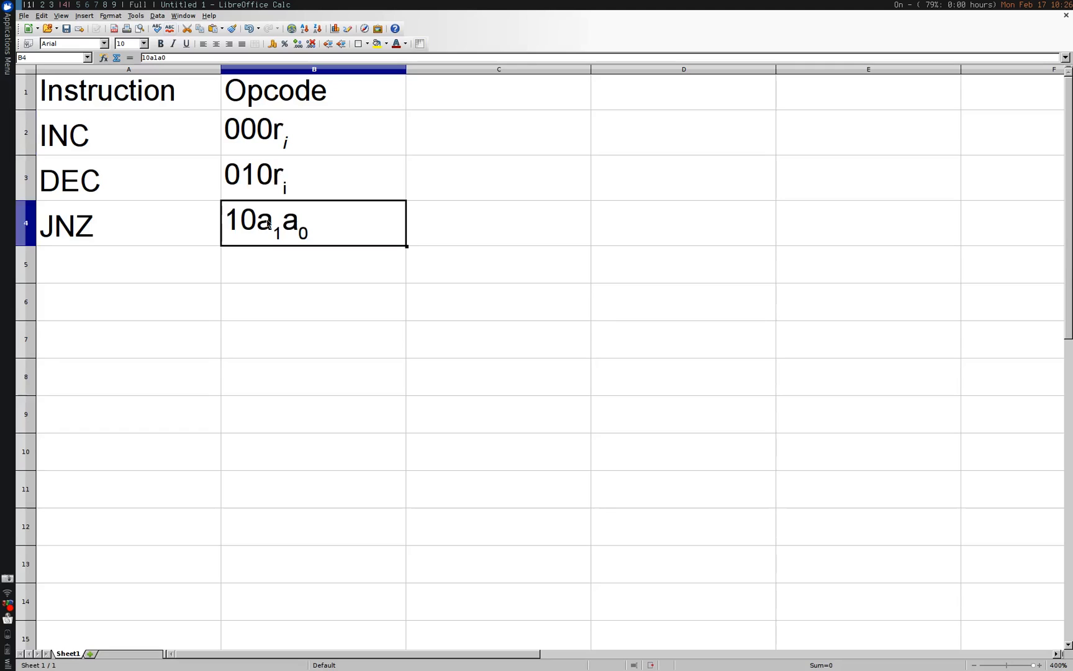
double_click(349, 229)
drag(350, 229, 263, 219)
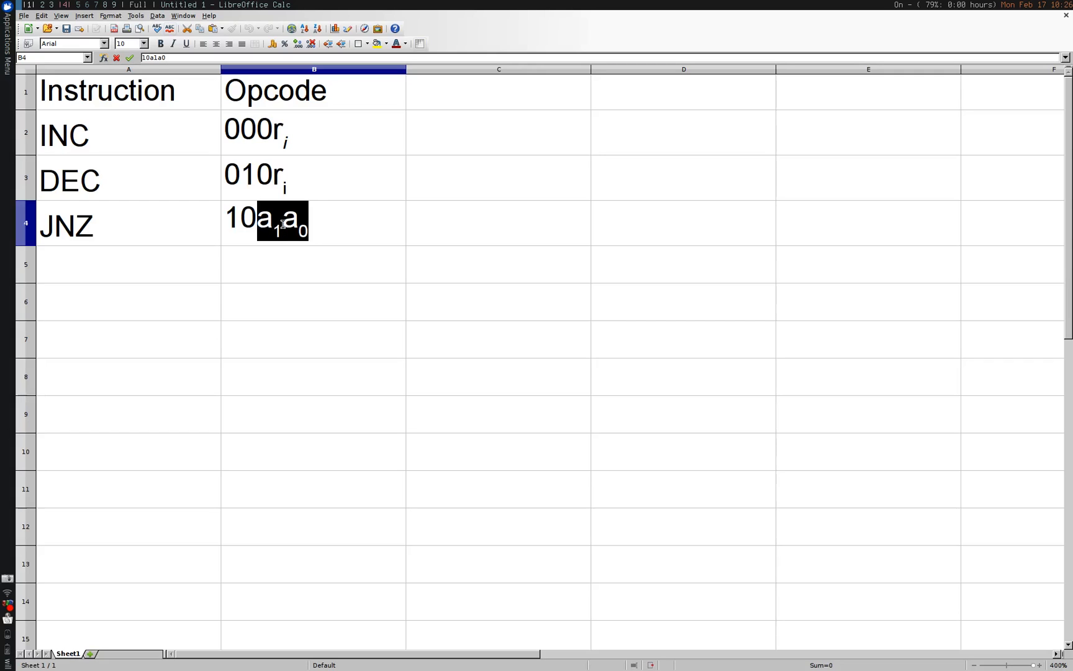
click(267, 209)
drag(258, 215, 314, 211)
- Switch to ModuleSim and place an Arithmetic Unit wired to a Multiplexor below it and to a Switch Input with only its last bit on
key(alt+Tab)
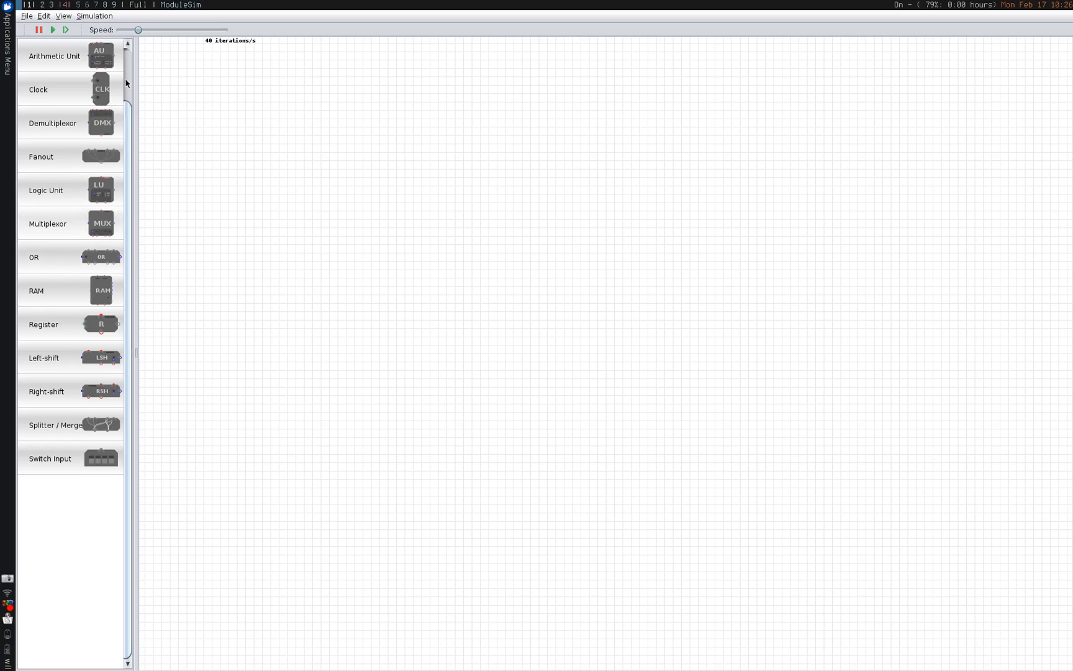
drag(101, 62, 335, 232)
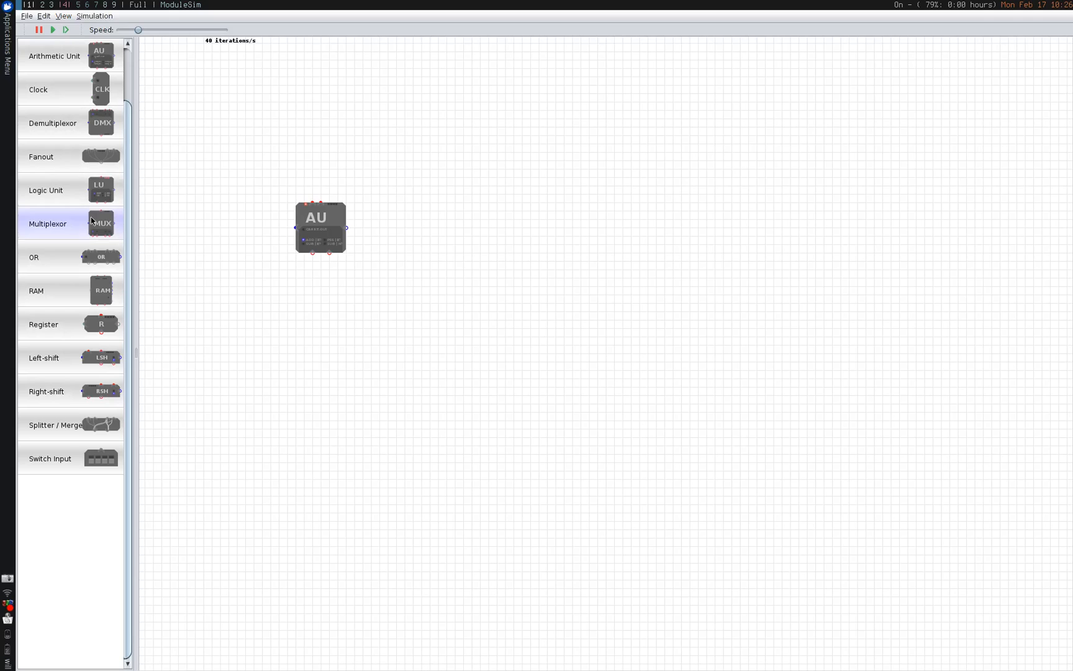
drag(92, 221, 310, 302)
drag(312, 253, 312, 287)
drag(107, 453, 368, 269)
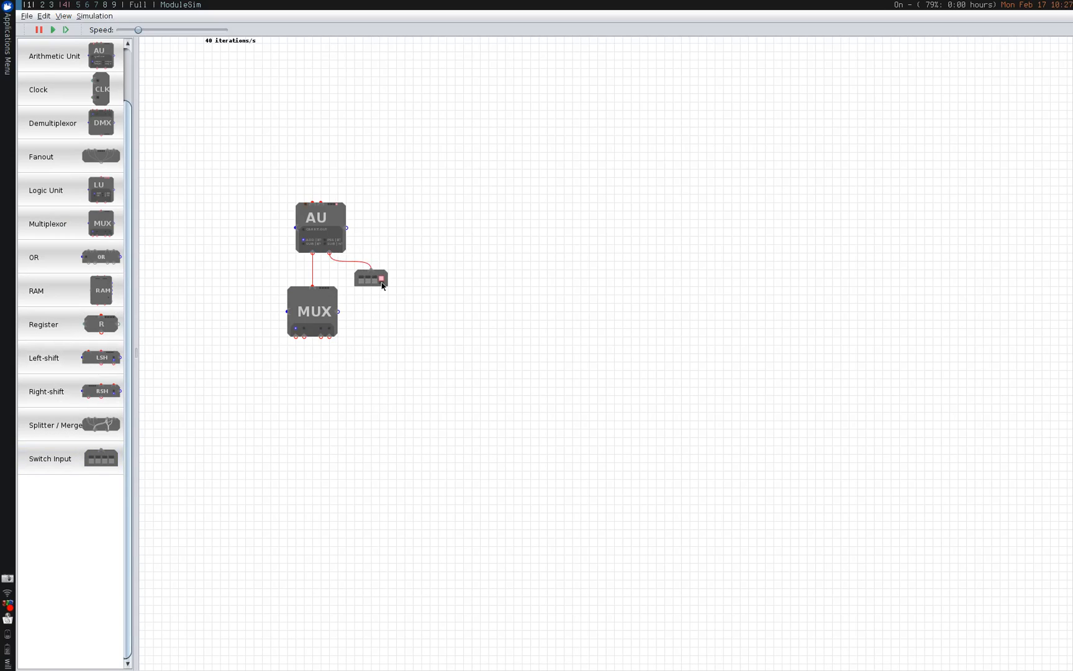
click(382, 279)
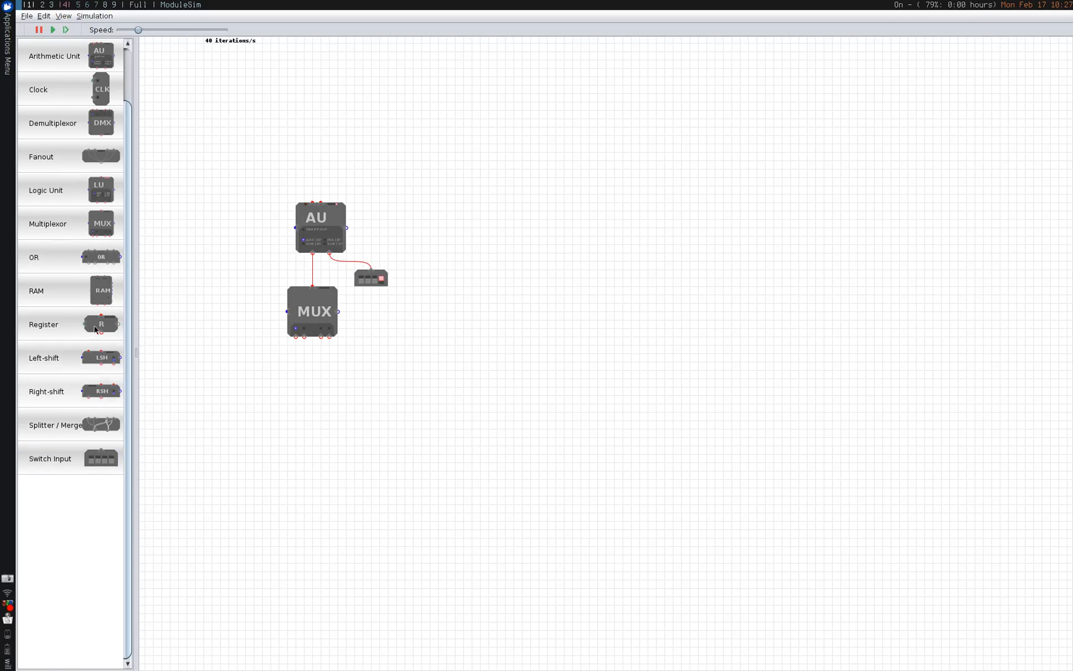
- Place two Registers side by side below the Multiplexor and wire them to its first two inputs
drag(98, 325, 279, 370)
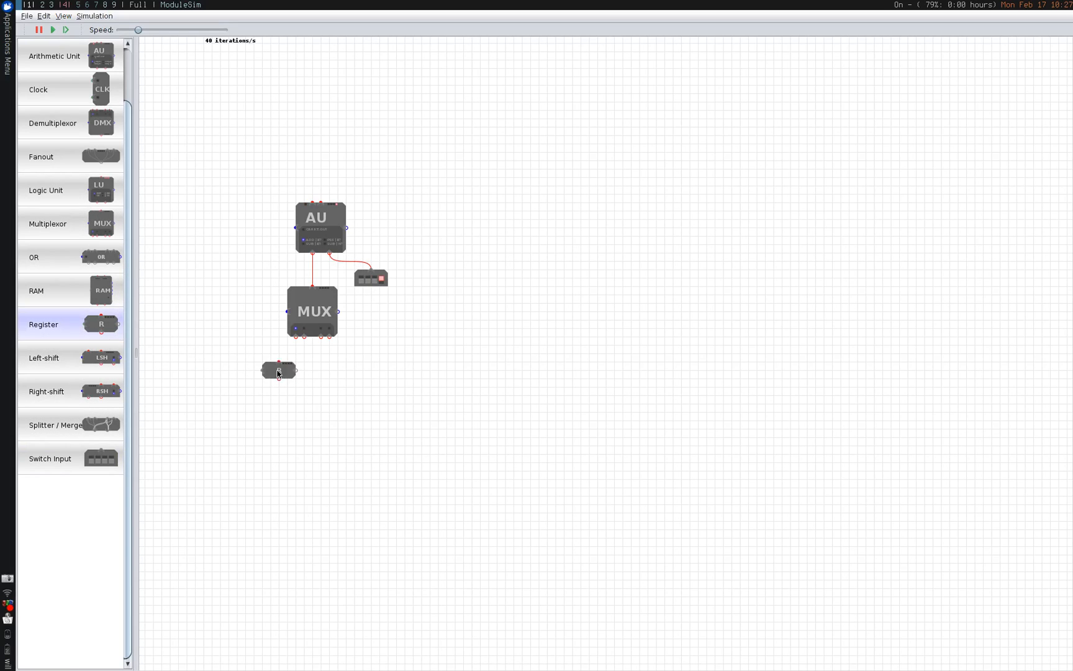
key(ctrl+v)
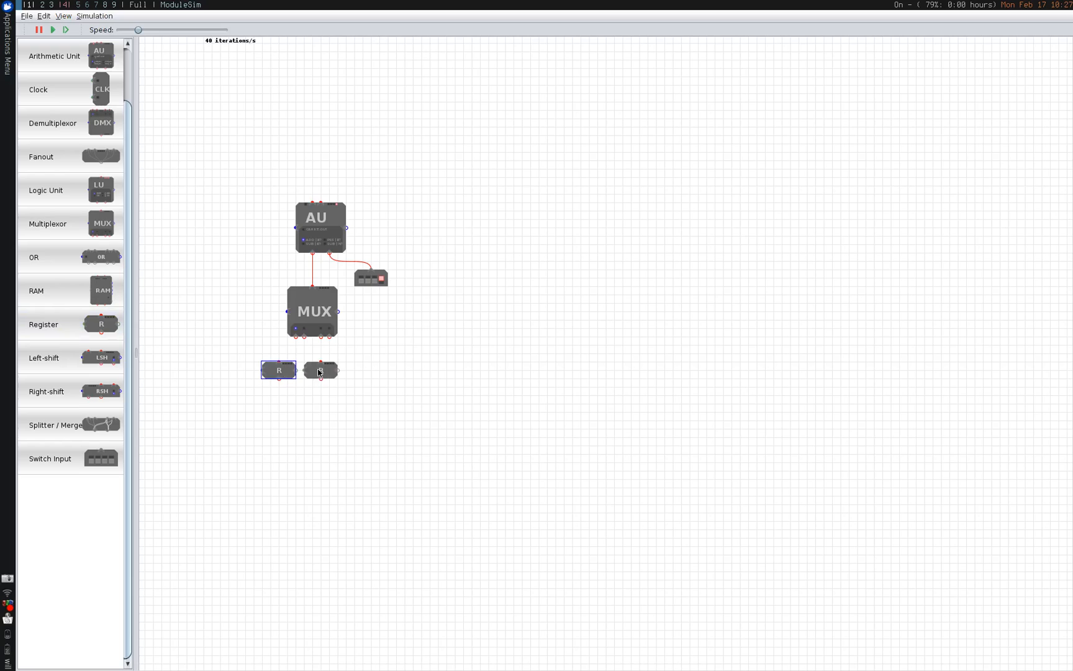
click(280, 358)
drag(296, 338, 321, 363)
- Add a Demultiplexor wired above the Arithmetic Unit and connect its first two outputs to copies of the two Registers placed above it
drag(53, 122, 316, 163)
click(321, 203)
click(407, 394)
drag(407, 395, 260, 349)
key(ctrl+c)
key(ctrl+v)
drag(287, 248, 329, 265)
drag(300, 94, 318, 136)
click(304, 115)
- Wire the two upper Registers back to the matching lower Registers, routing both wires around the outside of the module stack
drag(301, 93, 294, 387)
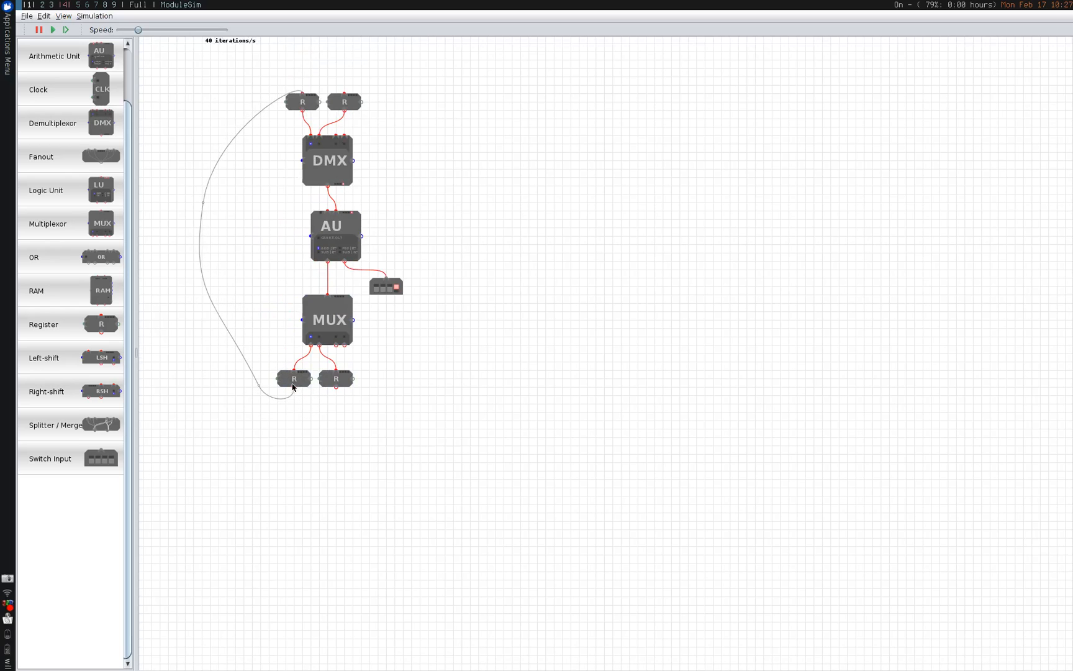
drag(342, 93, 335, 389)
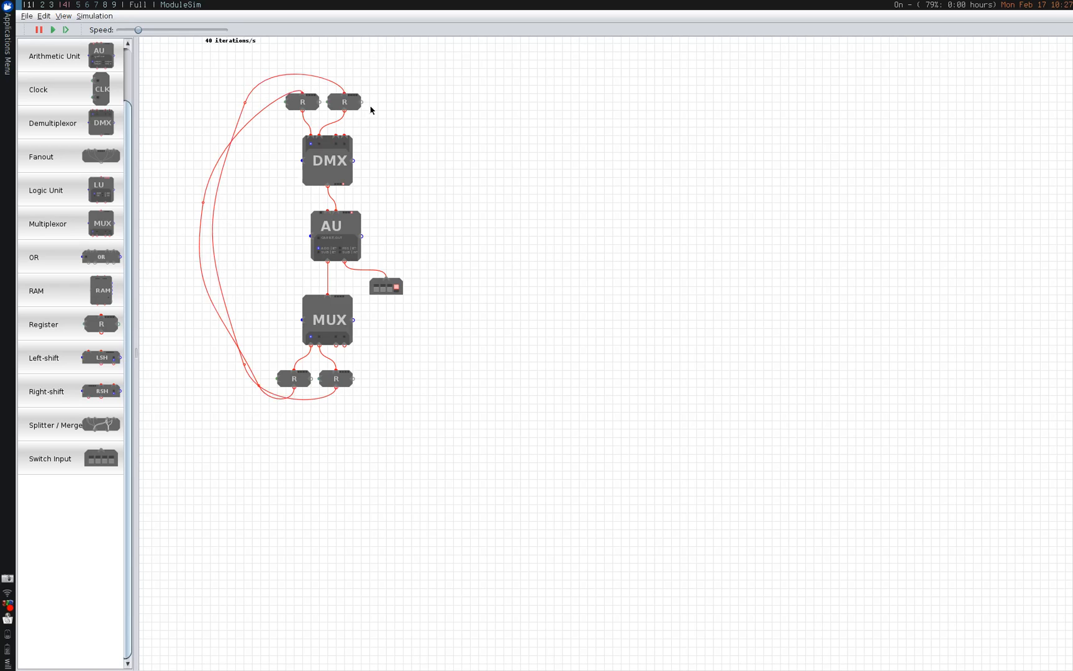
- Stack four Switch Inputs in an evenly spaced column below the lower Registers, duplicating the first pair for the last two
drag(410, 142, 526, 212)
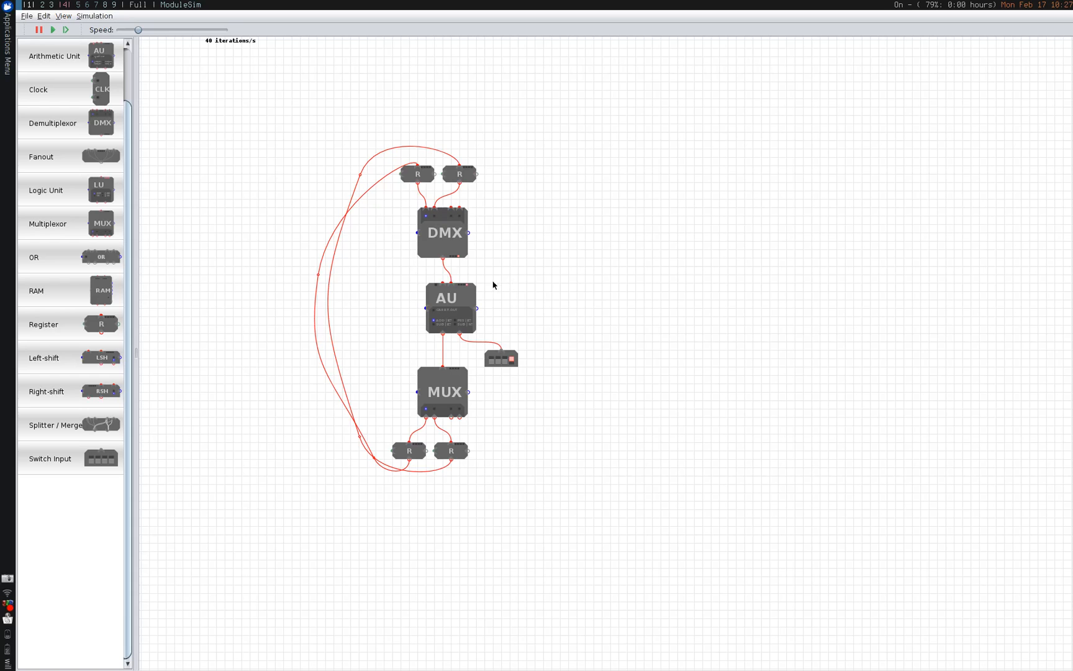
click(453, 309)
drag(376, 335, 235, 216)
click(99, 457)
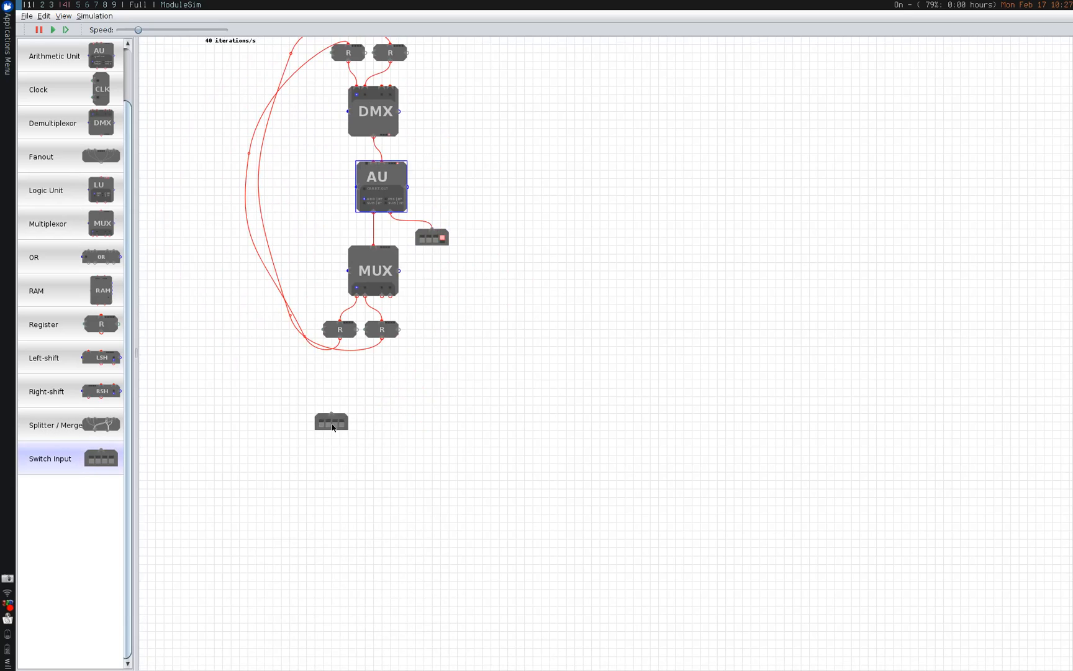
click(324, 443)
click(322, 468)
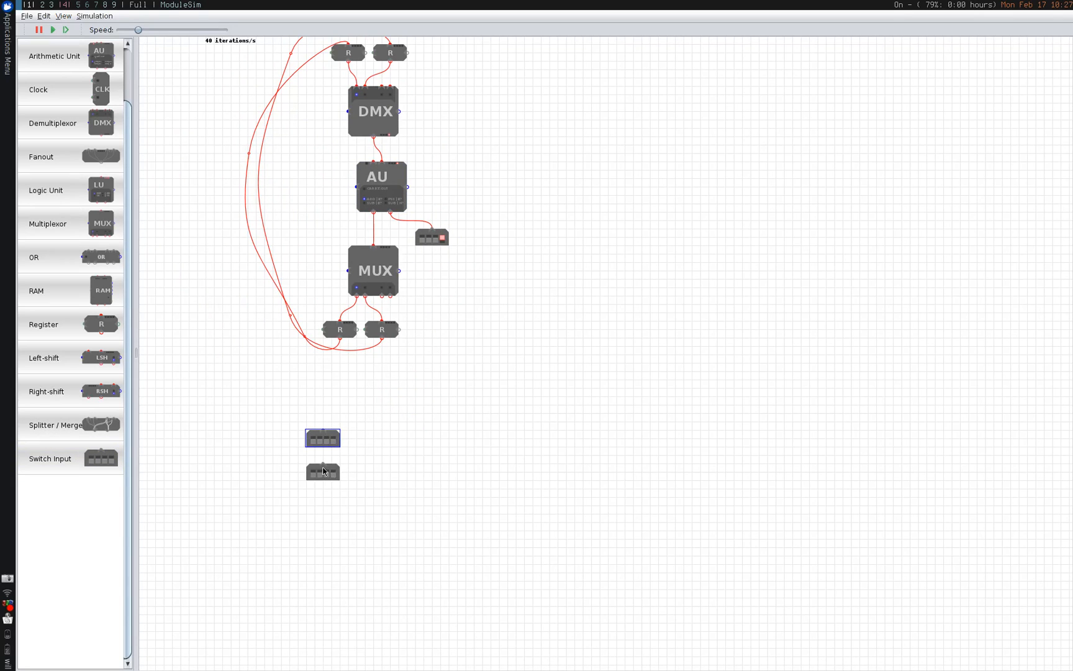
drag(383, 507, 249, 404)
key(ctrl+c)
key(ctrl+v)
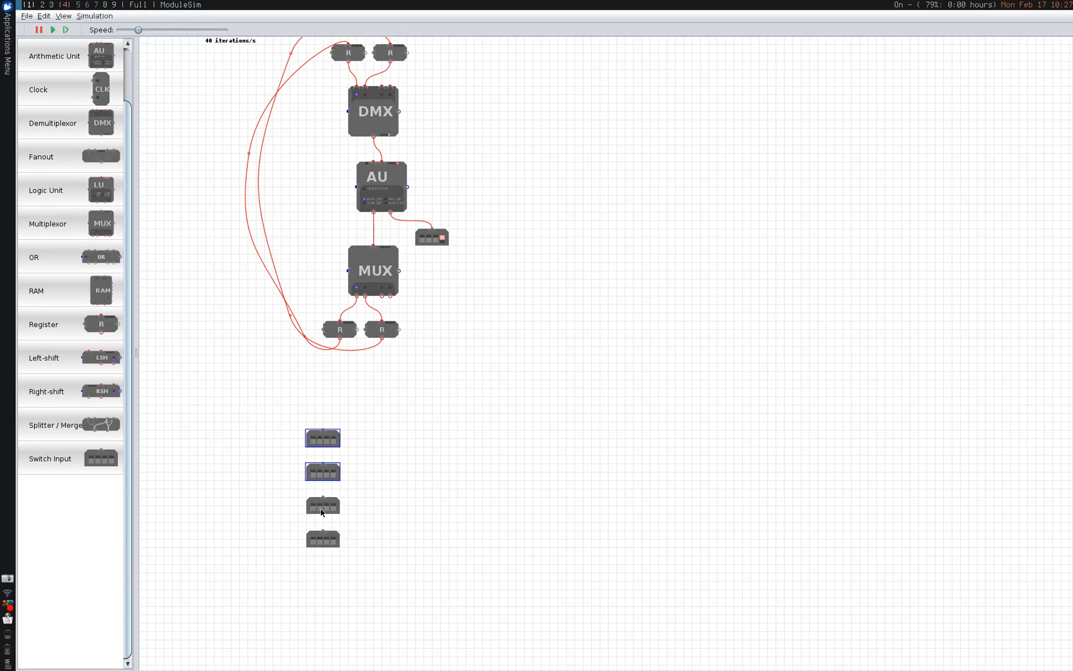
drag(294, 497, 392, 573)
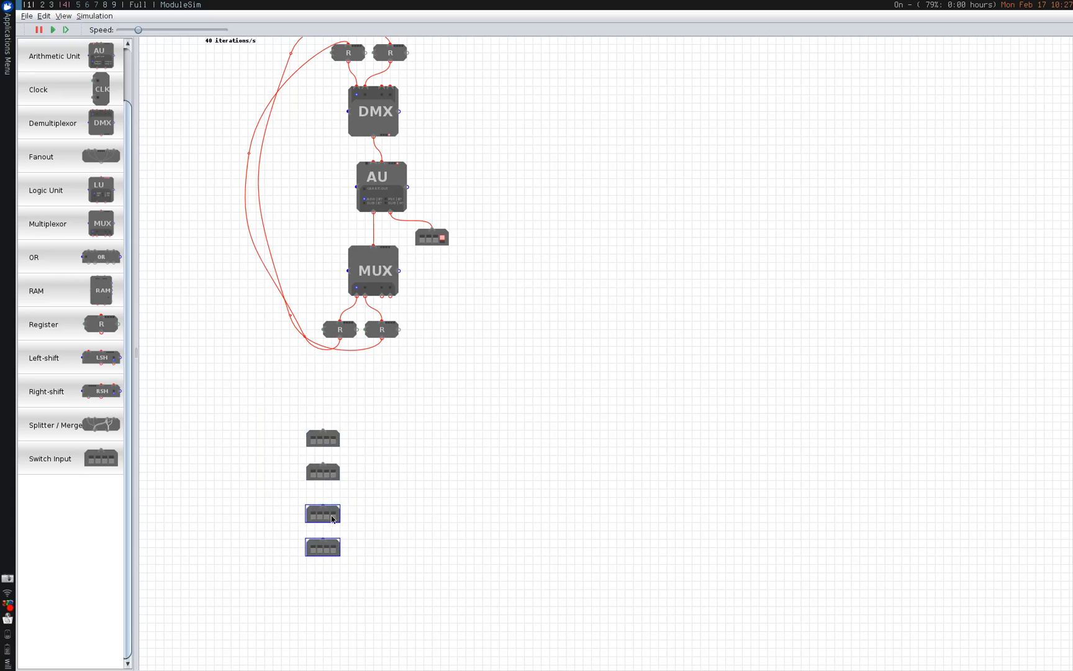
drag(330, 510, 332, 505)
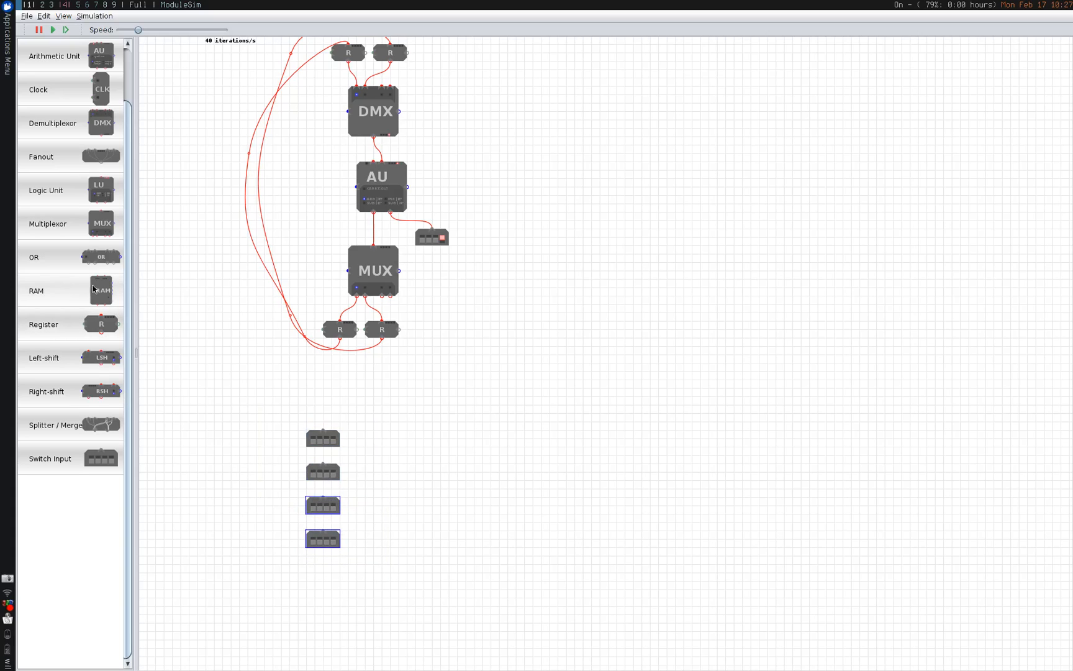
- Add a Multiplexor above the four Switch Inputs and wire each Switch Input to one of its four inputs in order
click(69, 224)
click(393, 381)
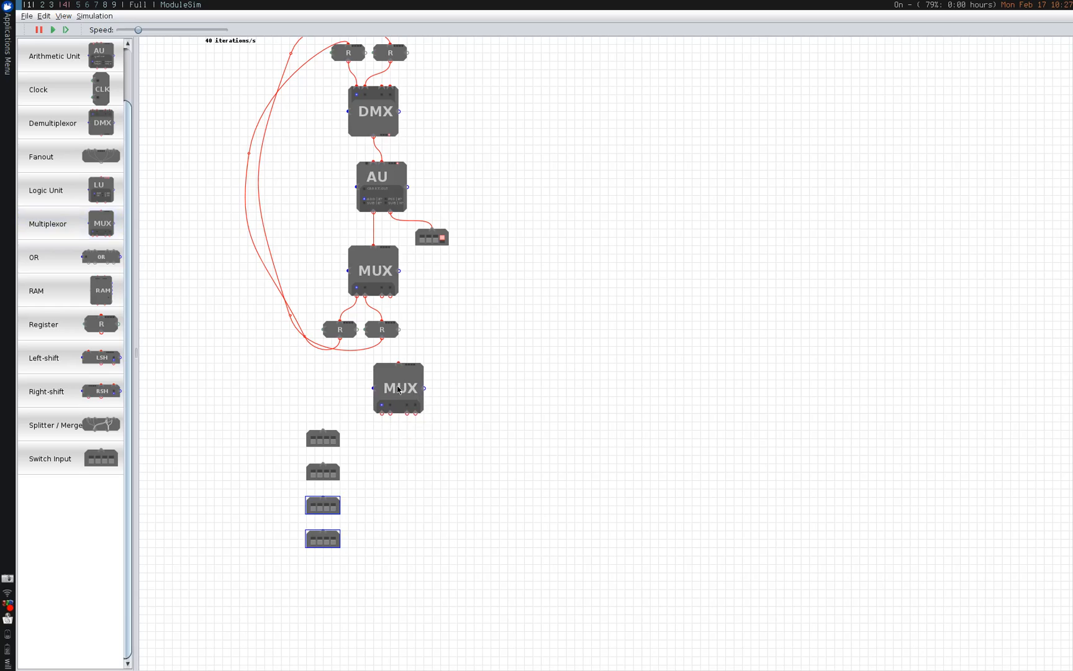
click(338, 430)
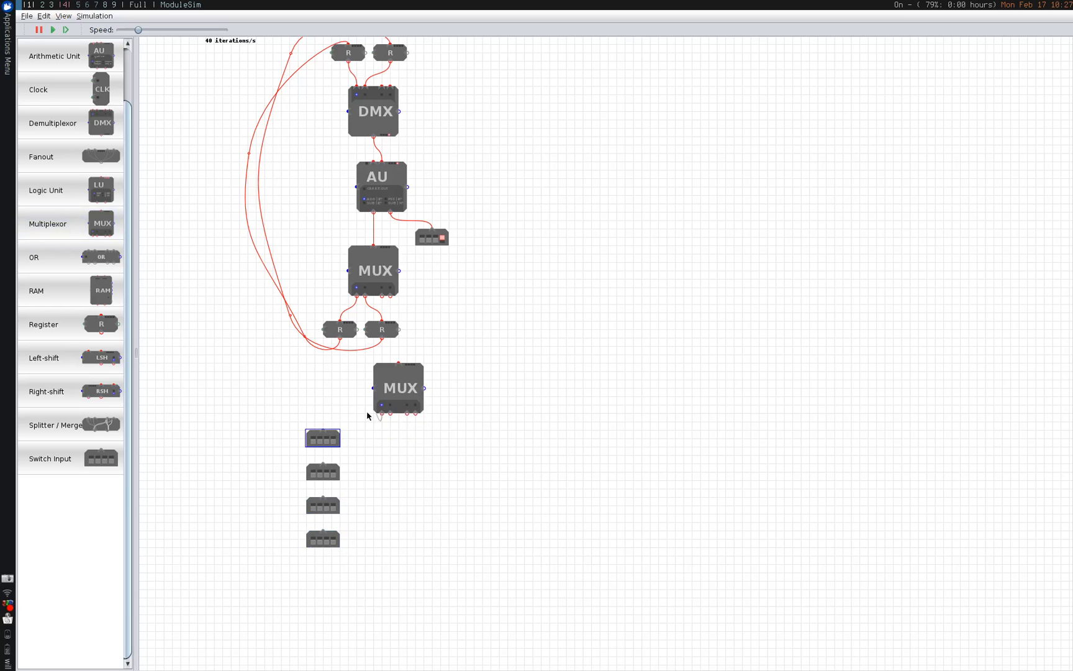
drag(366, 415, 323, 496)
drag(415, 414, 323, 533)
- Move the new Multiplexor and its four Switch Inputs down together, leaving more space below the lower Registers
drag(529, 593, 443, 534)
click(290, 342)
drag(401, 382, 399, 424)
click(397, 426)
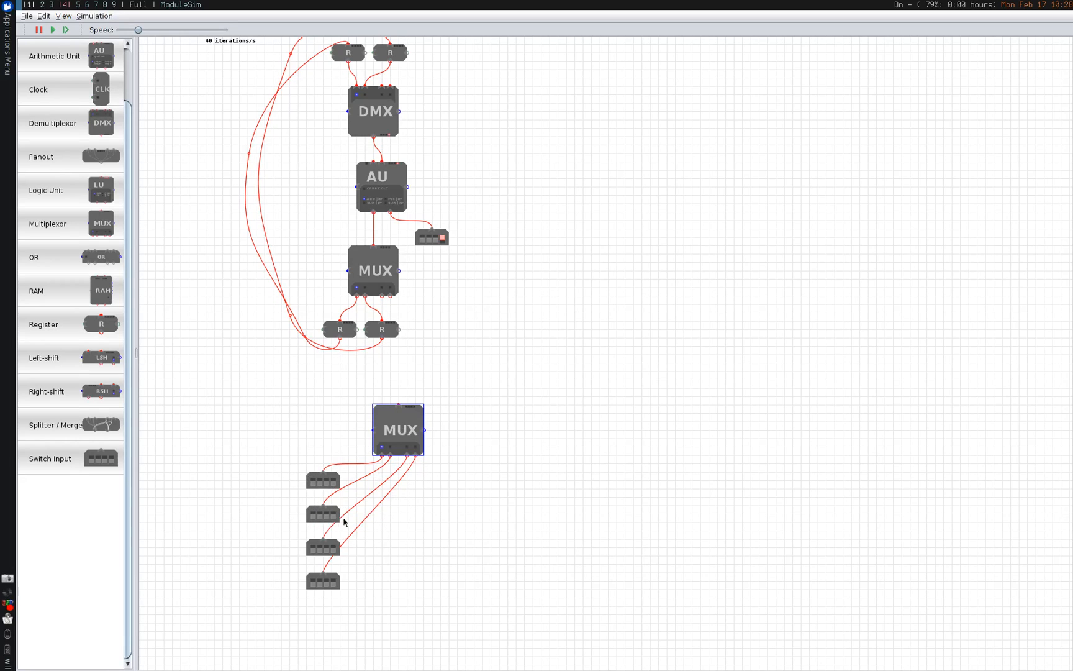
- Set the second, third and fourth Switch Inputs in the column to 1000, 0100 and 1010
click(316, 519)
click(316, 518)
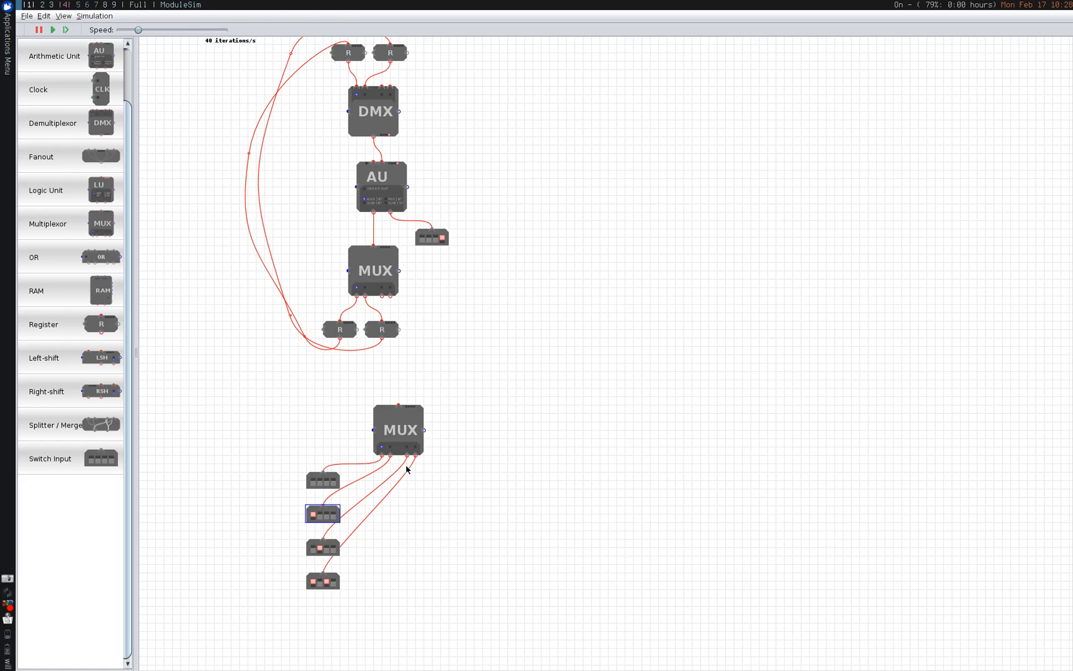
- Check each Switch Input's bit pattern against the INC, DEC and JNZ opcode table in LibreOffice Calc, returning to ModuleSim
key(alt+Tab)
key(alt+Tab)
click(336, 480)
key(alt+Tab)
key(alt+Tab)
key(alt+Tab)
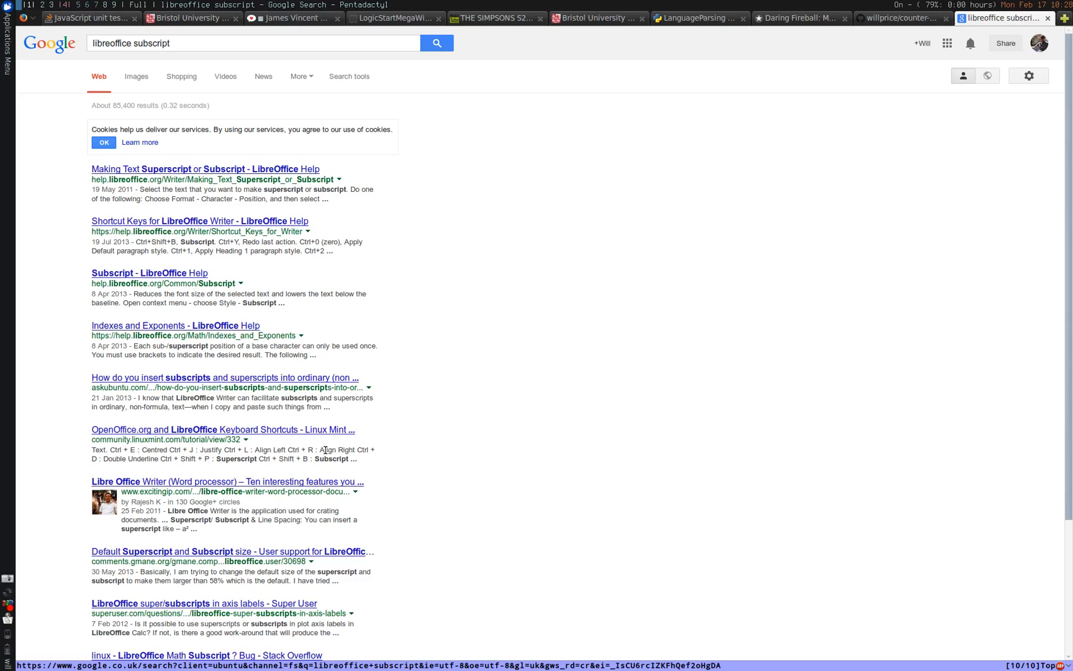
key(alt+Tab)
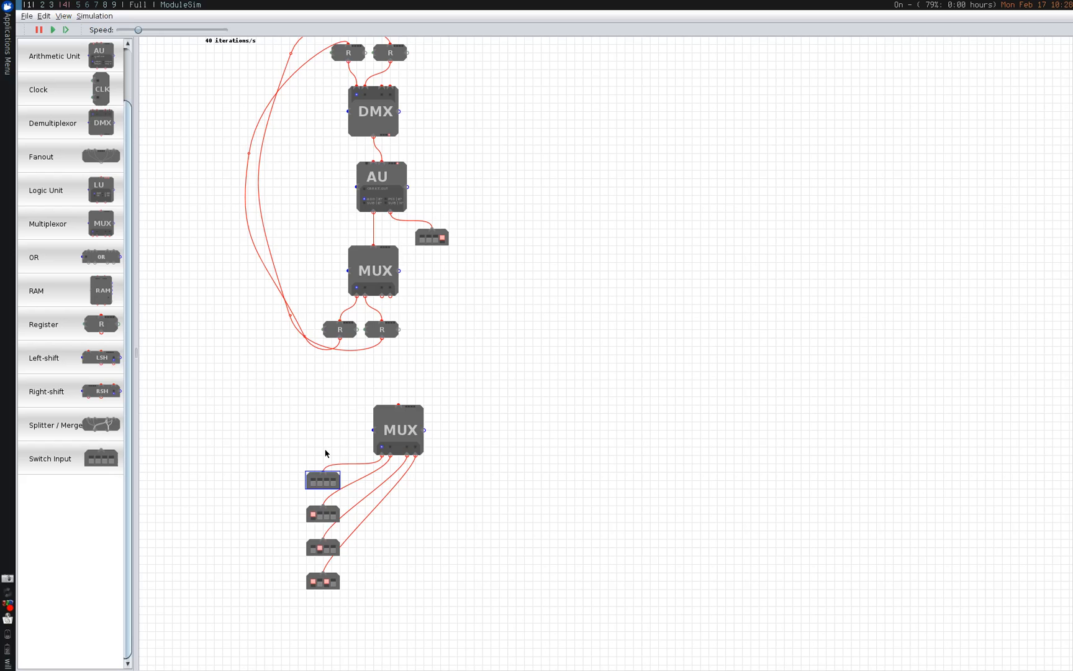
click(334, 513)
key(alt+Tab)
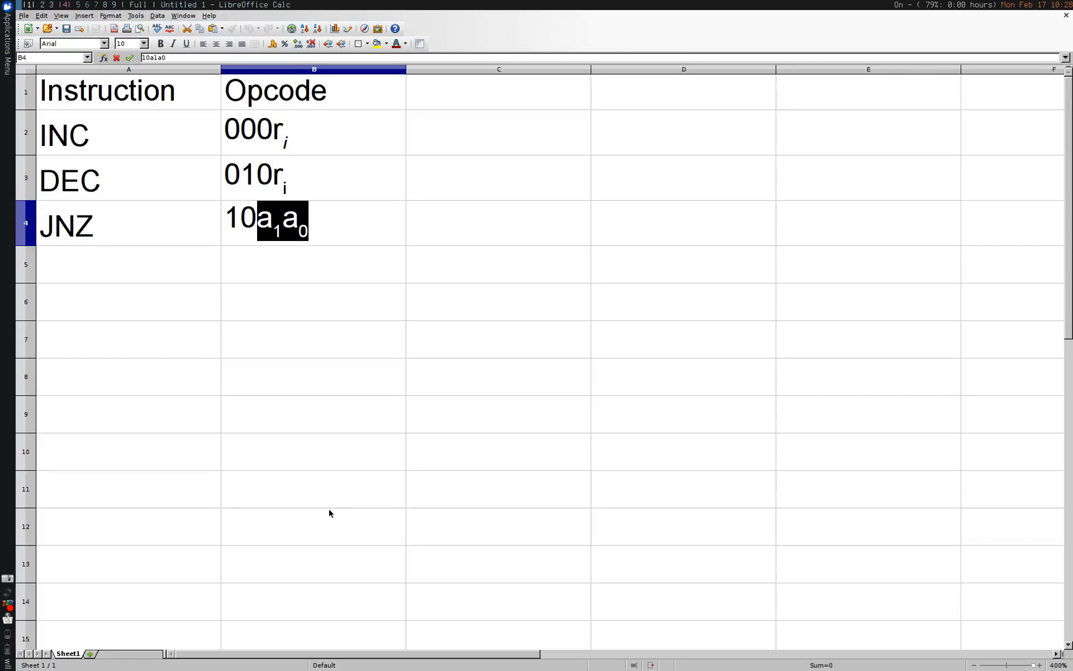
key(alt+Tab)
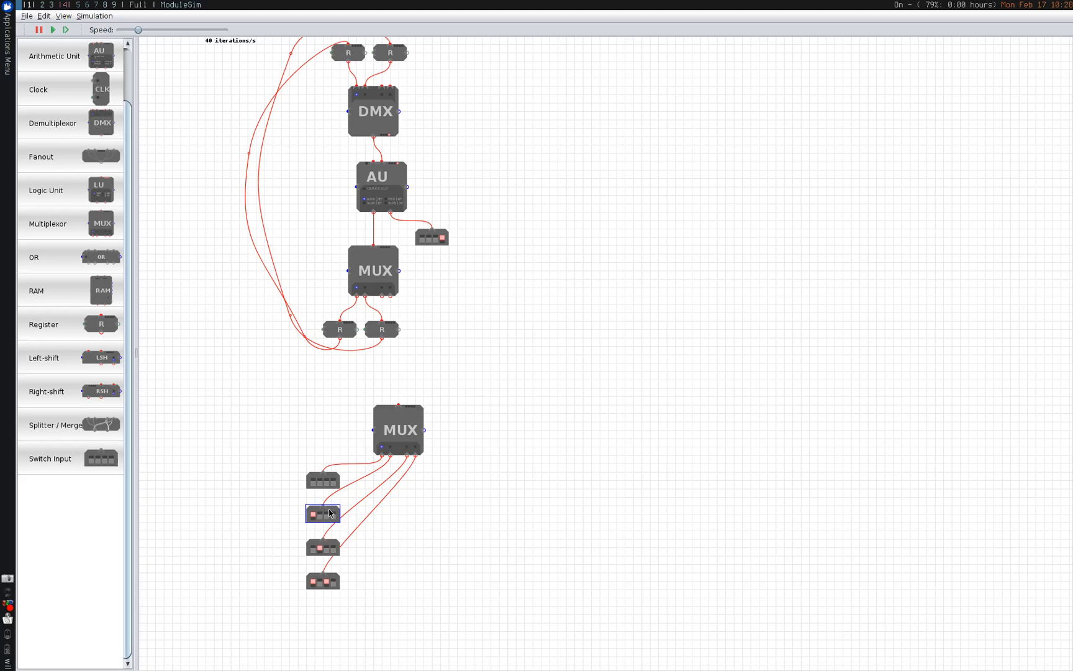
click(337, 475)
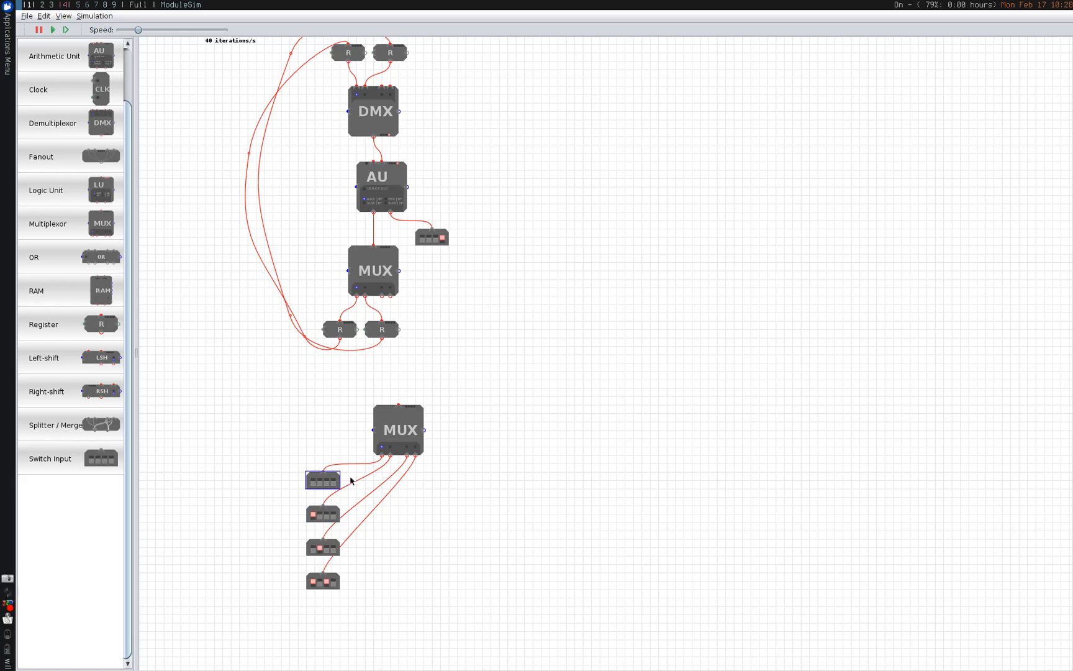
click(330, 542)
key(alt+Tab)
key(alt+Tab)
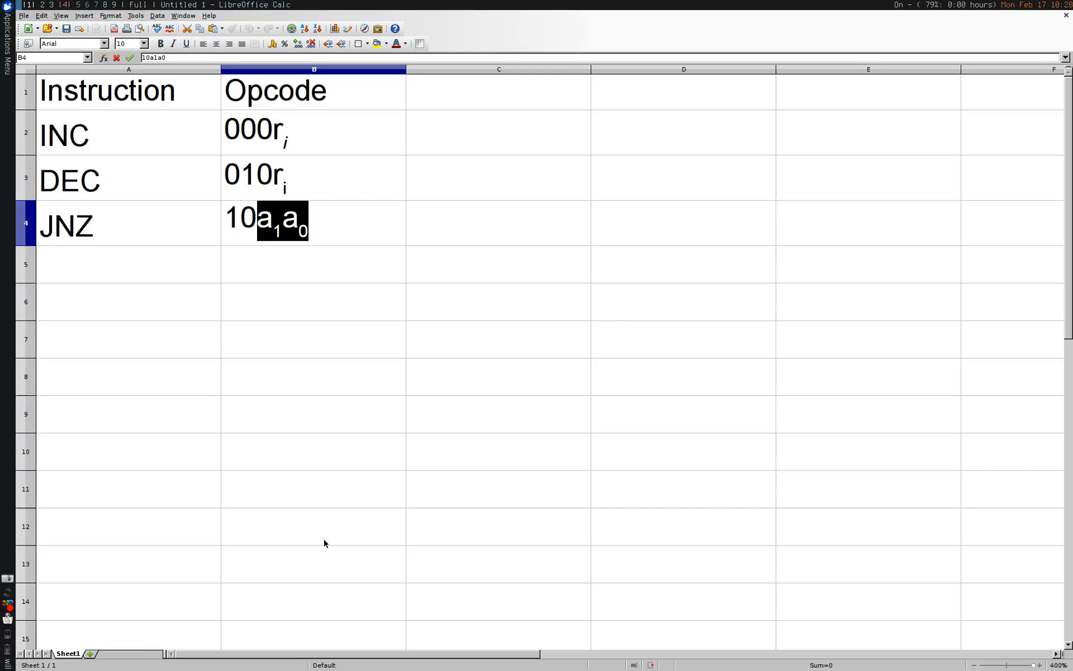
key(alt+Tab)
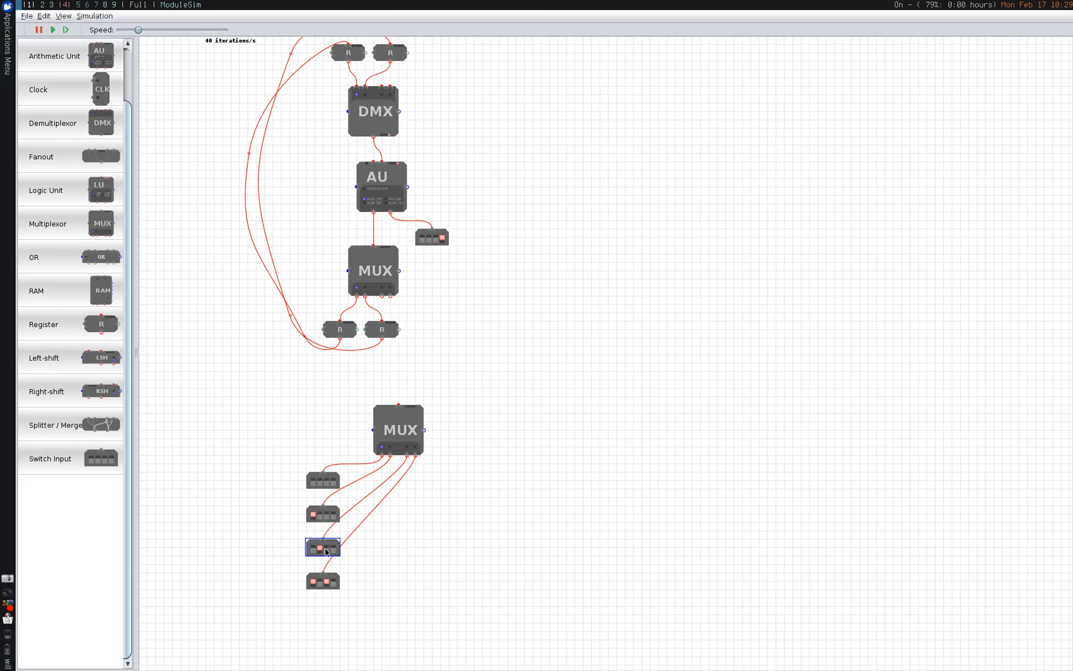
click(332, 579)
click(334, 545)
- Place another Multiplexor beside the lower Registers, on the side away from the feedback wires
drag(446, 416, 539, 536)
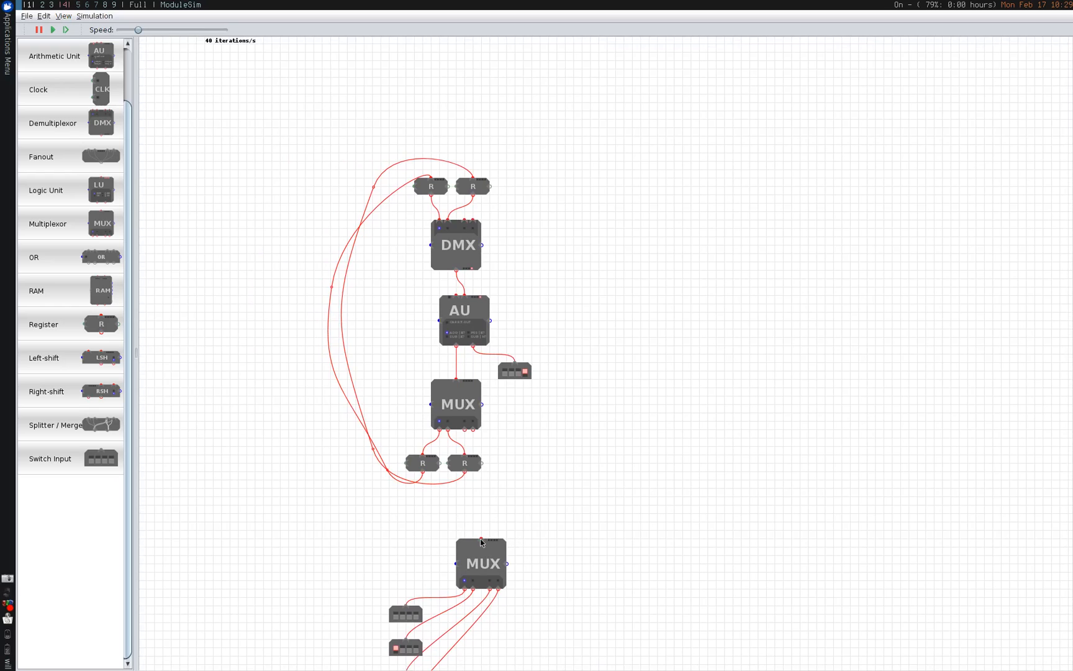
drag(582, 534, 211, 384)
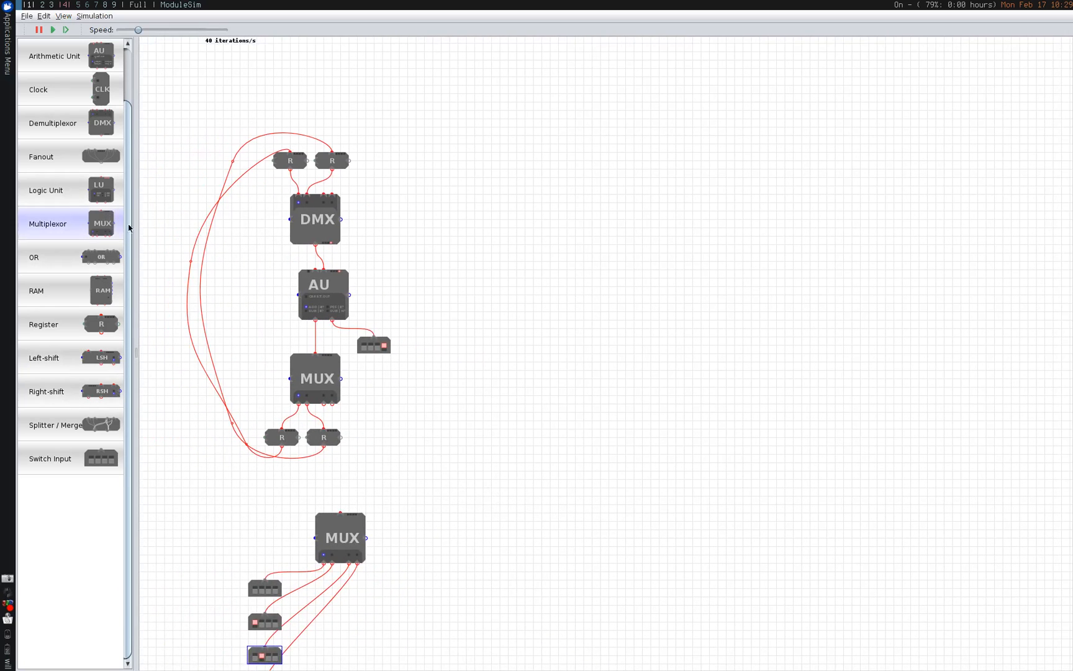
drag(122, 227, 433, 422)
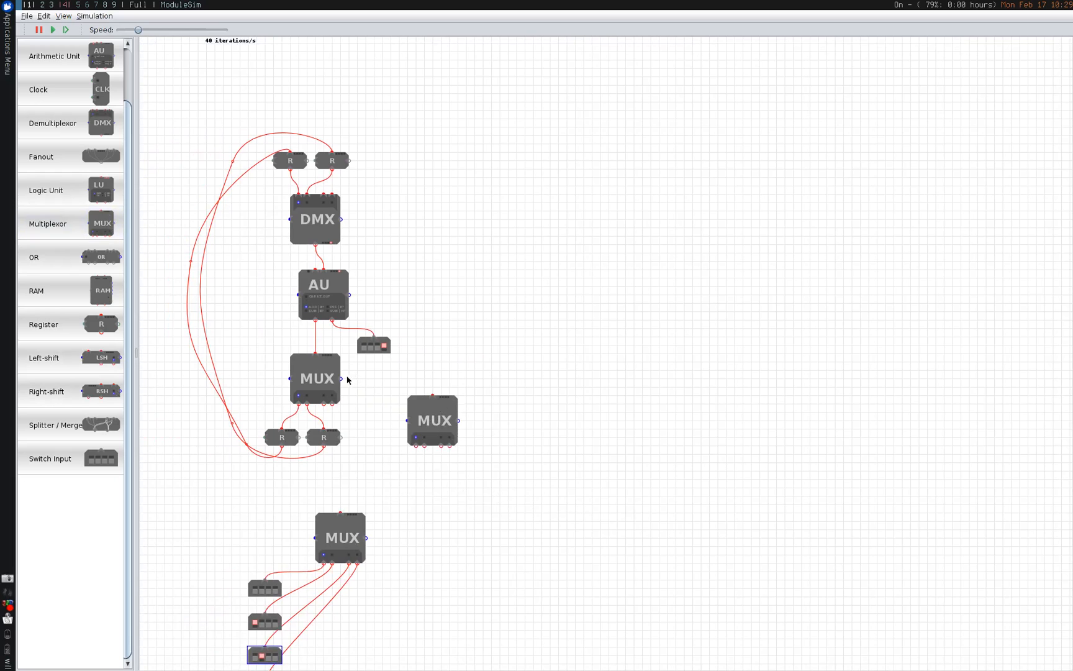
drag(428, 423, 410, 439)
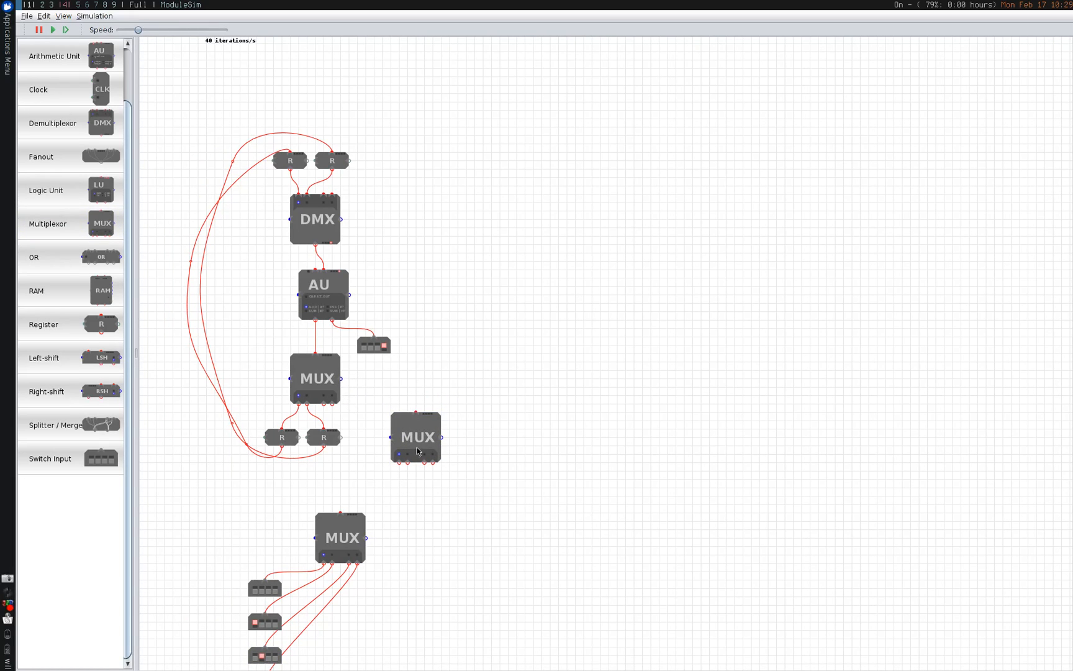
click(427, 430)
mouse_move(421, 434)
mouse_down()
mouse_move(393, 425)
mouse_move(407, 433)
mouse_up()
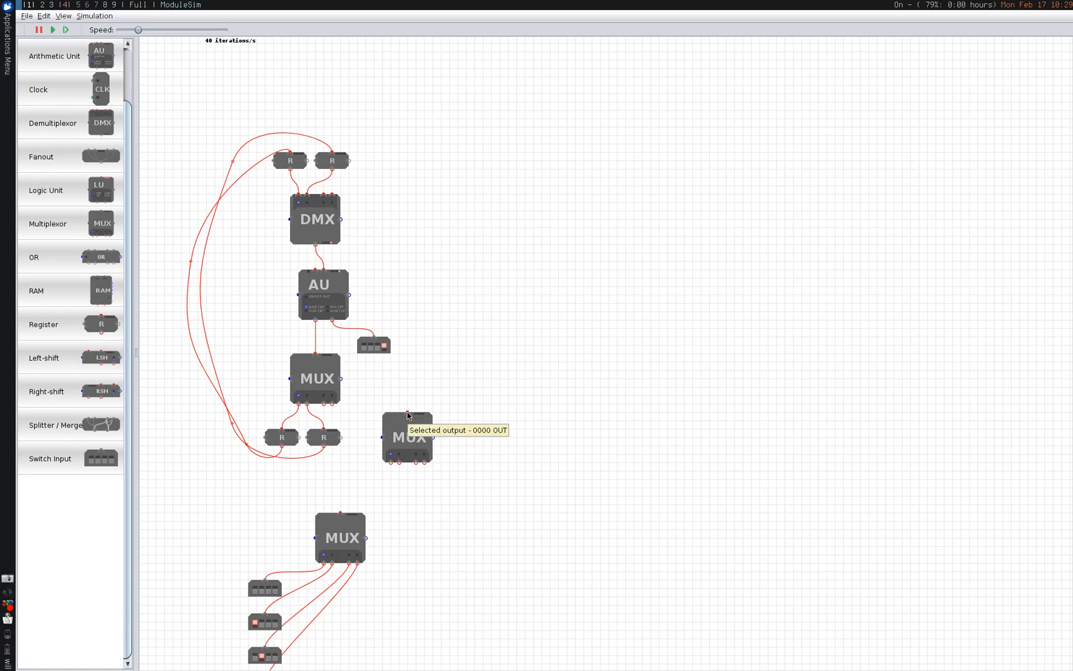
- Move the instruction Multiplexor and its four Switch Inputs together down and across, roughly beneath the newly placed Multiplexor
drag(435, 505, 399, 453)
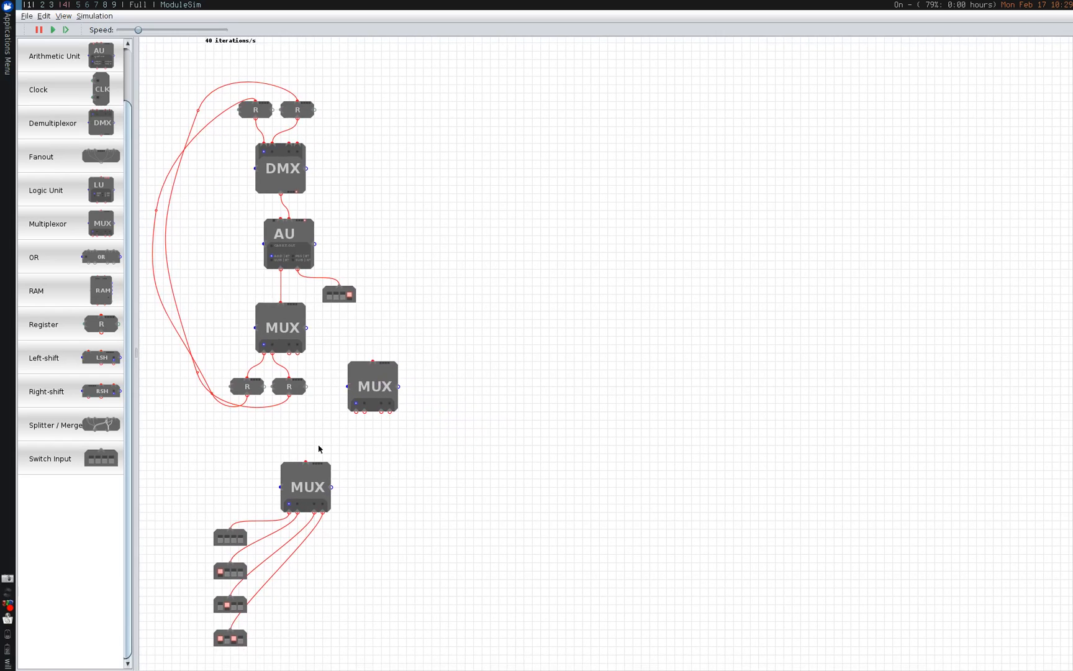
drag(307, 461, 381, 448)
drag(179, 436, 422, 664)
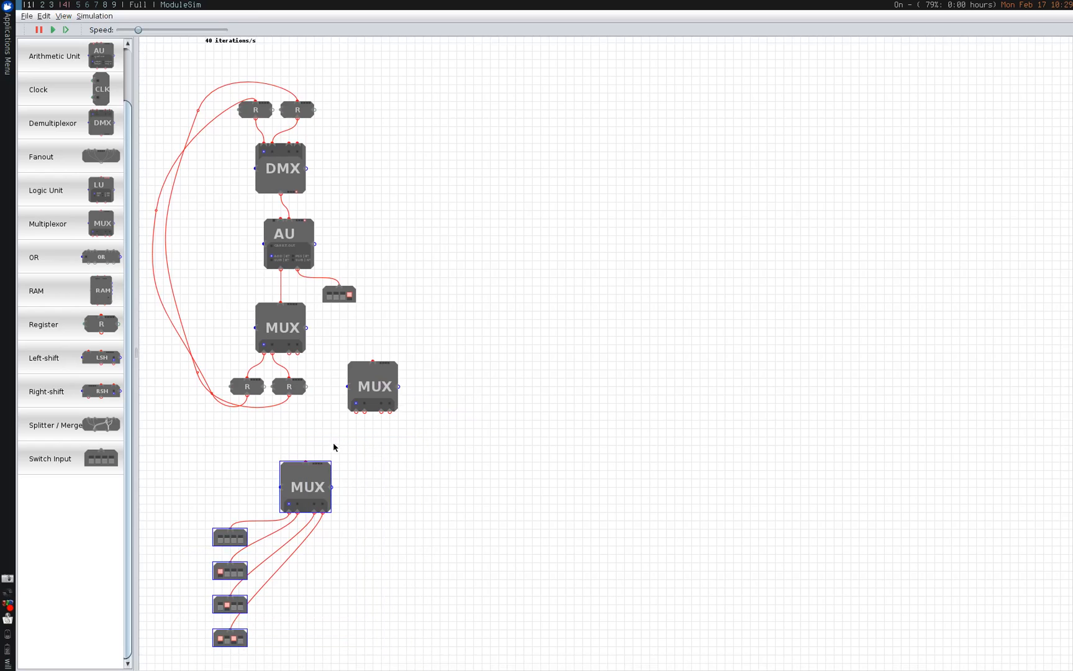
drag(321, 470, 330, 495)
drag(344, 544, 387, 553)
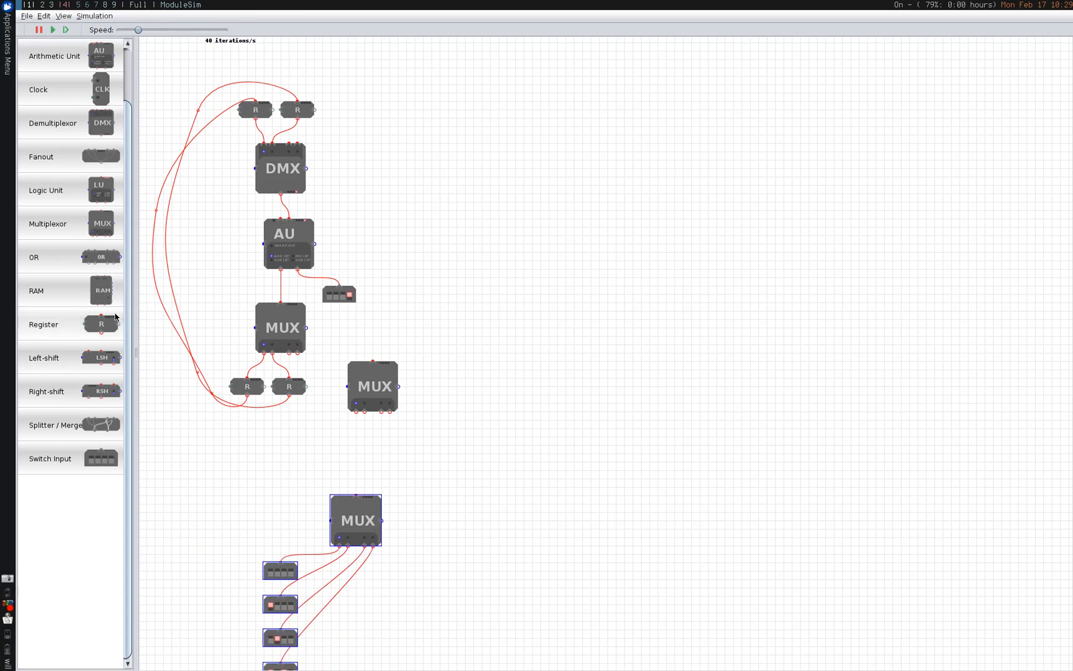
- Place a Fanout on the instruction Multiplexor's output and wire it to the select input of the Multiplexor above
drag(101, 156, 401, 390)
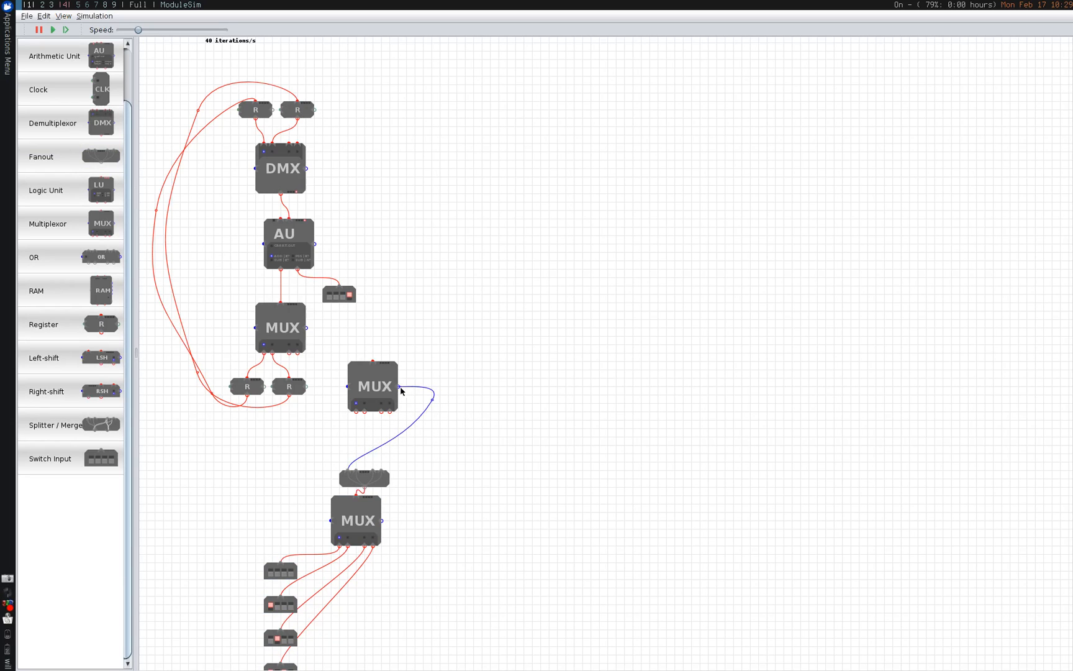
click(363, 372)
drag(383, 442, 421, 404)
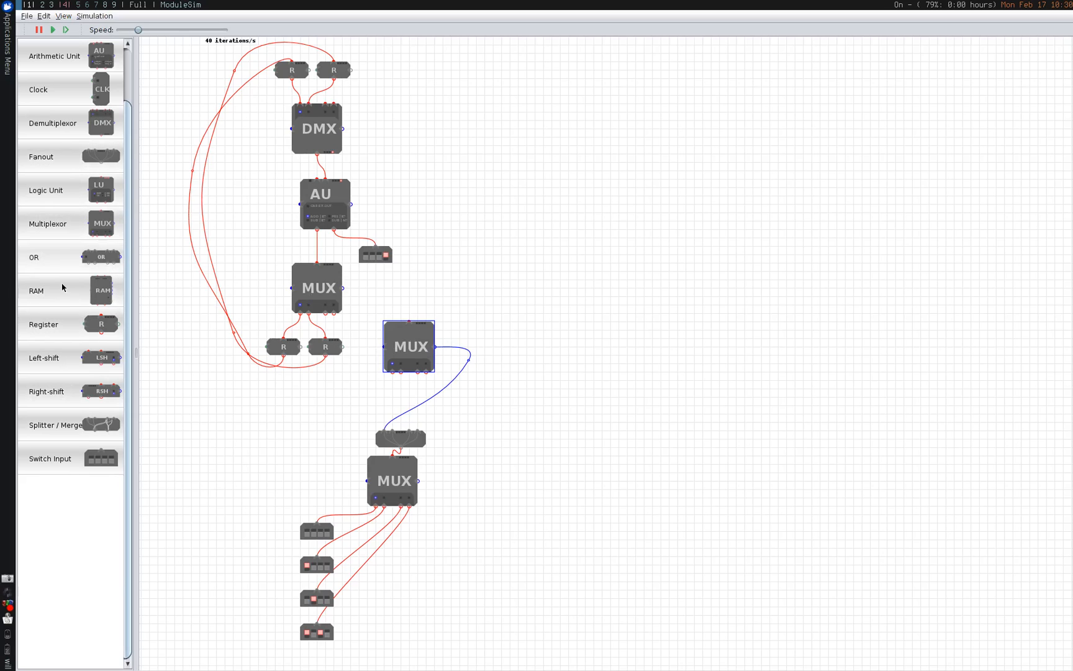
- Replace the Fanout above the instruction Multiplexor with a Splitter / Merge wired to that Multiplexor's output
drag(62, 425, 266, 455)
drag(339, 466, 401, 439)
click(411, 441)
key(Delete)
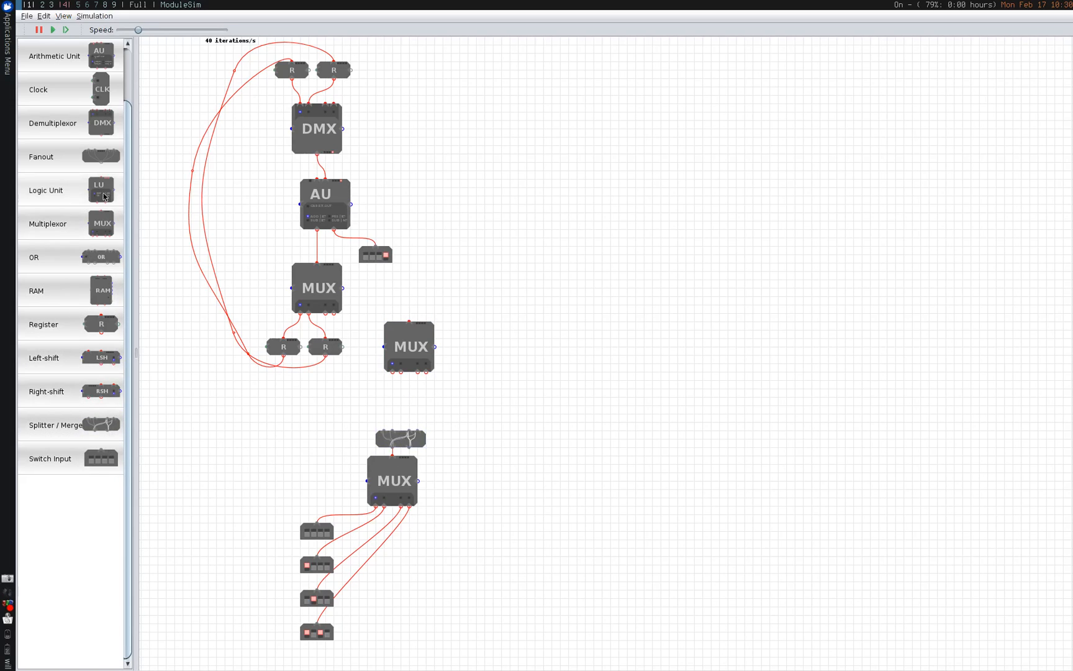
- Add a Fanout above the Splitter / Merge, align the upper Multiplexor over it, and wire a split bit through the Fanout to its select input
drag(100, 157, 401, 405)
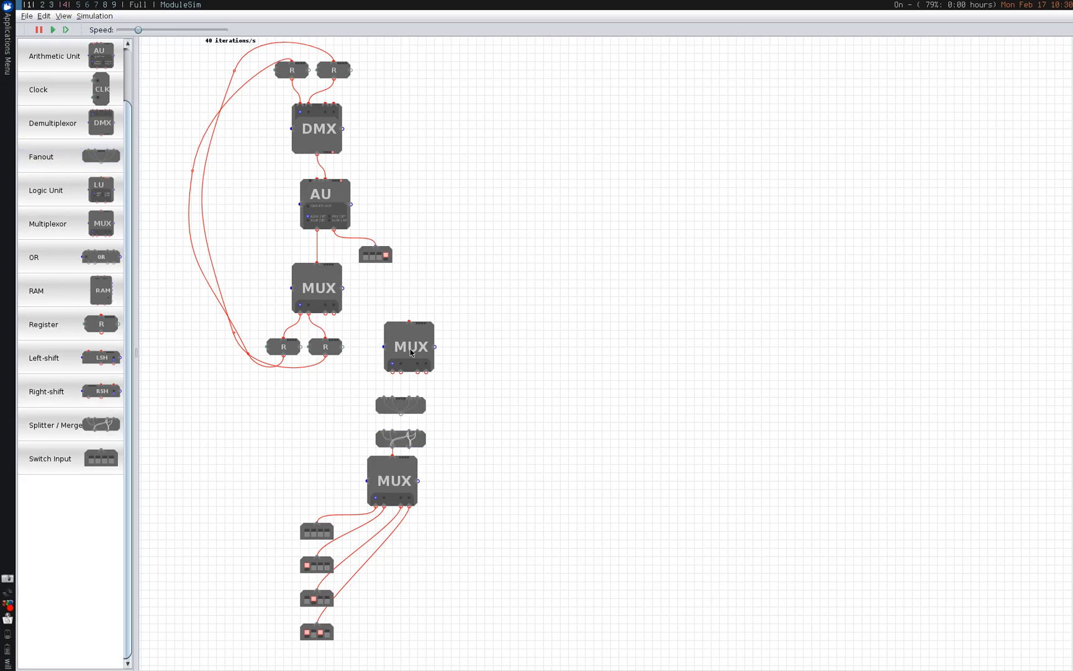
mouse_move(410, 353)
mouse_down()
mouse_move(411, 332)
mouse_move(416, 340)
mouse_up()
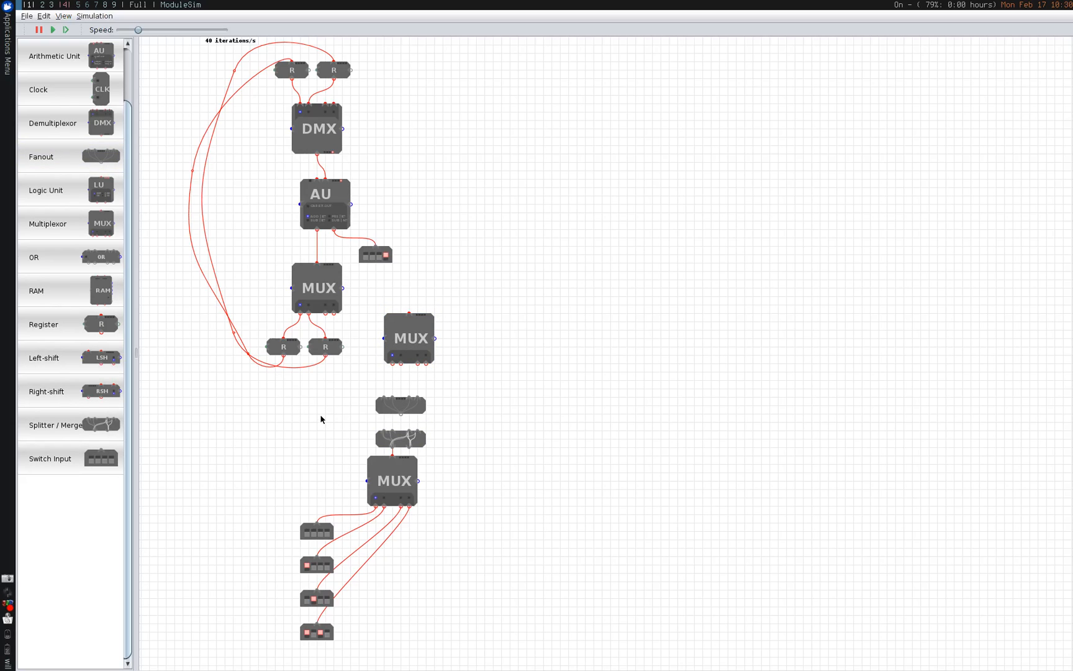
click(413, 344)
drag(411, 429, 413, 331)
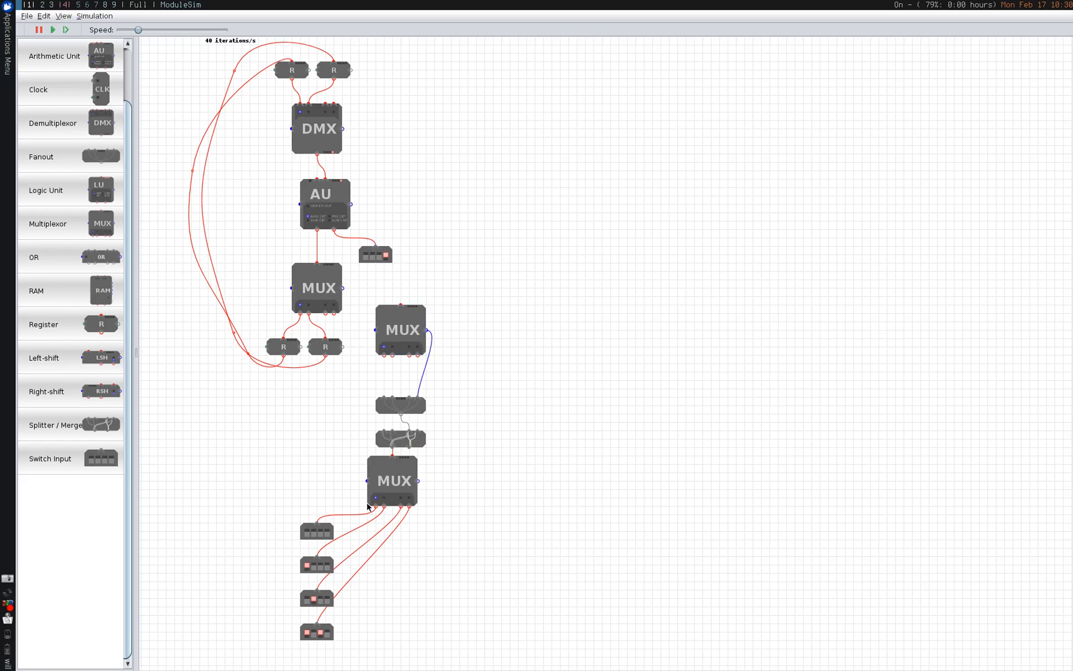
- Place a Switch Input beside the instruction Multiplexor and wire it to that Multiplexor's select input
click(50, 458)
click(442, 505)
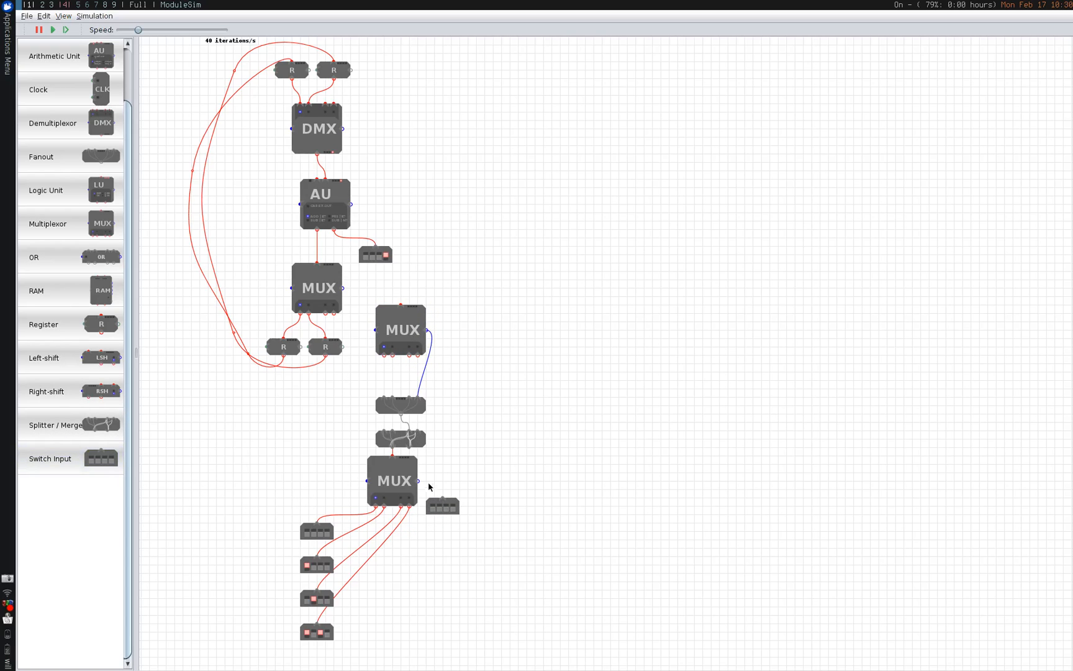
drag(418, 481, 442, 498)
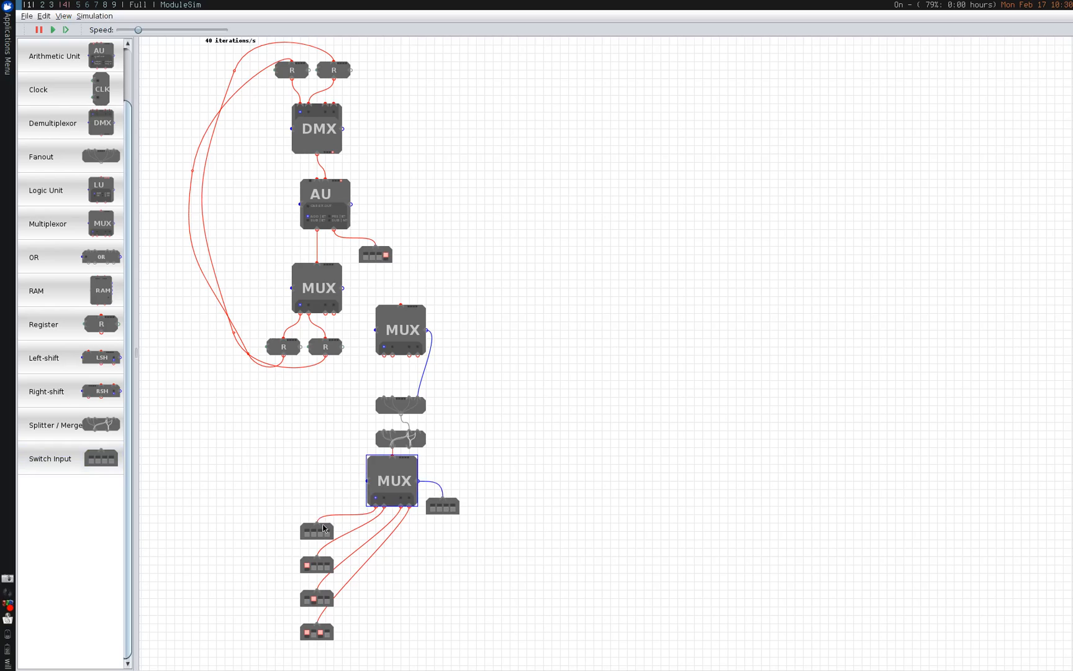
- Test the upper Multiplexor's selection by setting the instruction-select Switch Input to 0001, 0010 and back to 0000
click(323, 528)
click(451, 509)
click(452, 509)
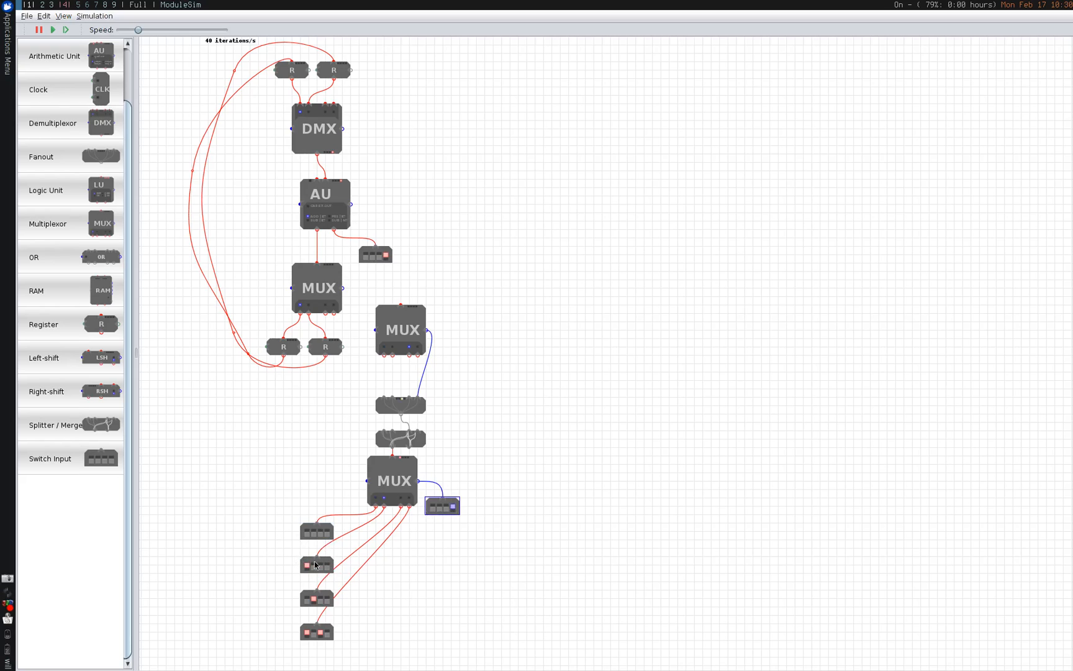
click(406, 343)
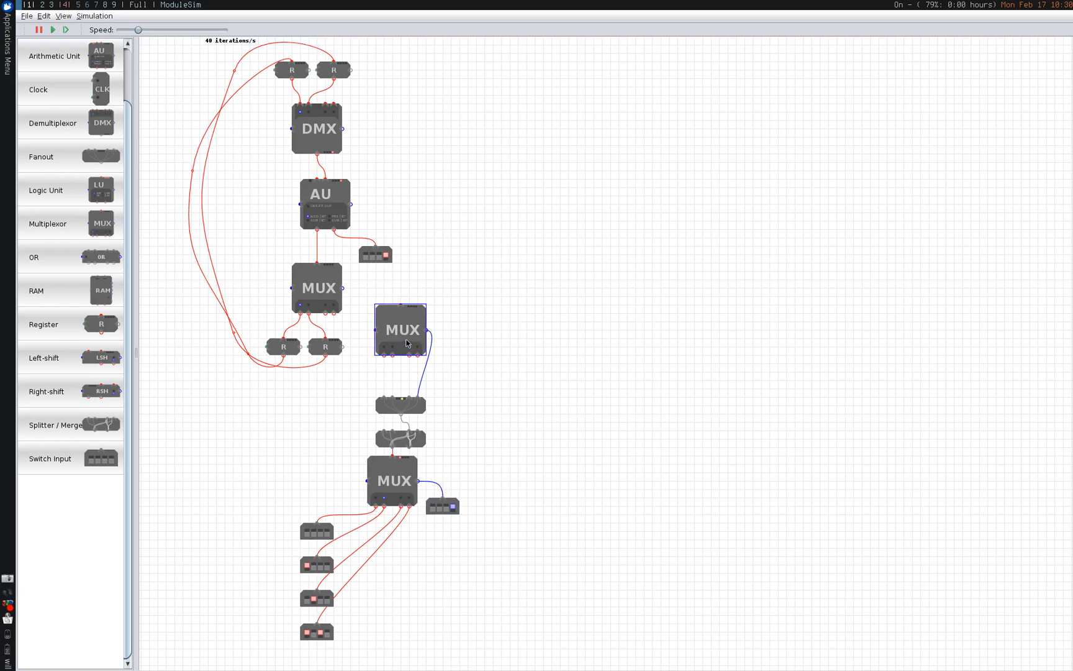
click(319, 595)
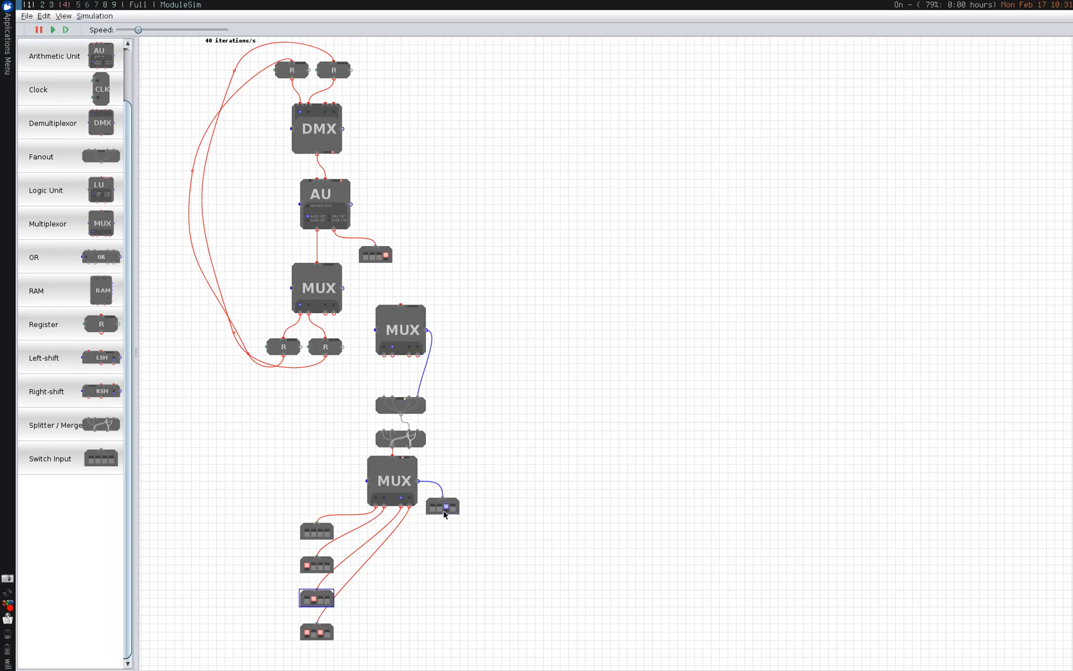
- Paste three copies of the upper Multiplexor into the empty area beside the Arithmetic Unit stack, arranging one above a closely spaced pair
click(384, 323)
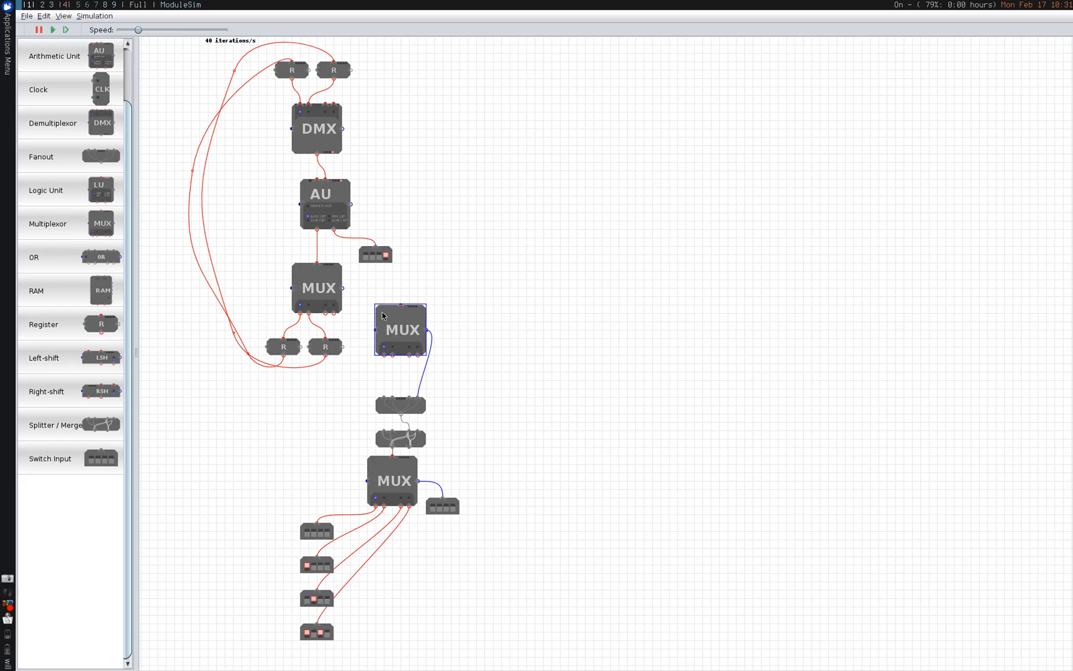
key(ctrl+v)
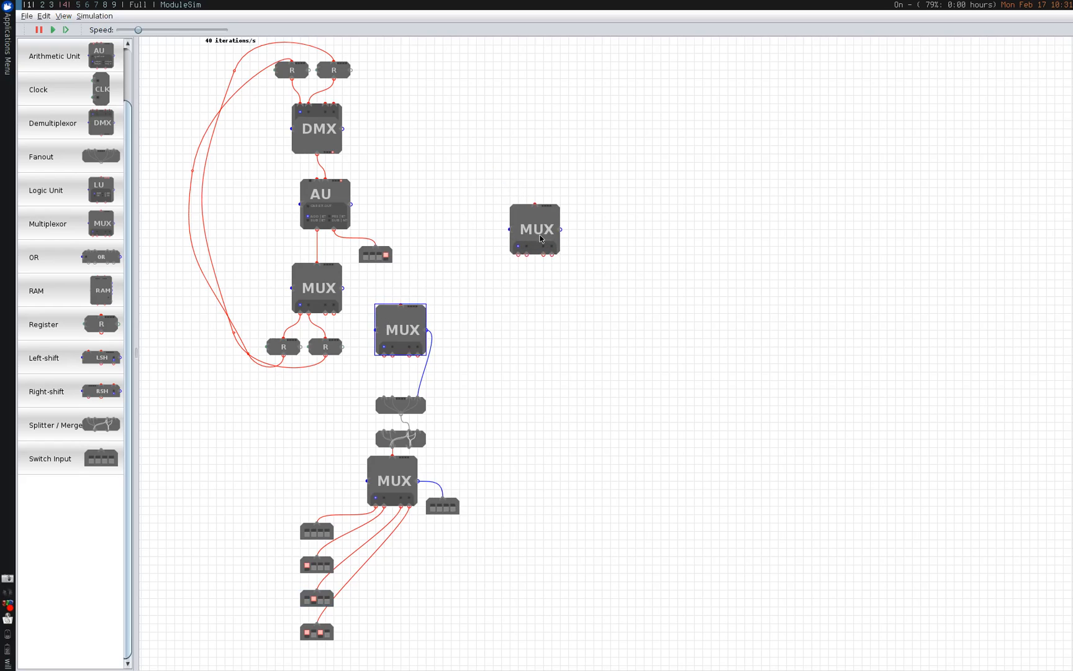
click(540, 239)
key(ctrl+v)
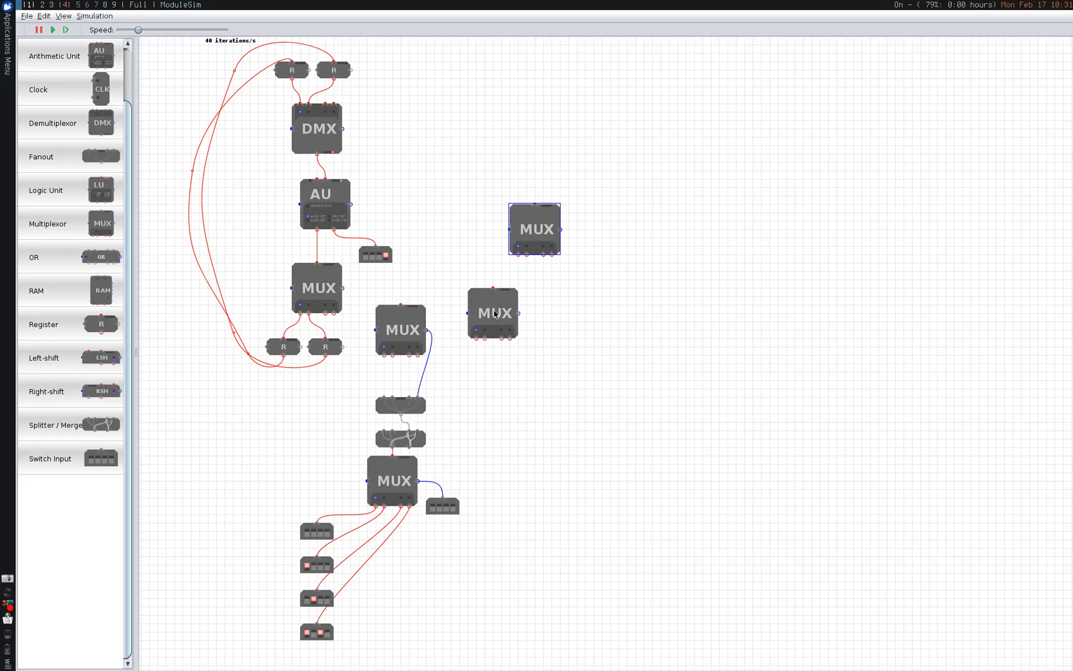
click(495, 314)
key(ctrl+v)
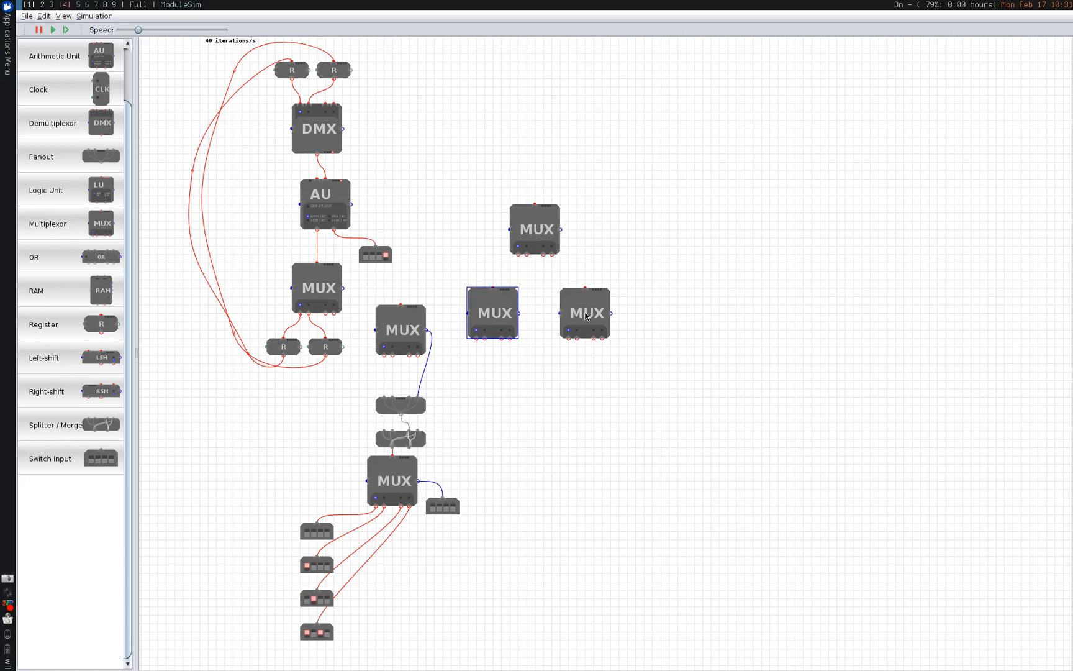
click(585, 316)
drag(697, 375, 466, 285)
drag(572, 318, 539, 318)
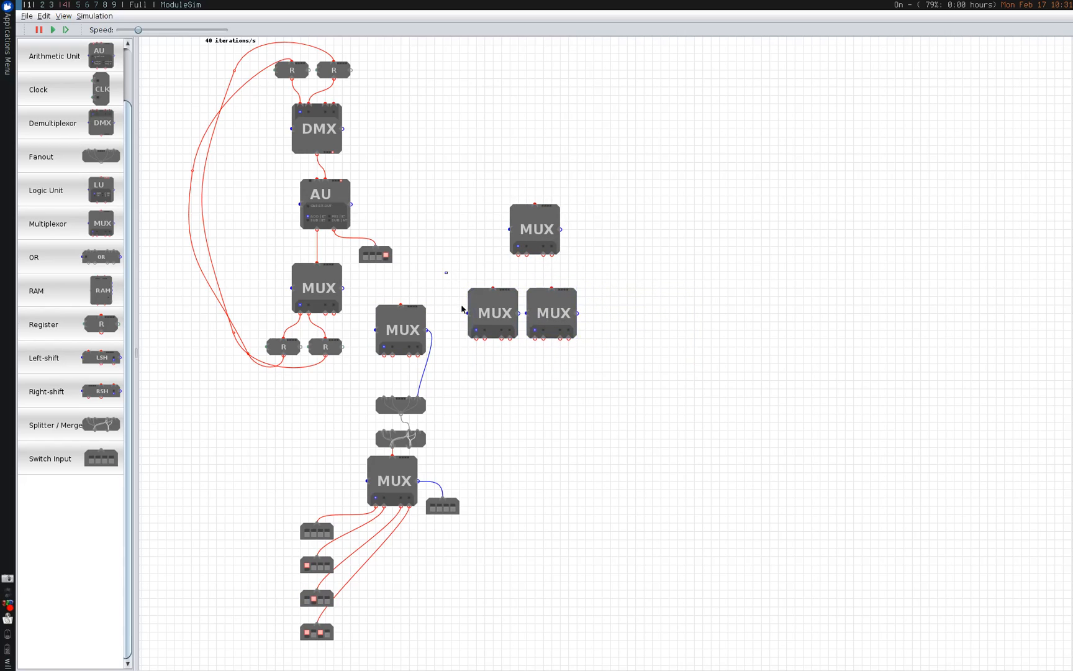
- Duplicate the two lower pasted Multiplexors and place the copies beside them to form a row of four
drag(462, 309, 604, 386)
key(ctrl+c)
key(ctrl+v)
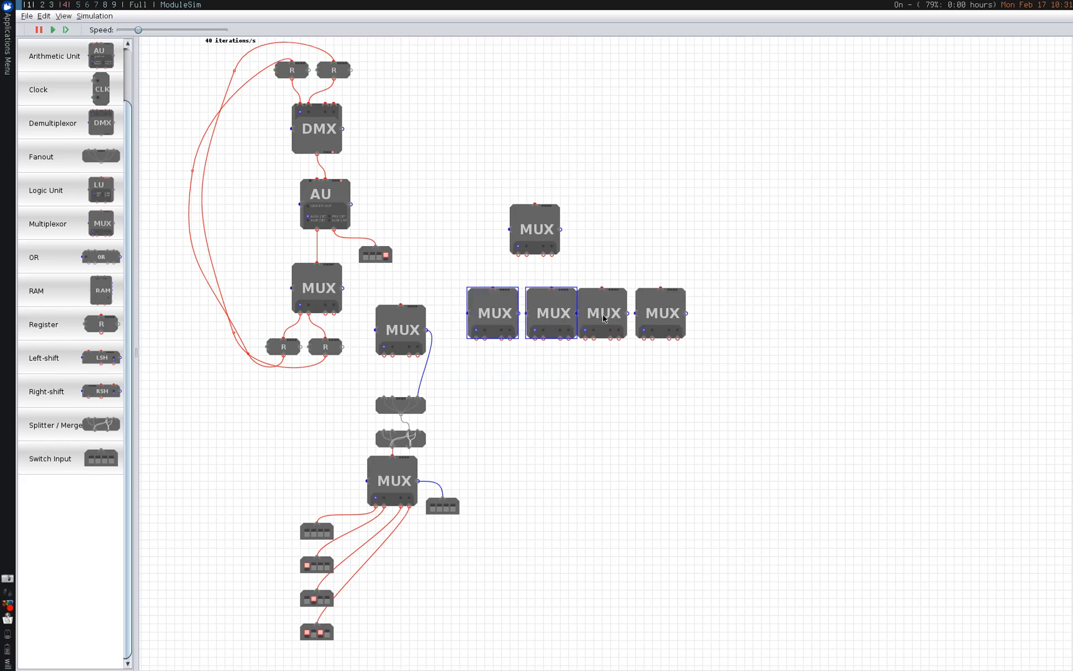
- Wire the output of each of the four lower Multiplexors to its own data input on the Multiplexor above them
click(493, 288)
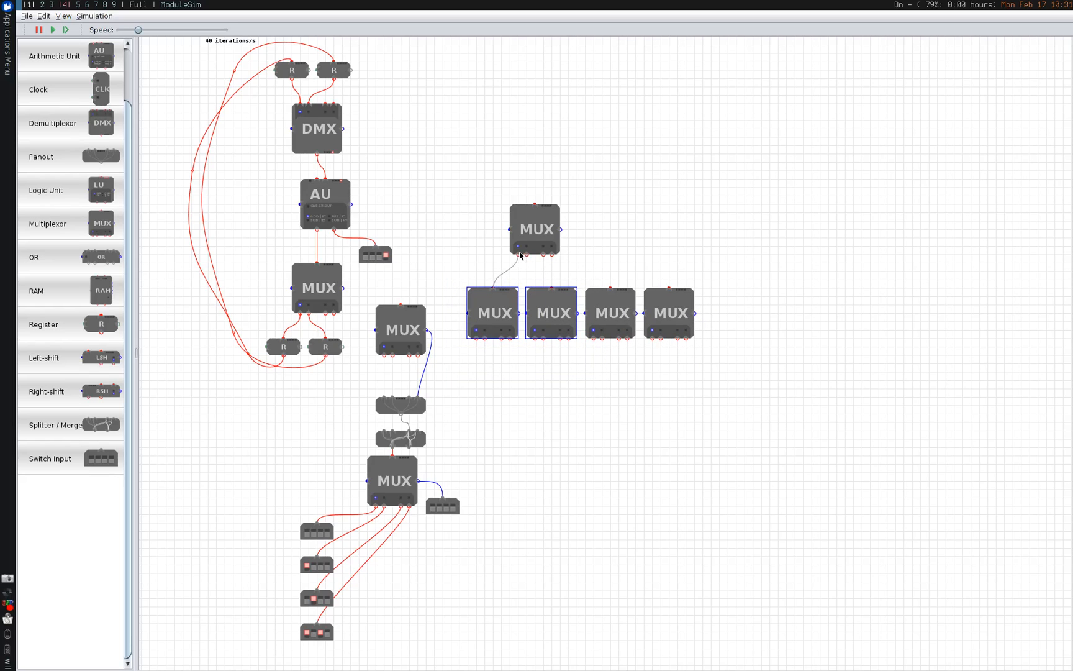
click(519, 255)
click(527, 254)
click(552, 288)
click(543, 255)
click(611, 288)
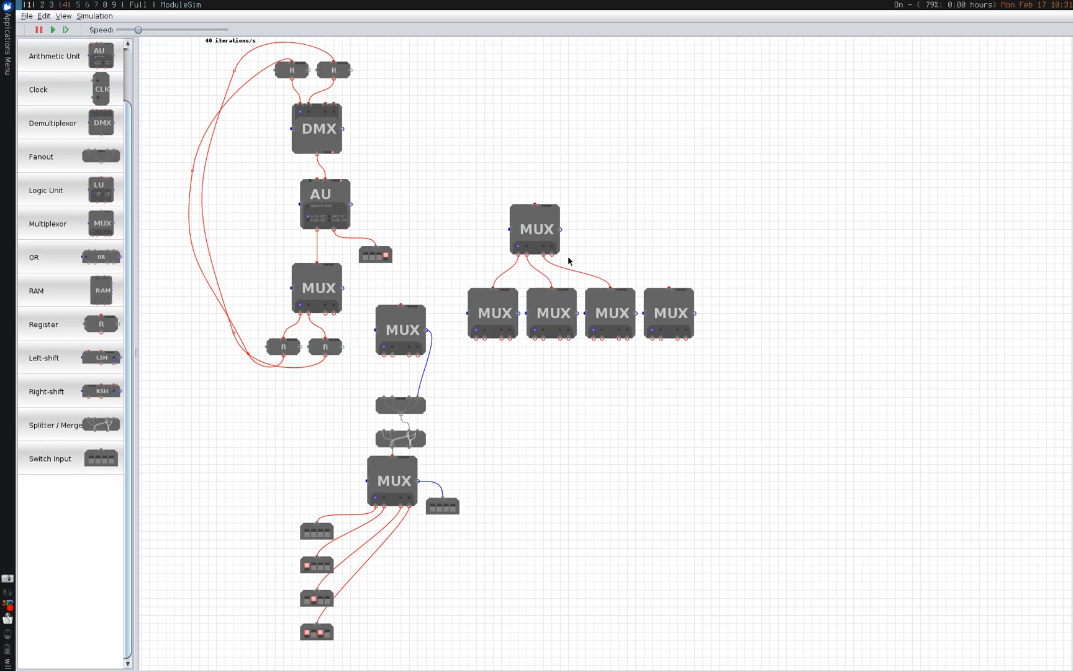
click(552, 254)
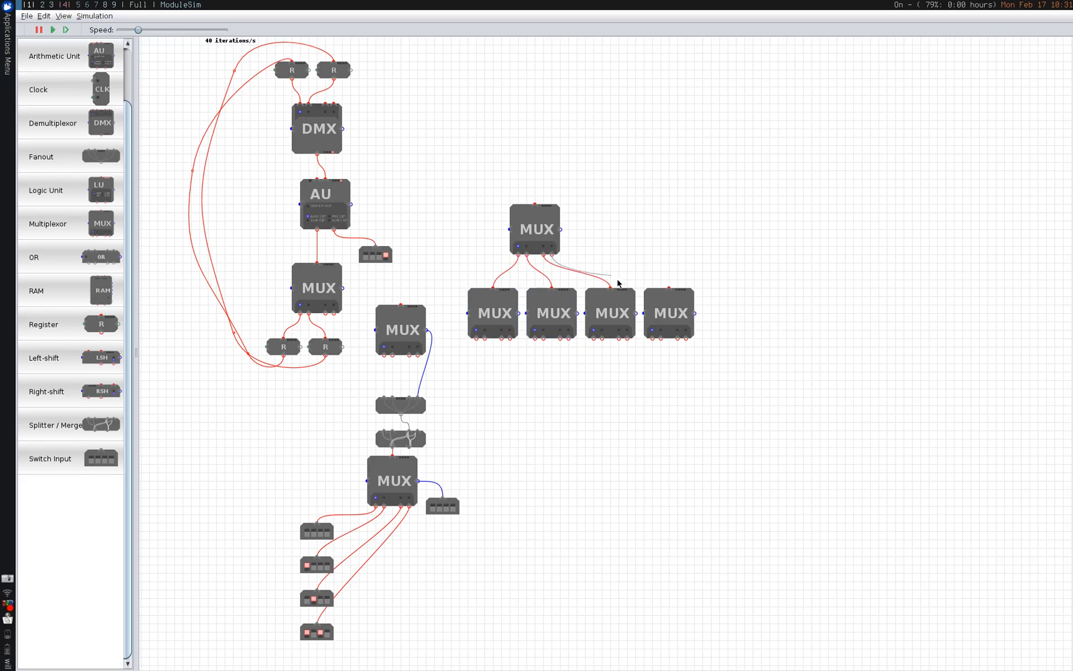
click(669, 288)
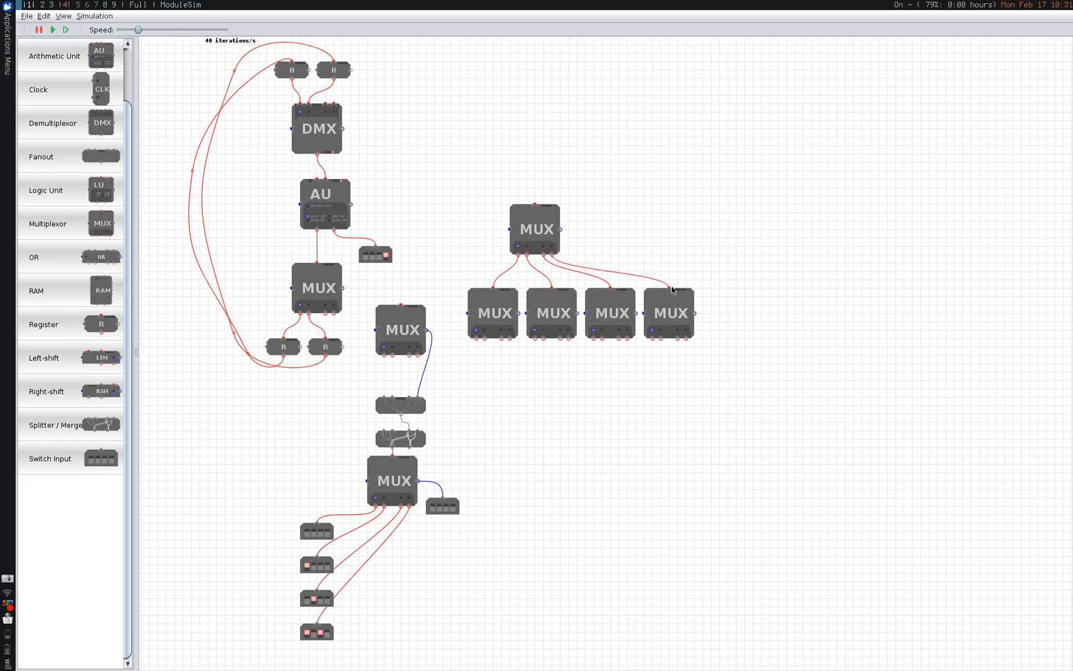
click(544, 231)
click(518, 279)
drag(465, 265, 609, 354)
click(613, 241)
click(497, 302)
click(529, 234)
click(447, 108)
- Delete the last two Multiplexors in the row and move the remaining three-Multiplexor tree up and to the right
drag(739, 373, 578, 261)
key(Delete)
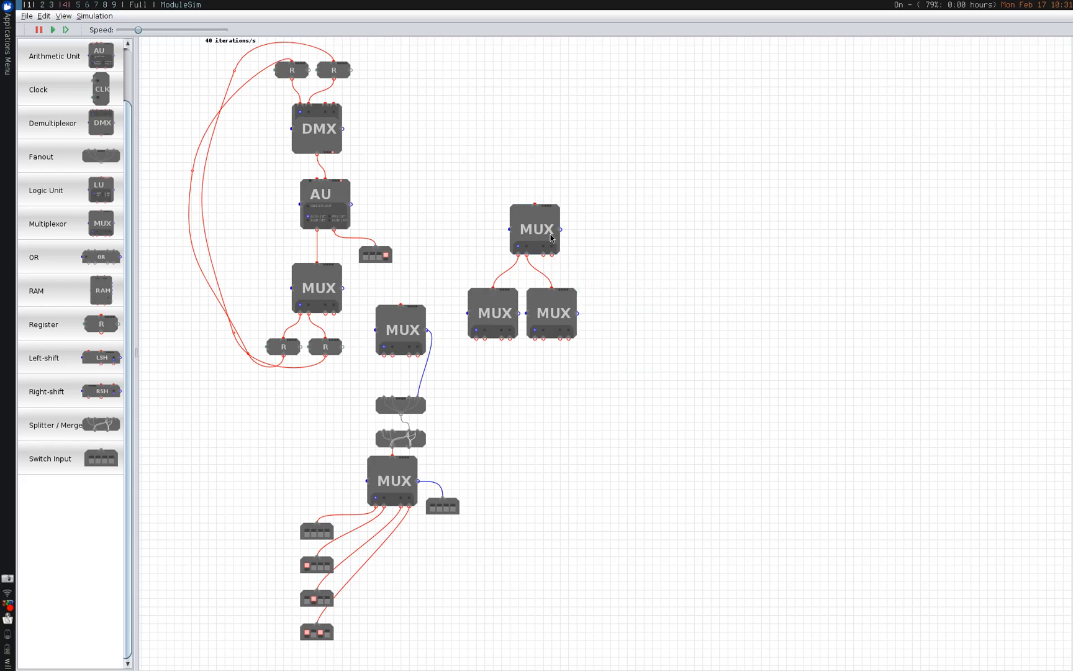
drag(371, 188, 659, 467)
drag(725, 426, 417, 156)
drag(560, 215, 579, 166)
drag(395, 139, 611, 365)
drag(512, 210, 546, 160)
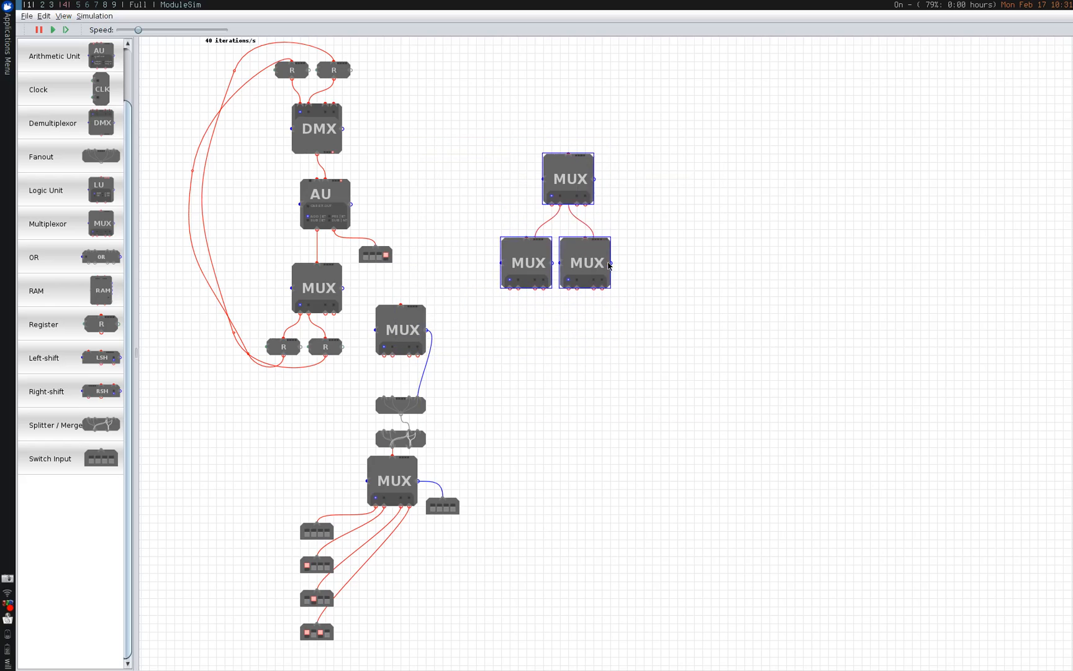
click(567, 175)
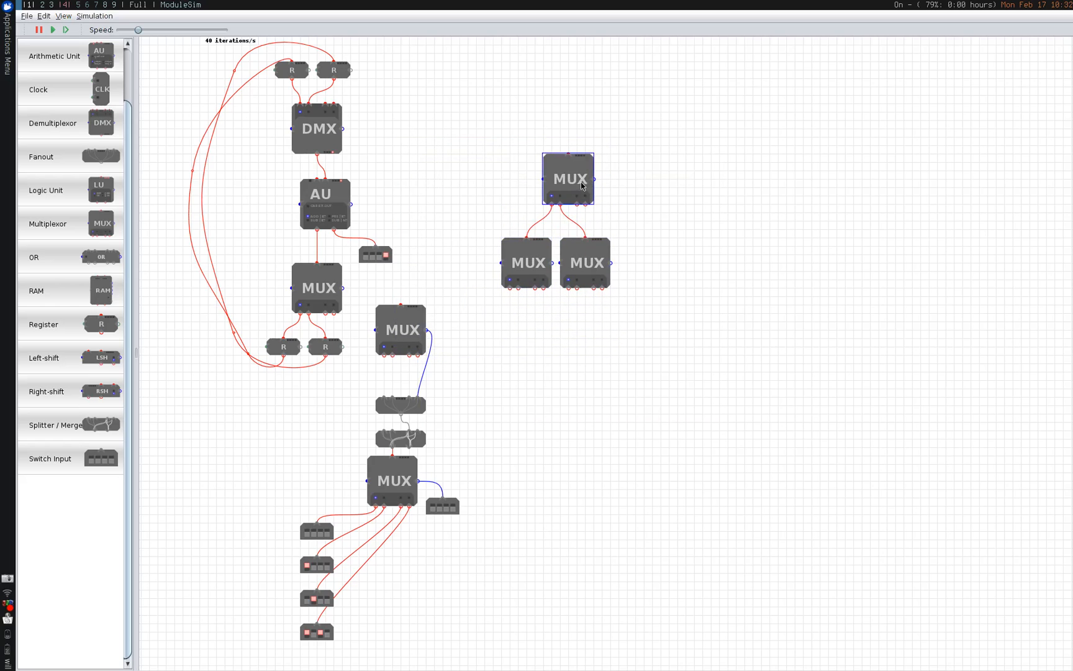
click(531, 270)
click(590, 266)
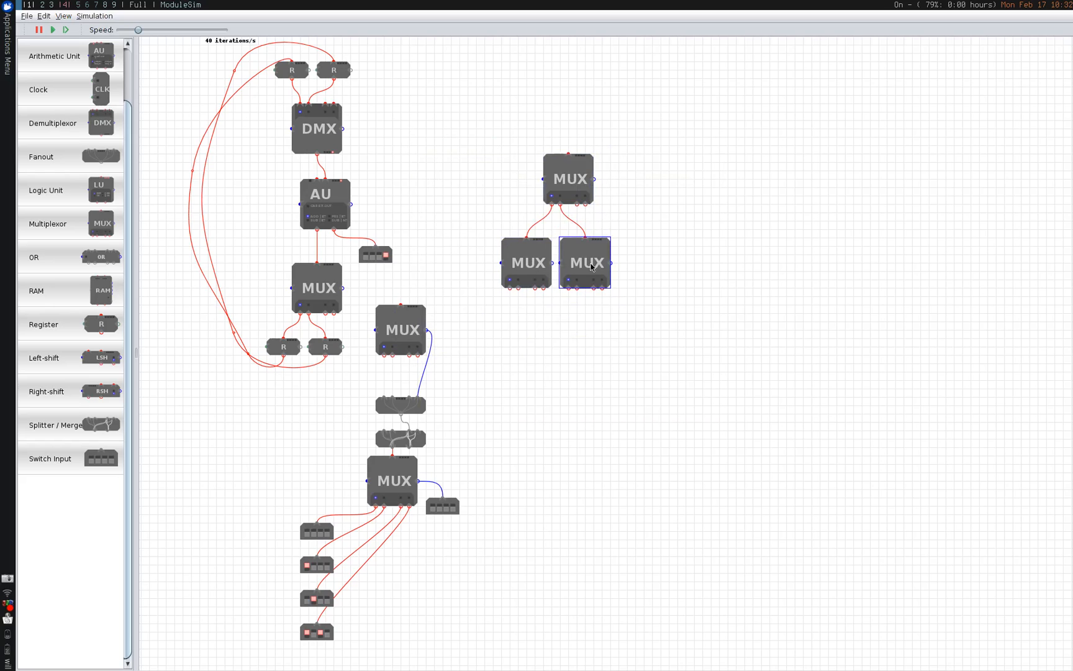
click(558, 263)
- Copy the lower Multiplexor pair, space the copies evenly alongside, and wire them to the last two data inputs of the Multiplexor above
drag(516, 297, 463, 269)
drag(614, 321, 623, 292)
key(ctrl+c)
key(ctrl+v)
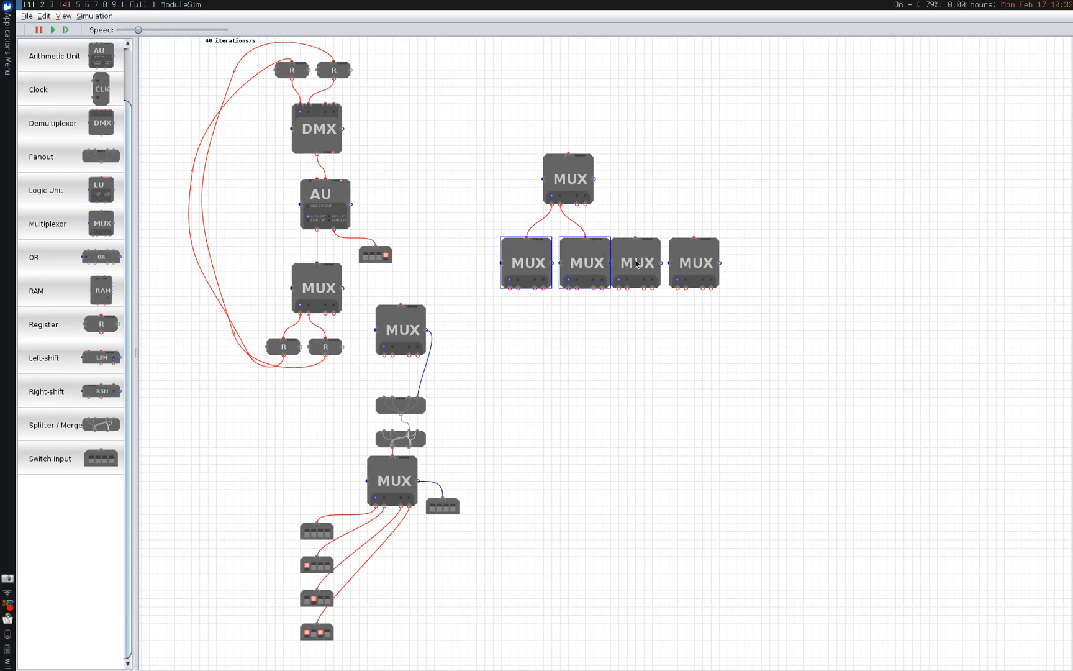
click(627, 261)
drag(770, 331, 607, 221)
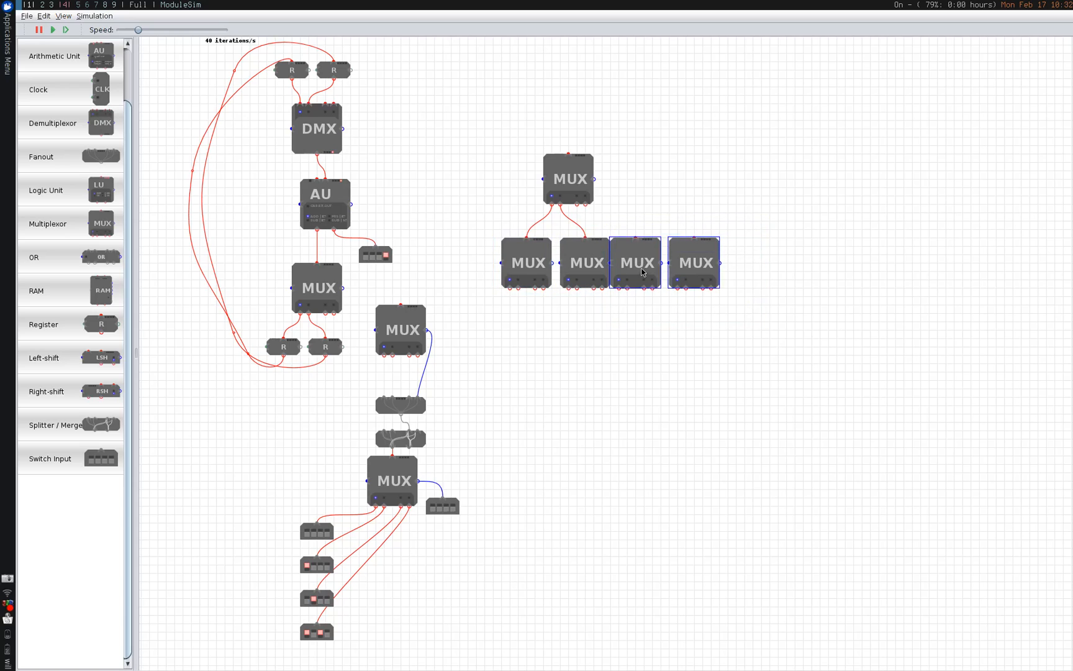
drag(642, 272, 651, 272)
drag(576, 204, 644, 238)
drag(586, 205, 702, 239)
click(559, 183)
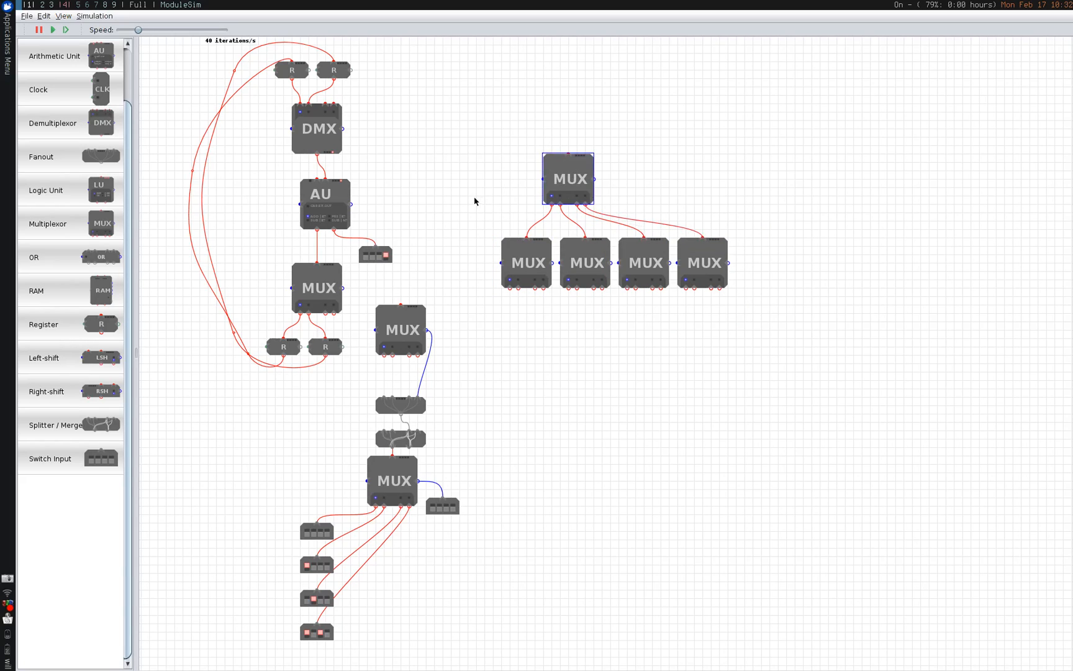
- Chain the side select ports of the four lower Multiplexors and wire a new Switch Input to a data input of the first one
drag(472, 236, 824, 321)
drag(761, 307, 482, 211)
click(560, 265)
mouse_move(722, 292)
mouse_down()
mouse_move(722, 306)
mouse_move(731, 302)
mouse_up()
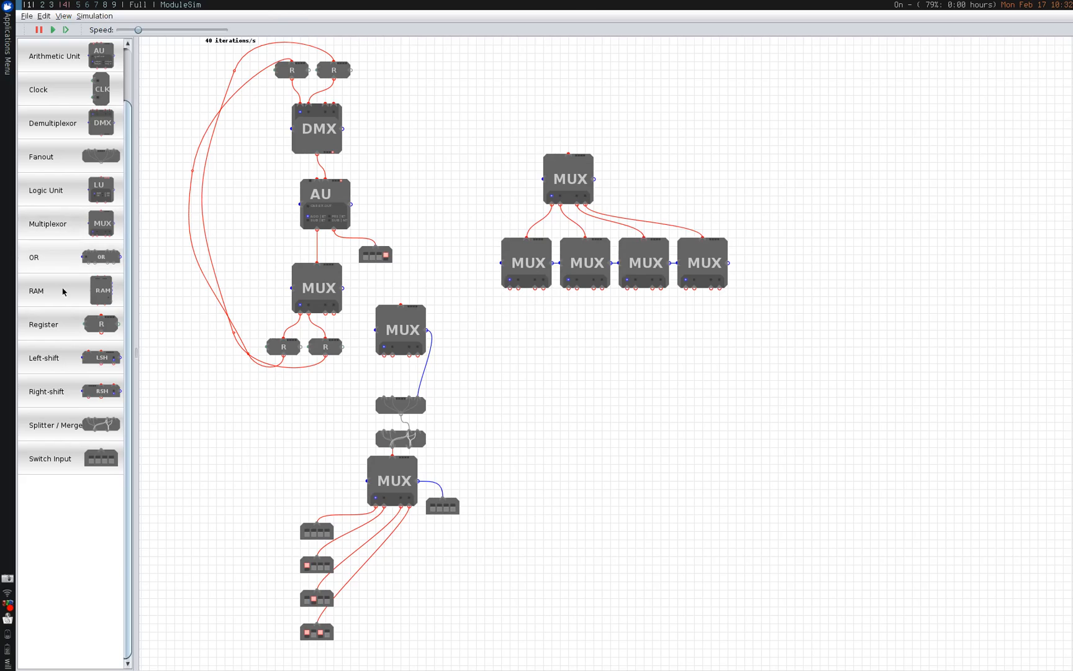
drag(92, 452, 509, 288)
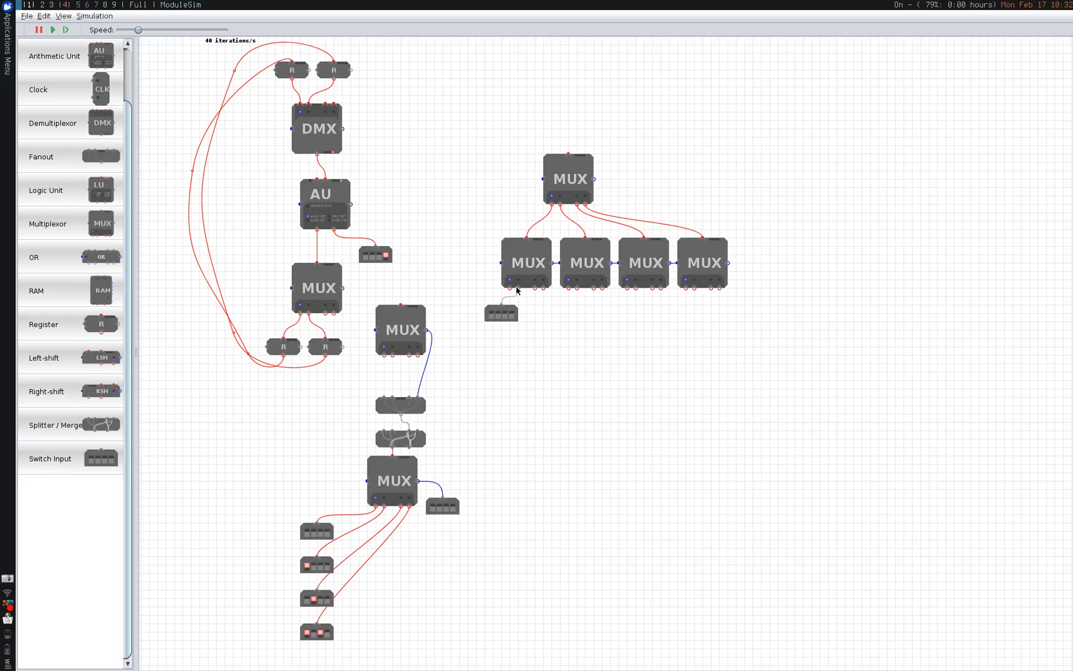
- Delete the whole five-Multiplexor tree together with its Switch Input
drag(474, 154, 803, 434)
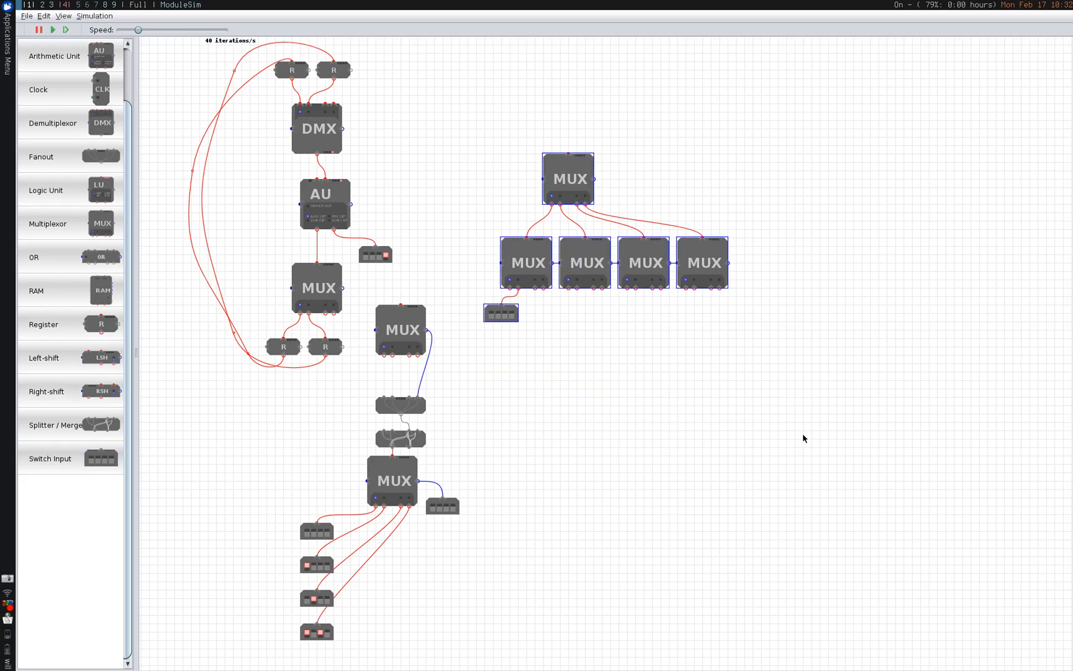
key(Delete)
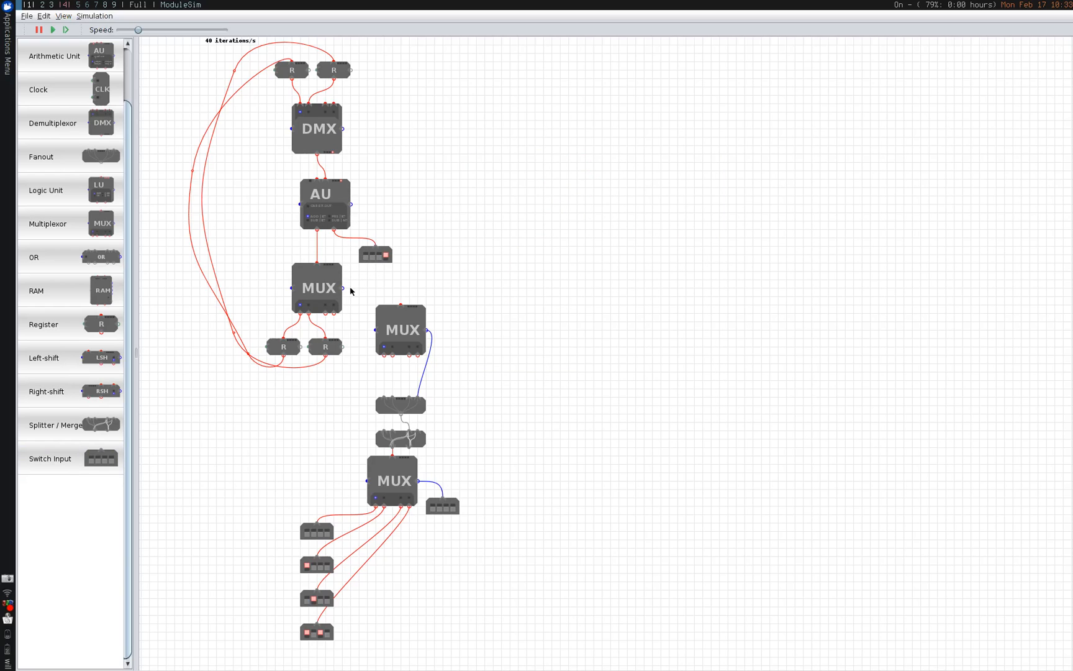
- Wire the Fanout-controlled Multiplexor's output to the select port of the Multiplexor below the Arithmetic Unit, and place a second Fanout beside the first
drag(346, 291, 402, 306)
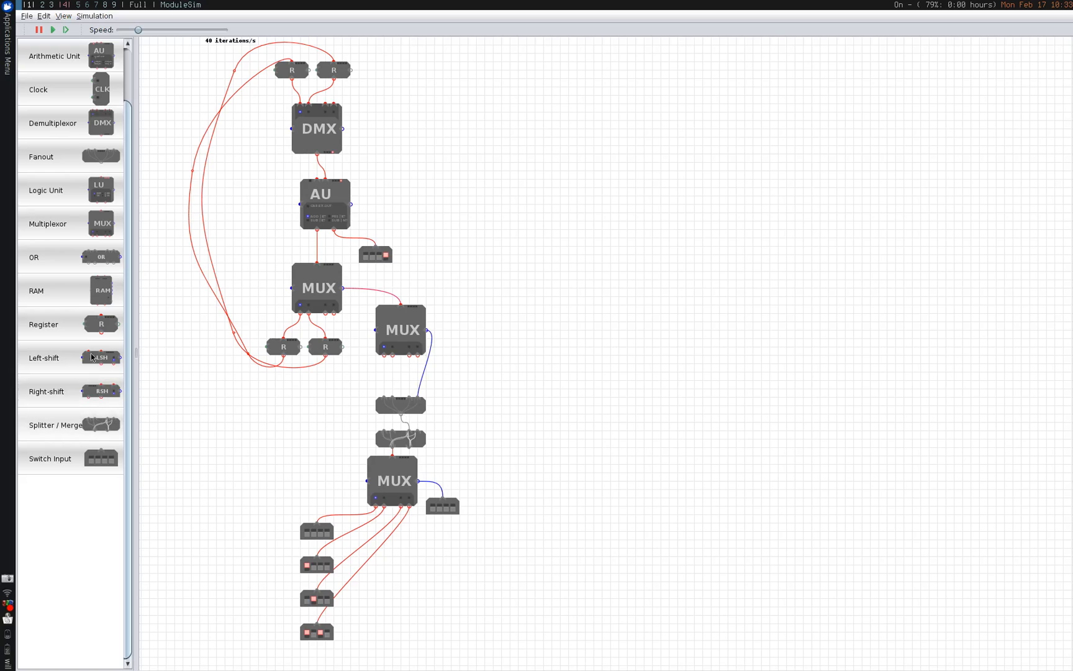
click(96, 158)
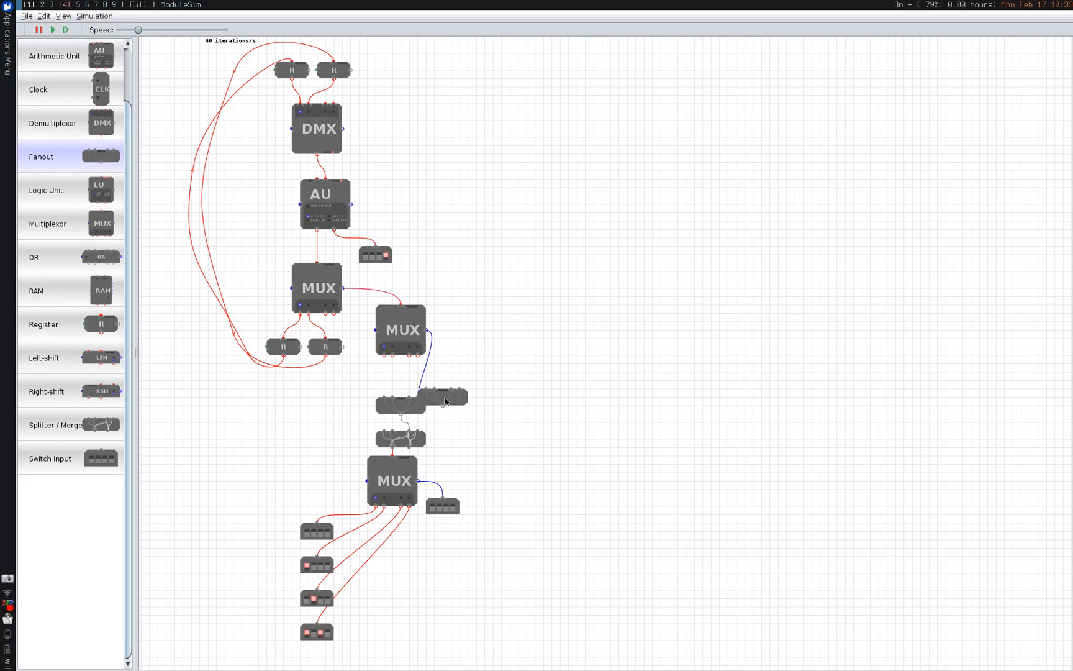
click(465, 408)
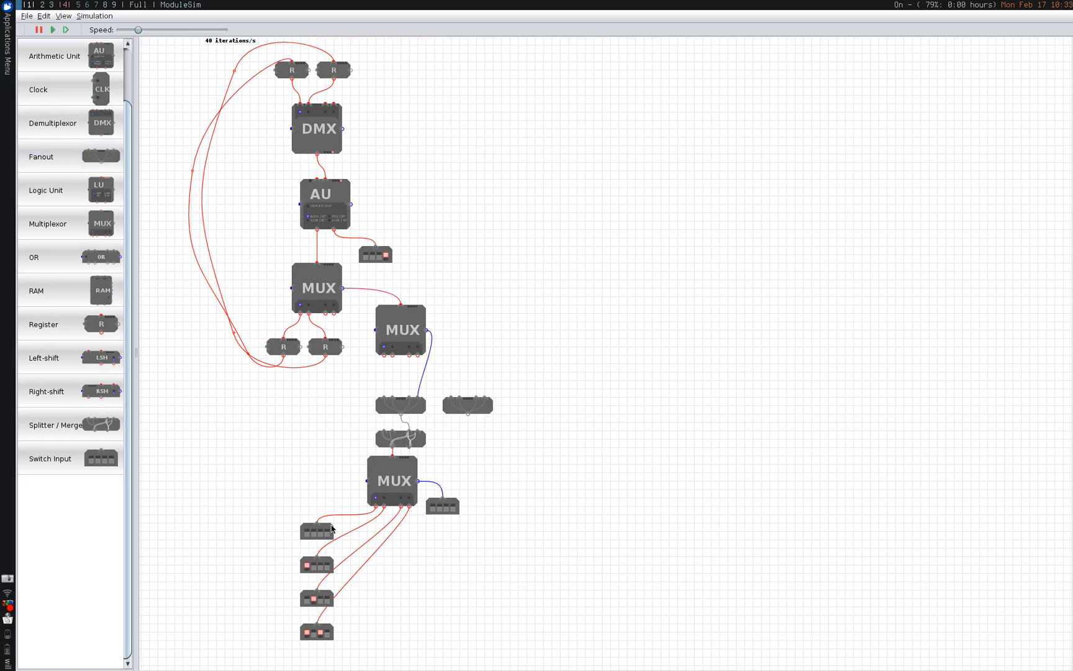
- Check the INC and DEC opcodes in the LibreOffice Calc instruction table and return to ModuleSim
click(332, 529)
key(alt+Tab)
click(224, 180)
click(242, 121)
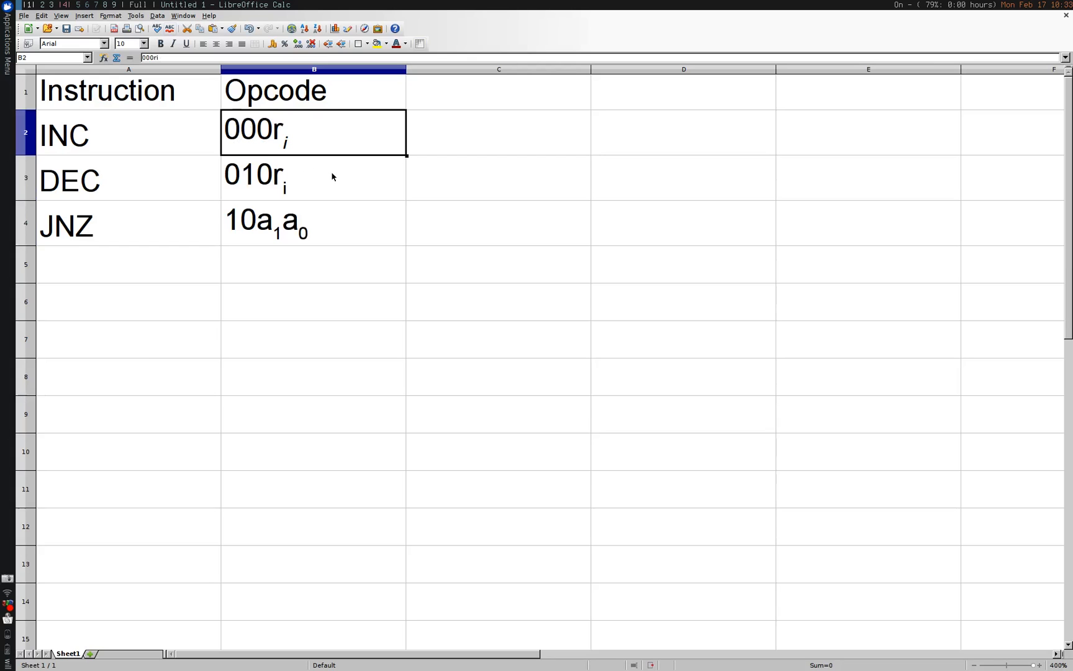
key(alt+Tab)
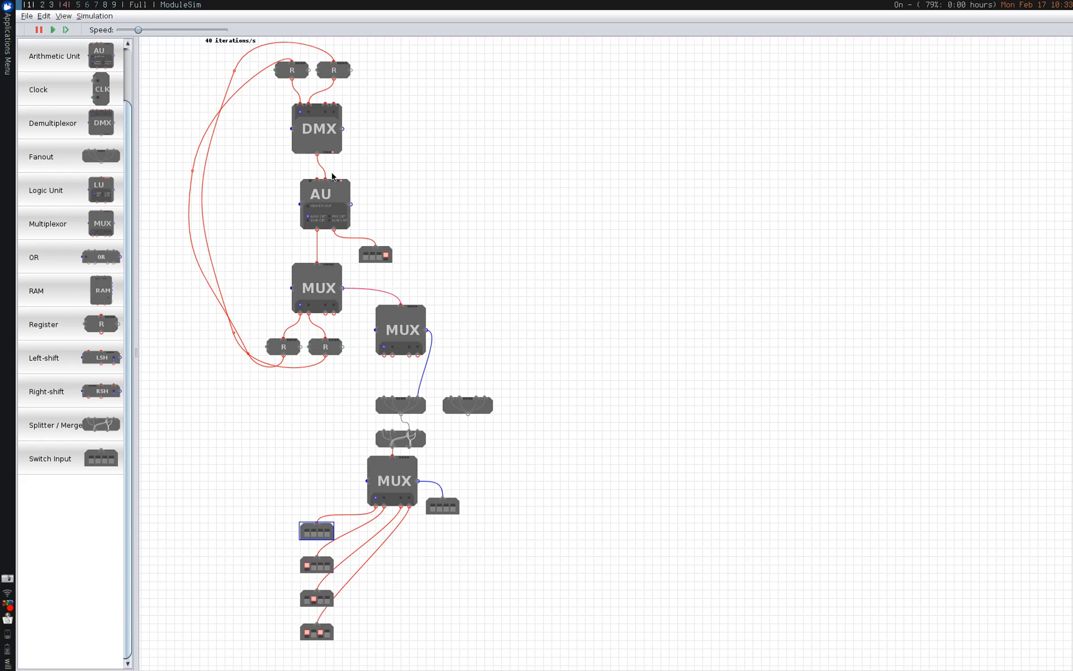
click(331, 286)
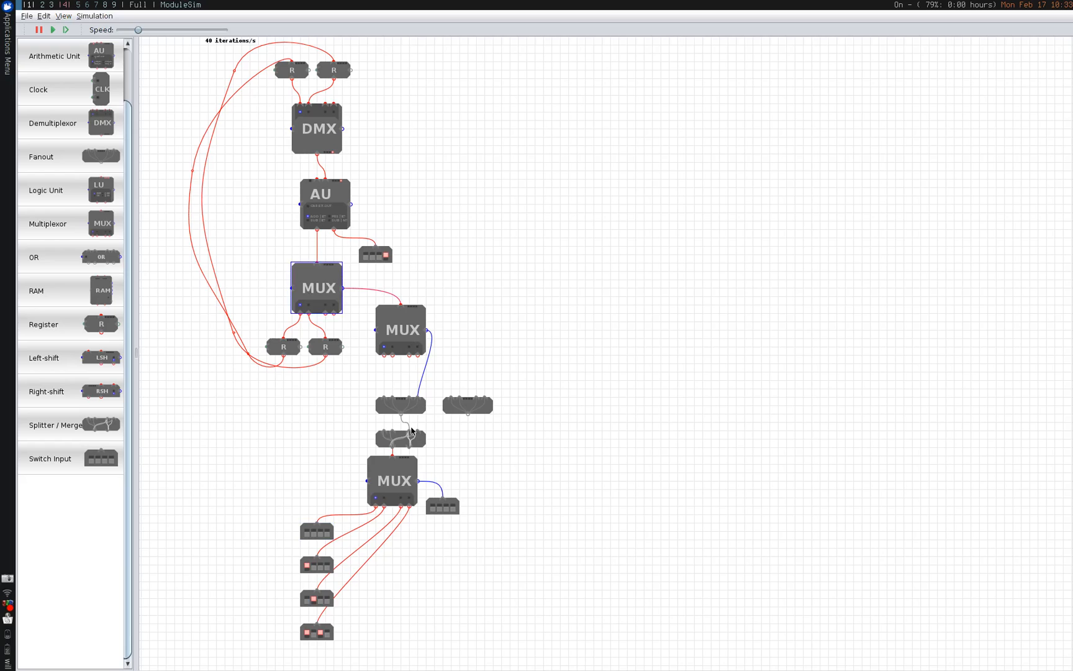
click(386, 349)
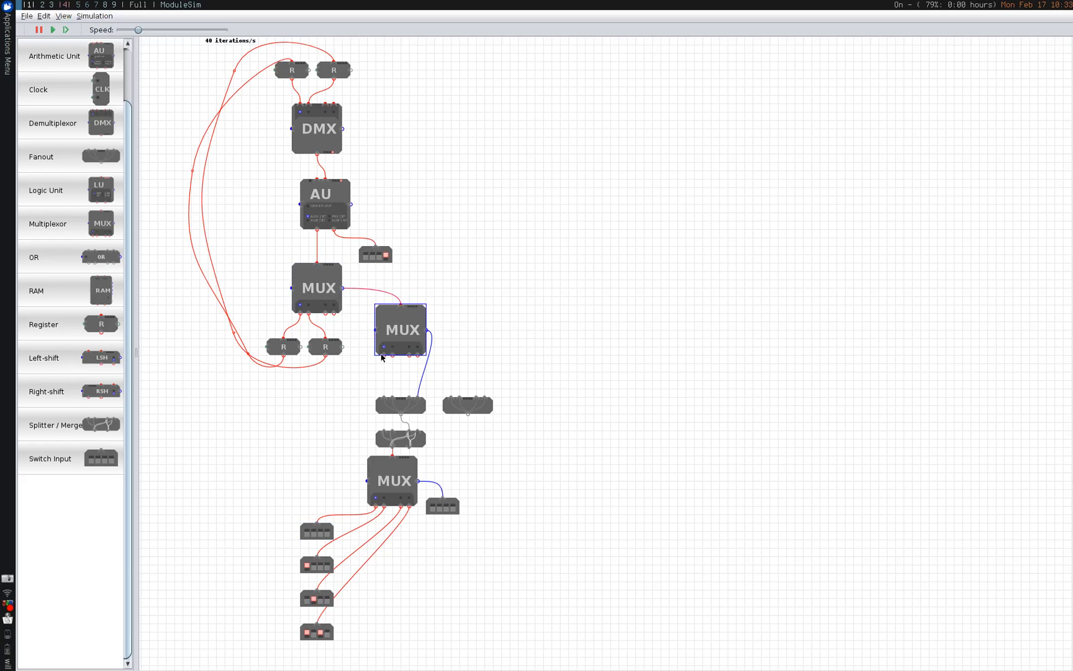
click(316, 286)
click(283, 349)
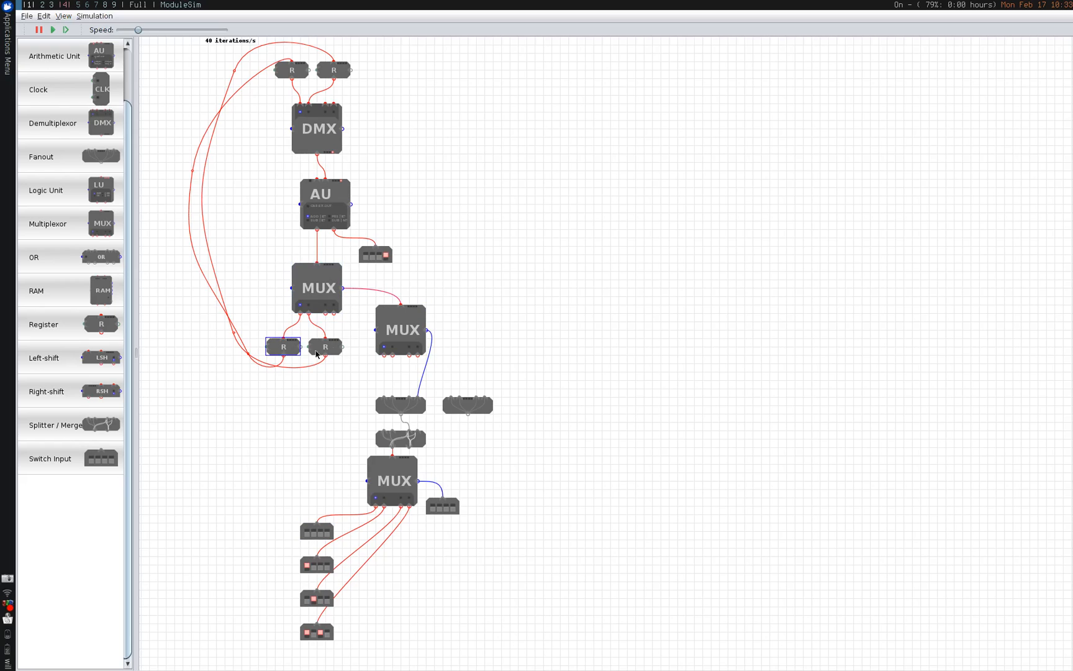
click(339, 349)
click(286, 344)
click(333, 346)
- Switch to the LibreOffice Calc opcode table and examine the register bit and the preceding 0 bit of the INC opcode
key(alt+Tab)
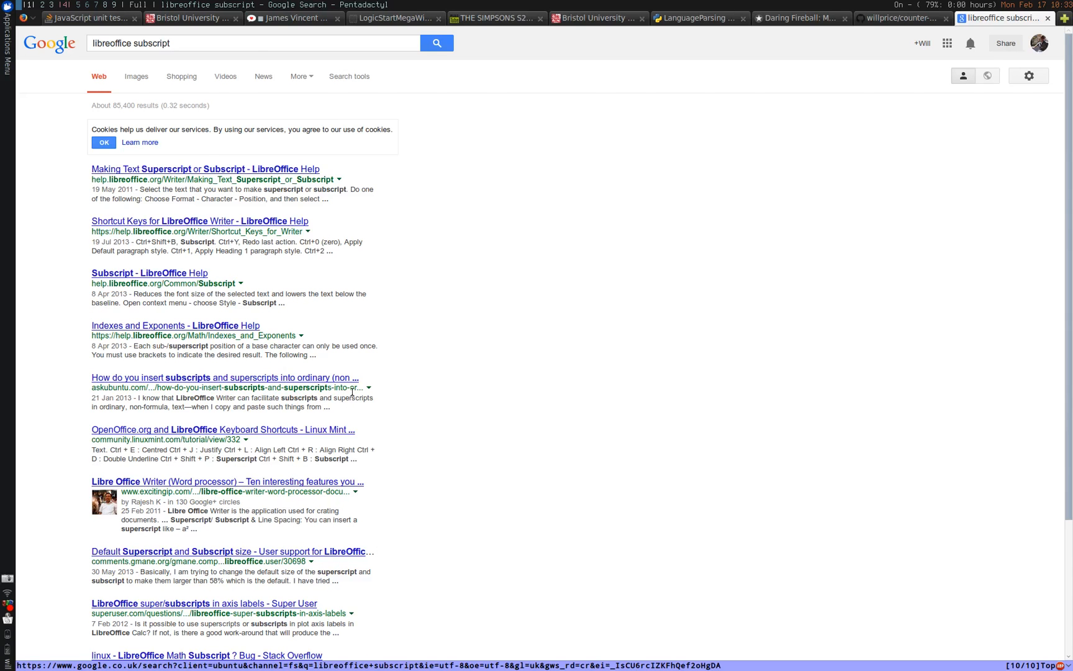
key(alt+Tab)
double_click(324, 125)
drag(323, 125, 274, 126)
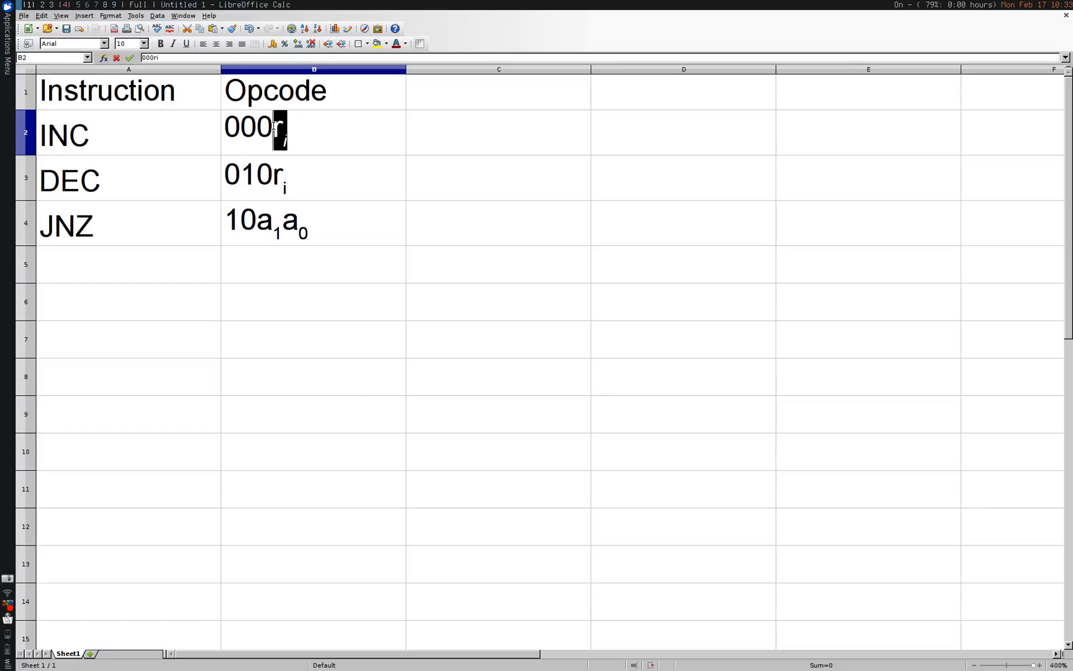
key(Escape)
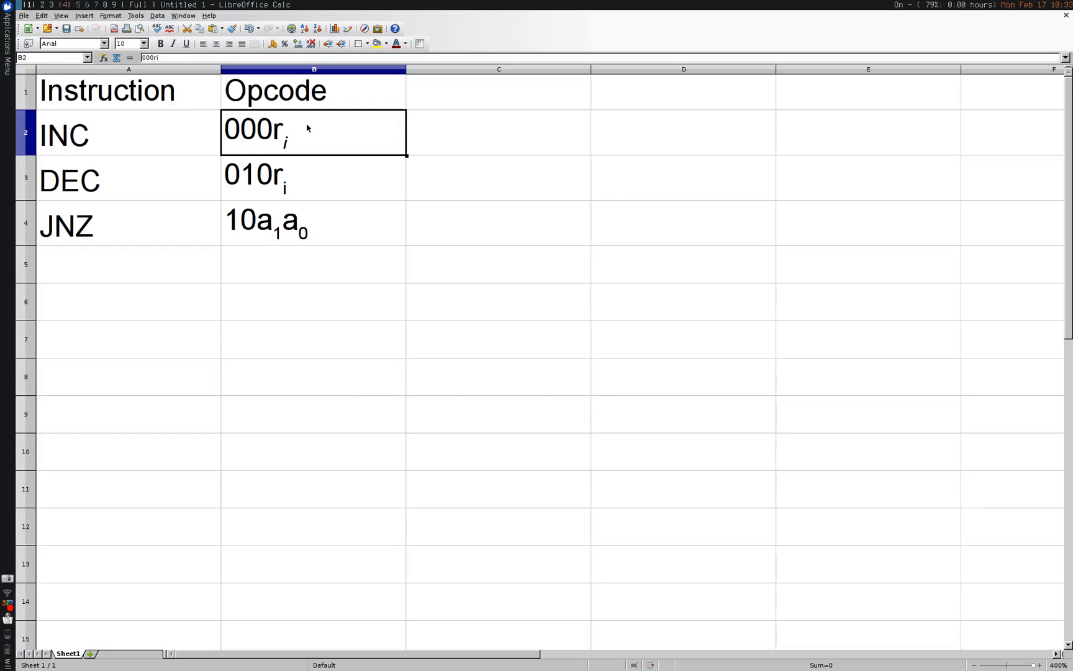
double_click(307, 132)
click(306, 132)
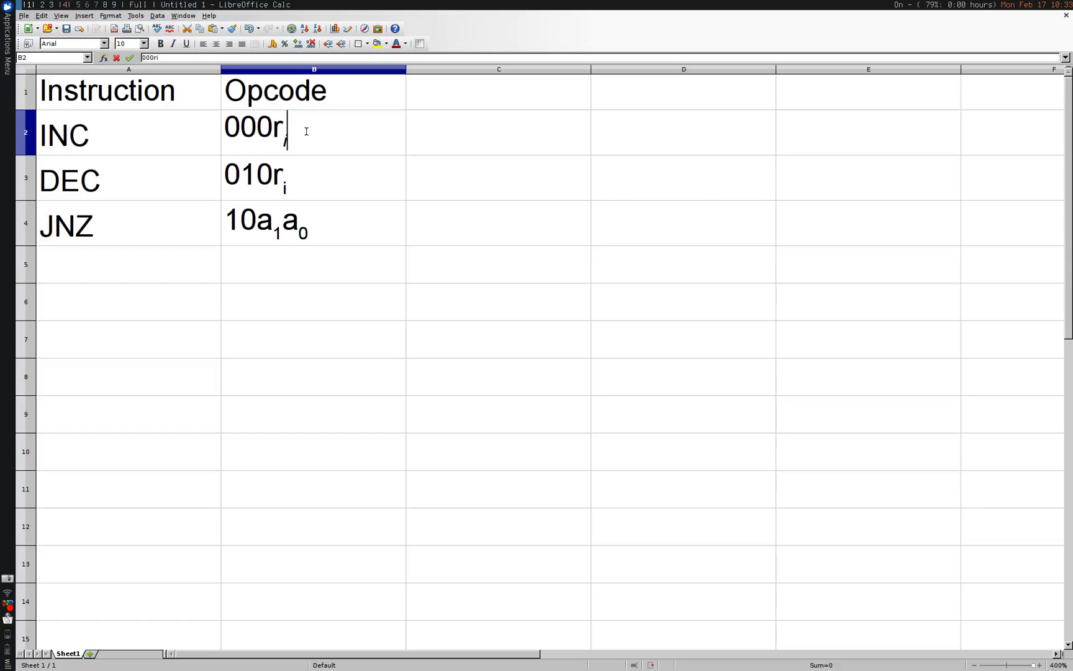
click(272, 124)
mouse_move(271, 124)
mouse_down()
mouse_move(290, 127)
mouse_move(259, 125)
mouse_up()
double_click(264, 127)
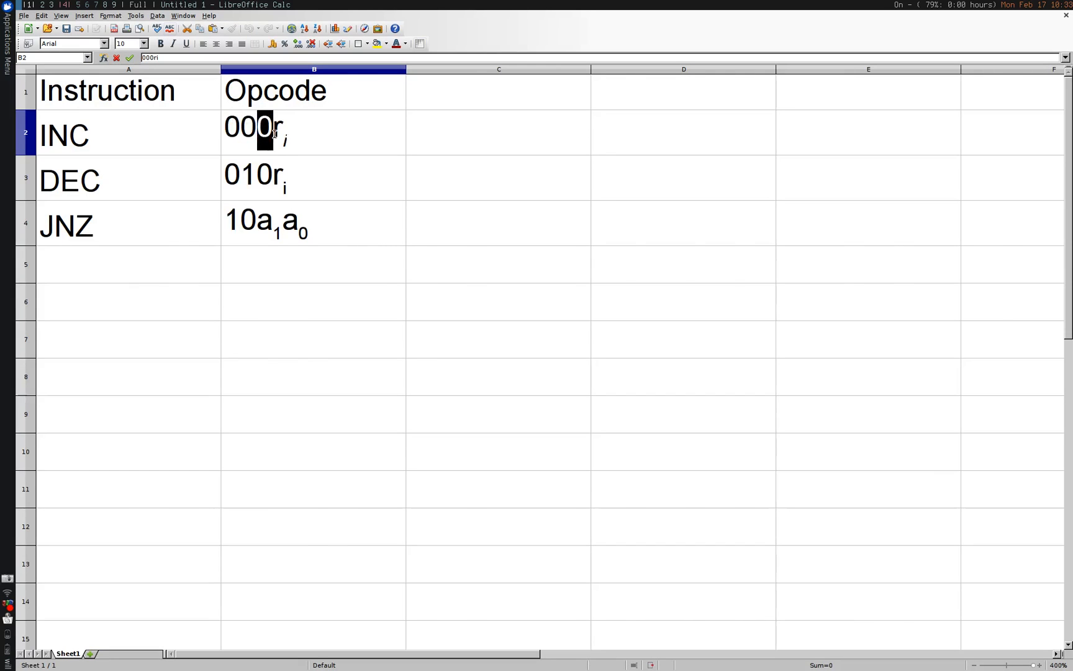
- Switch back to ModuleSim and place an OR module above the new Fanout
key(alt+Tab)
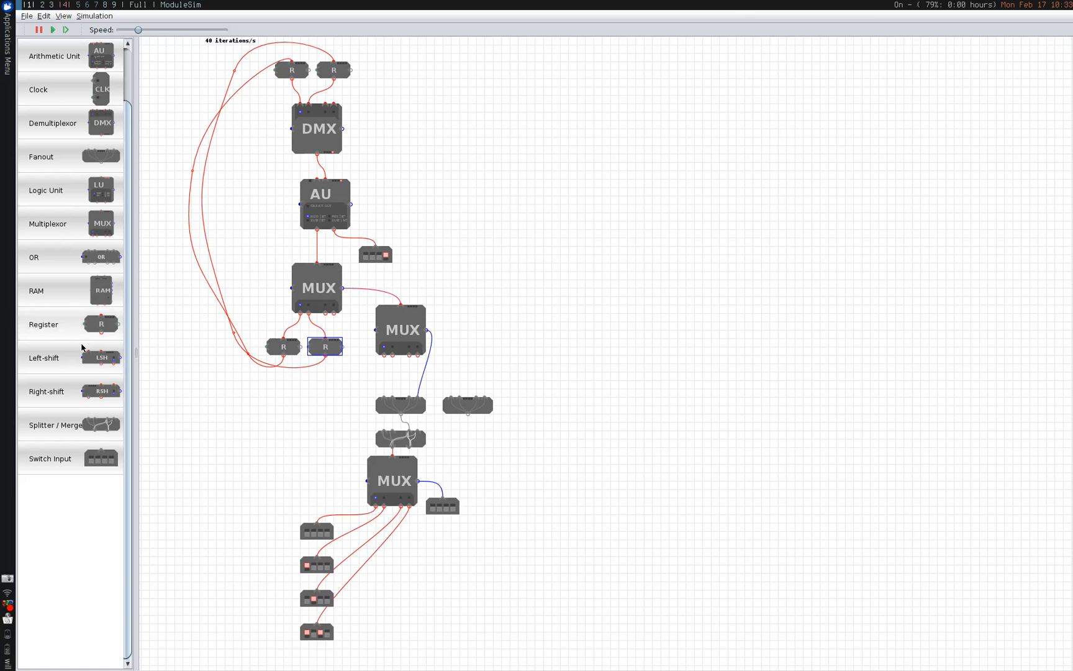
drag(62, 257, 490, 358)
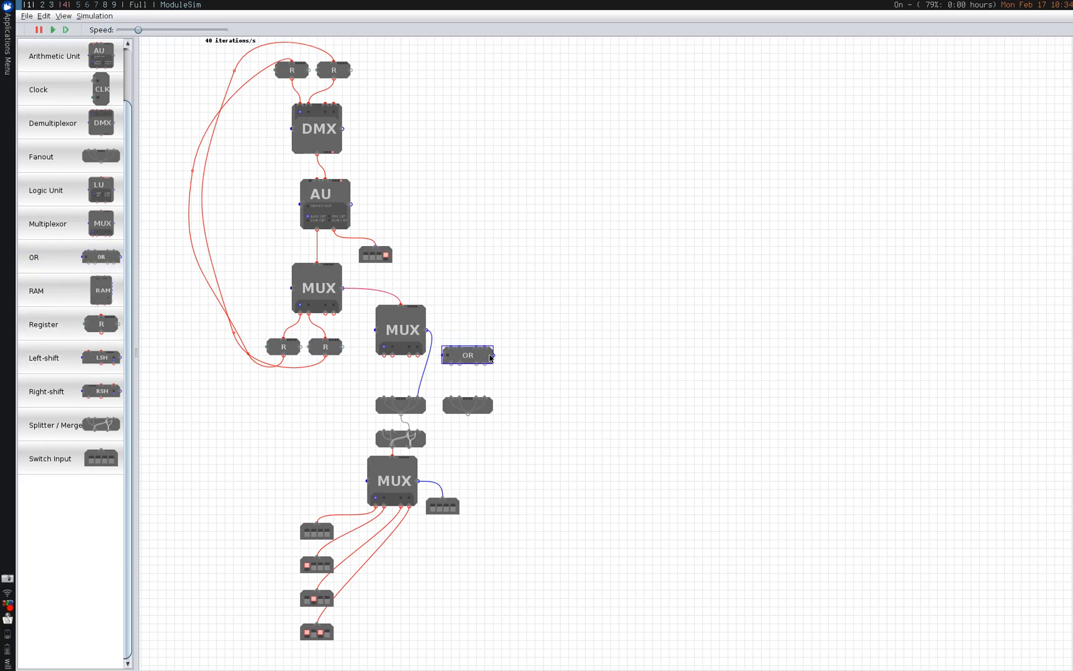
click(472, 410)
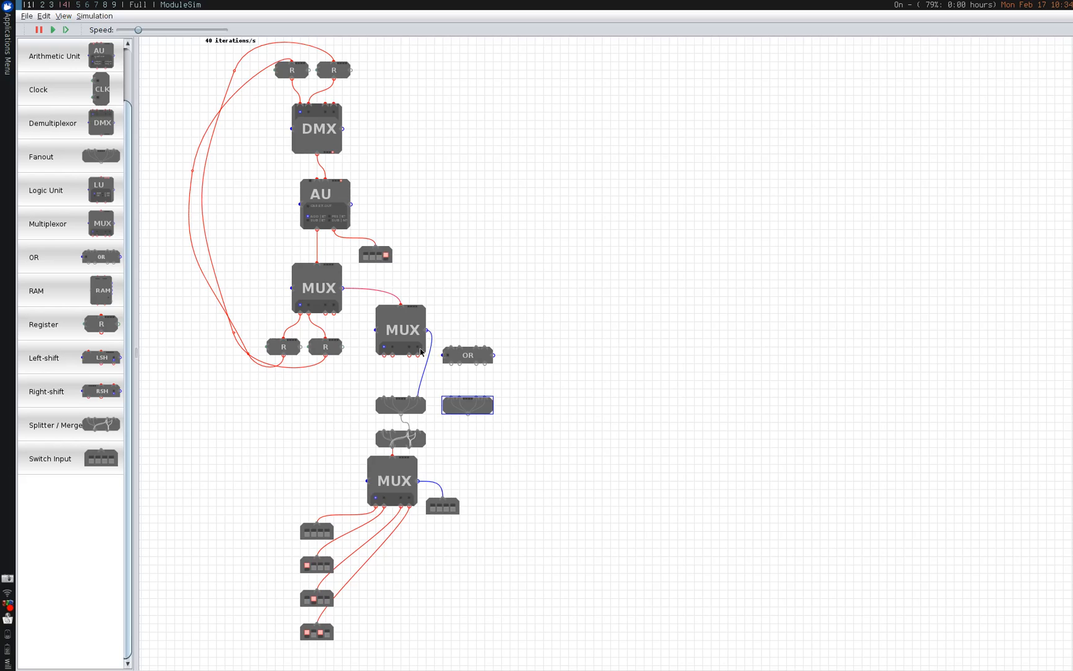
click(408, 444)
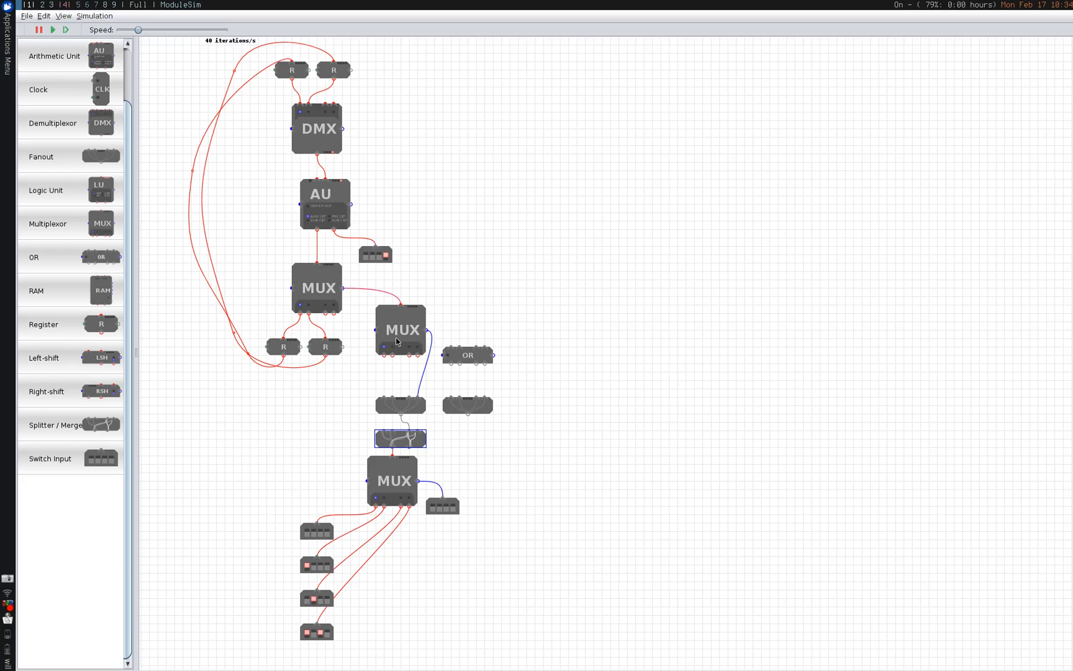
click(466, 355)
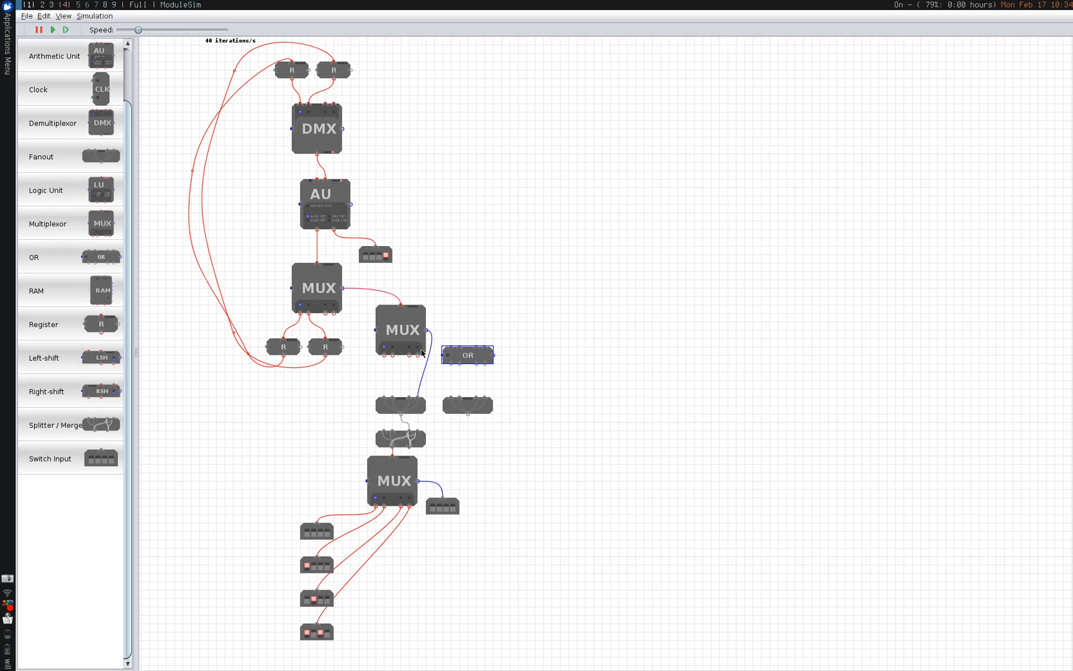
drag(456, 363, 455, 370)
click(457, 362)
key(alt+Tab)
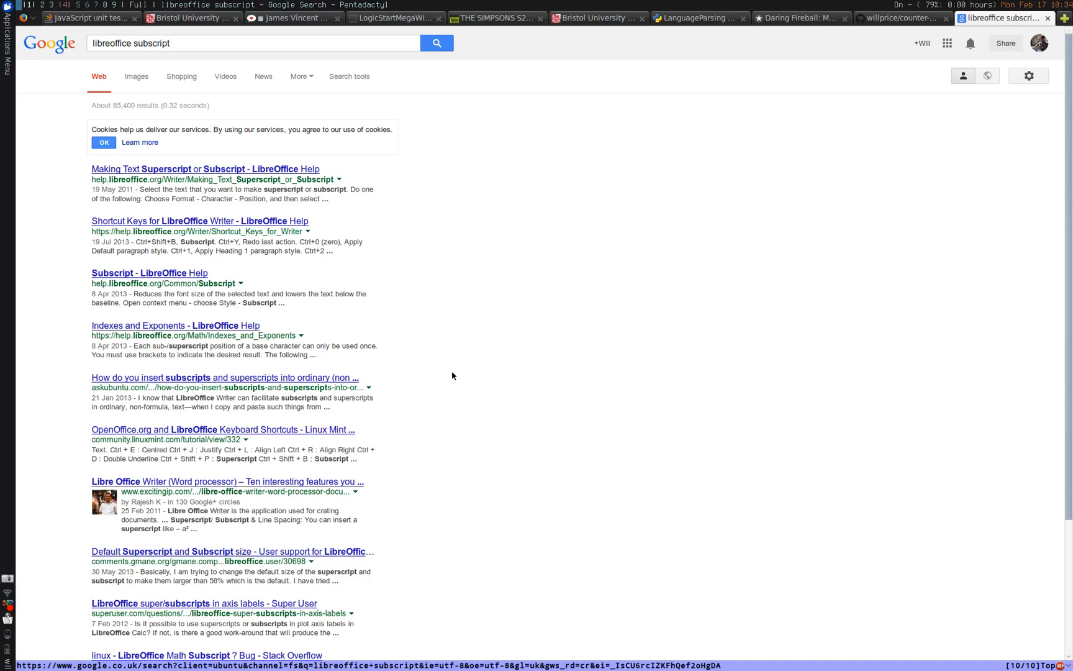
- Switch to the LibreOffice Calc opcode table, enter "If" in cell A6 and move it to cell C6
key(alt+Tab)
click(155, 294)
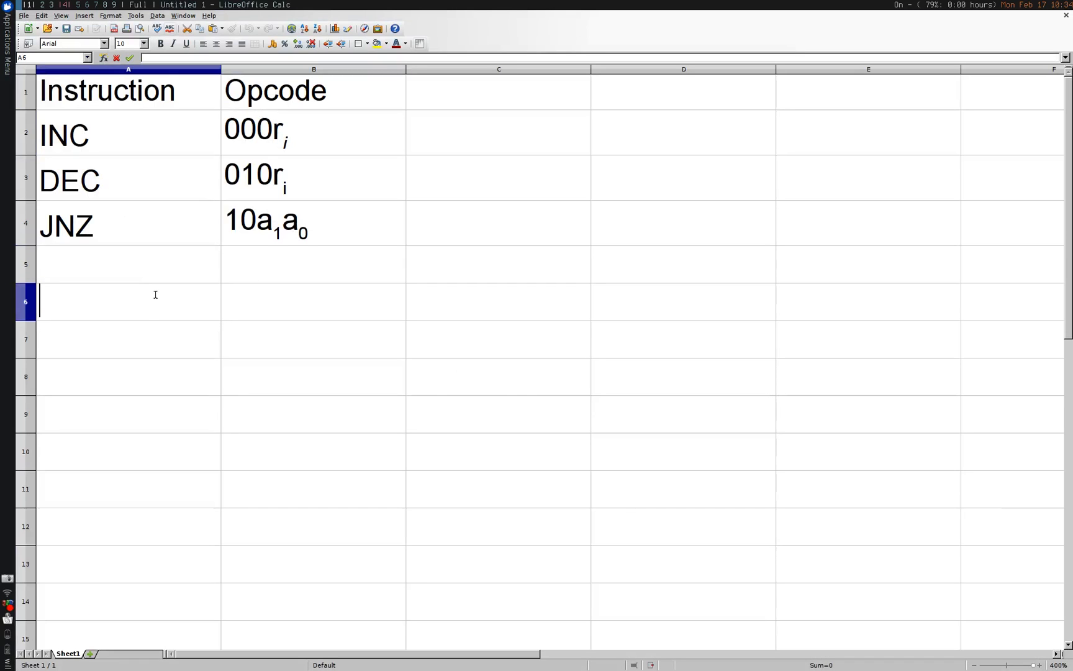
text(If)
key(Tab)
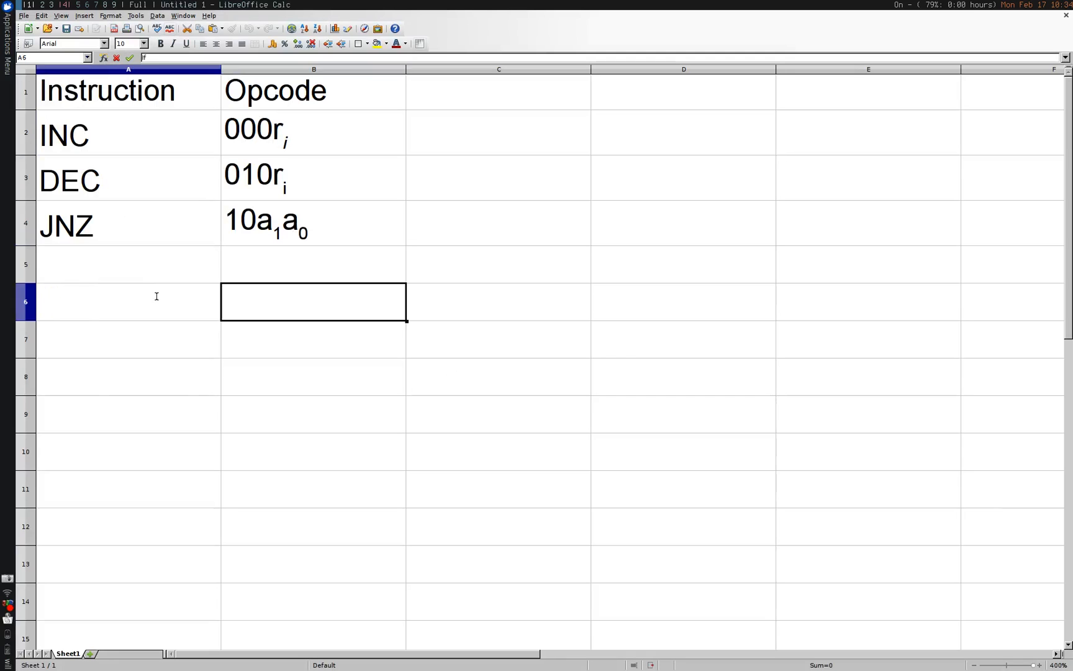
click(25, 295)
drag(53, 299, 487, 306)
double_click(487, 305)
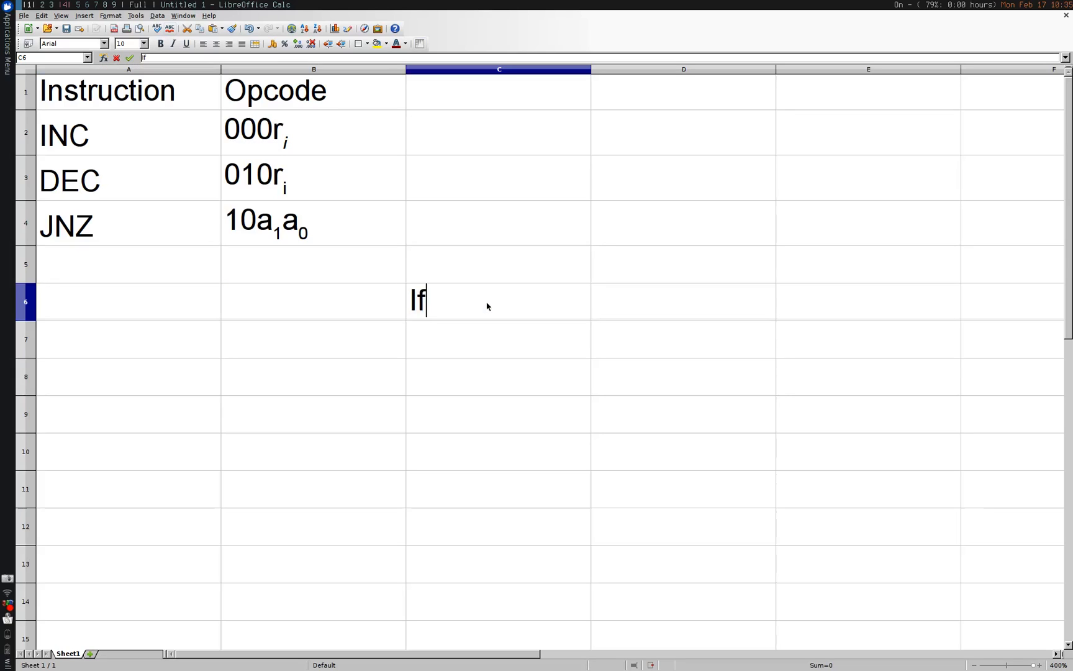
- Replace the text in cell C6 with "Or"
key(BackSpace)
key(BackSpace)
text(Or)
key(Return)
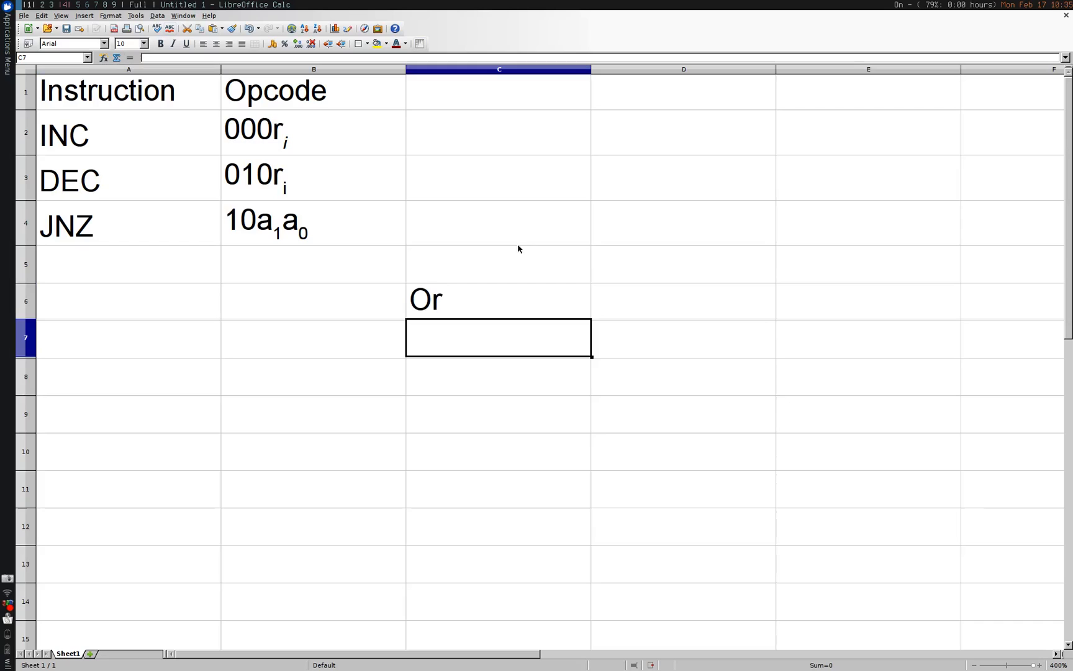
- Extend the text in cell C6 to "Or(a3a2a1a0)", formatting the digits 3, 2, 1 and 0 as subscripts
click(651, 305)
double_click(523, 318)
click(509, 344)
double_click(496, 313)
text((a)
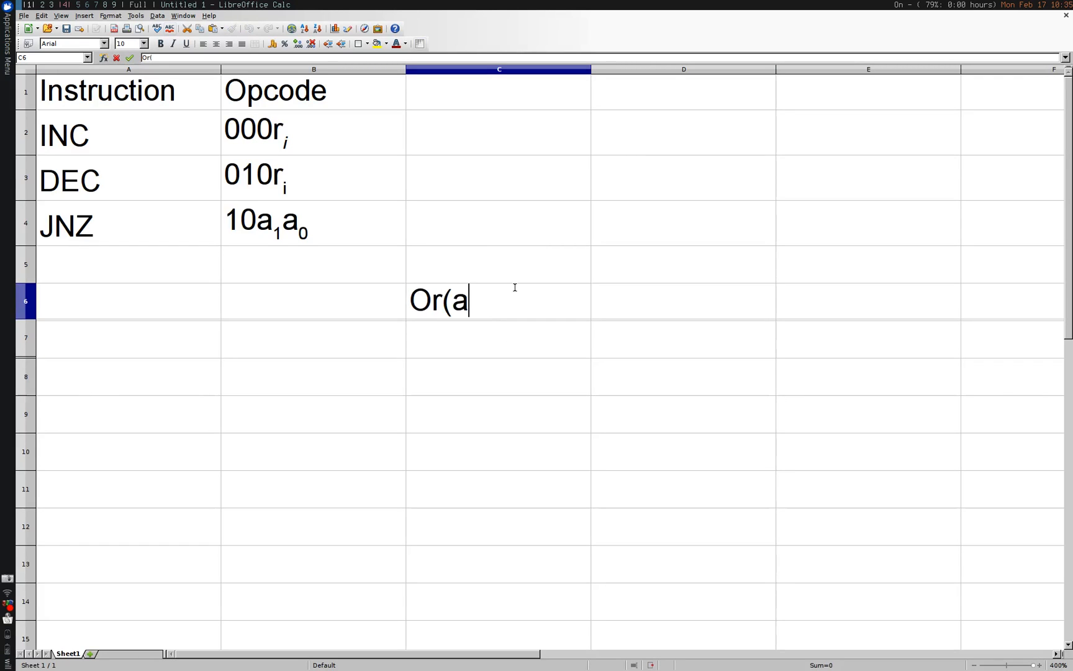
key(ctrl+shift+b)
text(3)
key(ctrl+shift+b)
text(a)
key(ctrl+shift+b)
text(2)
key(ctrl+shift+b)
text(a)
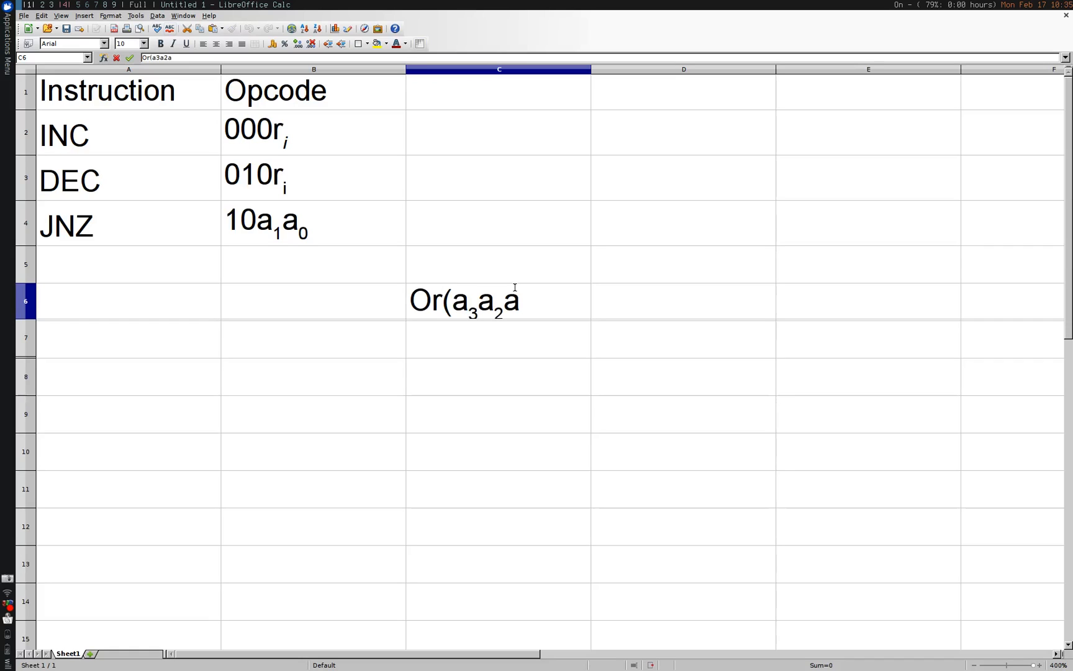
key(ctrl+shift+b)
text(1)
key(ctrl+shift+b)
text(a)
key(ctrl+shift+b)
text(0)
key(ctrl+shift+b)
text())
click(497, 362)
- Enter "if (a0) then output 1 else output 0" in cell C7, with the 0 of a0 as a subscript
double_click(491, 338)
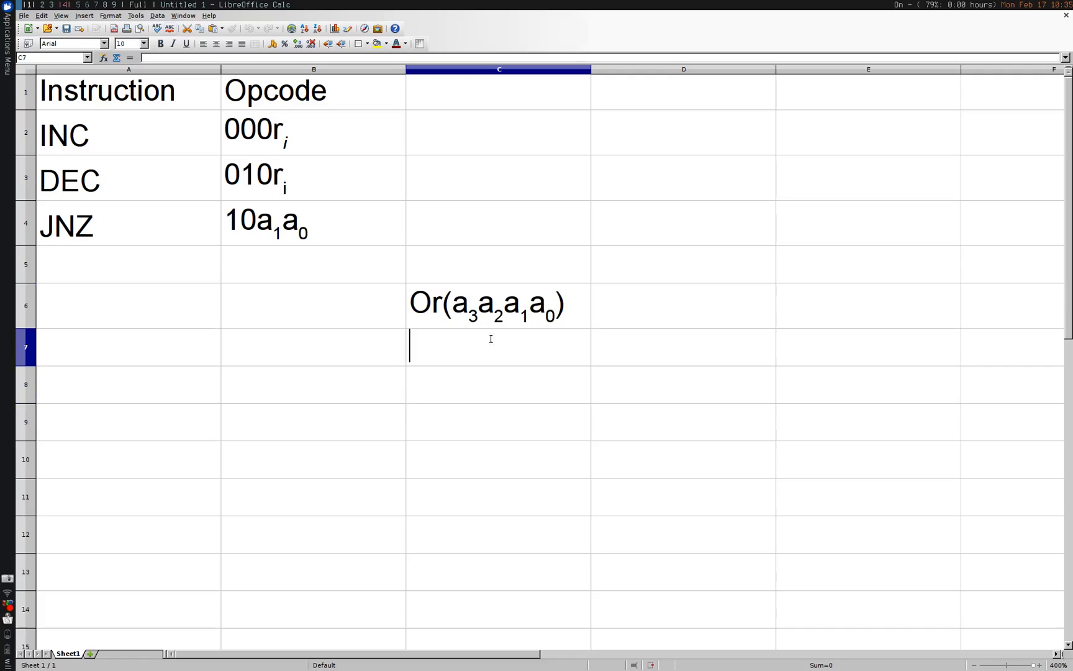
text(if ()
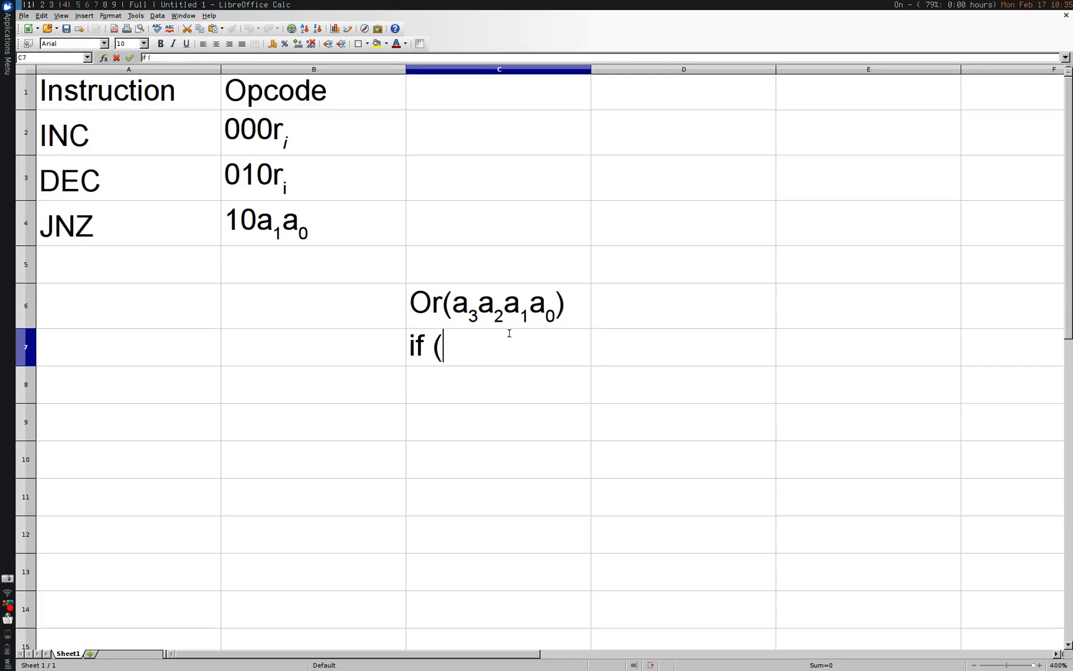
text(a0) then)
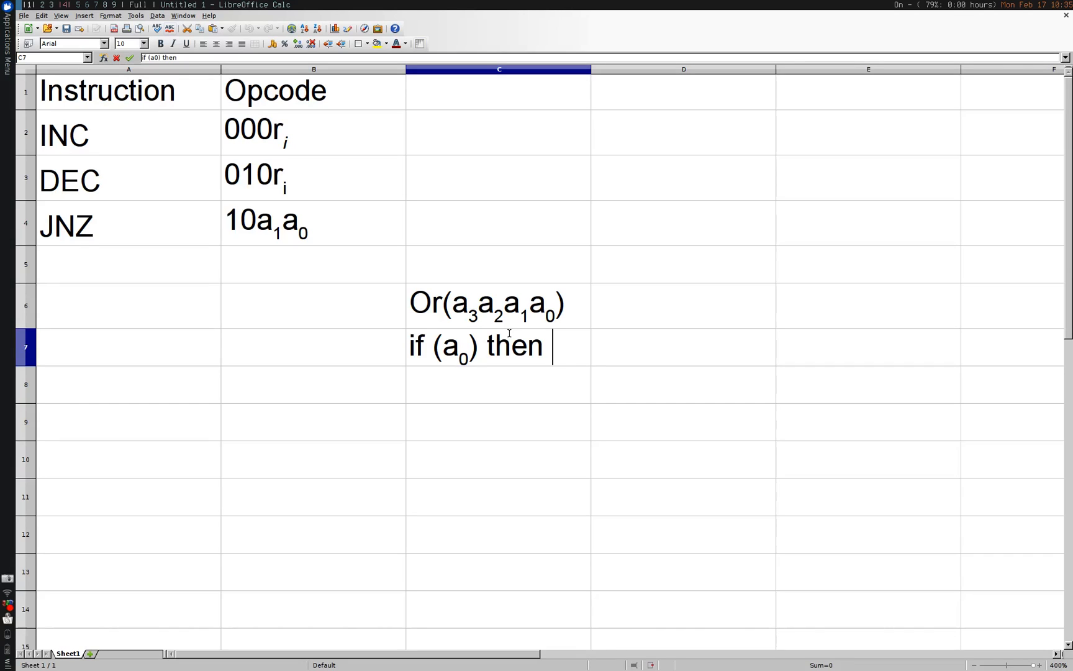
text(output 1 else o)
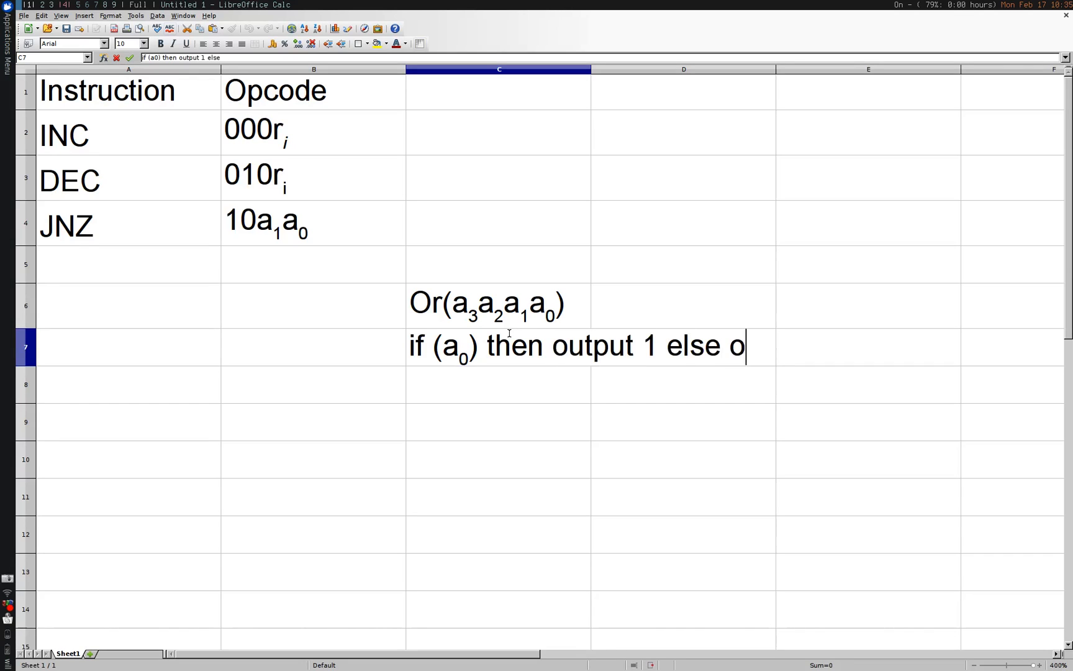
text(utput 0)
key(Return)
click(496, 371)
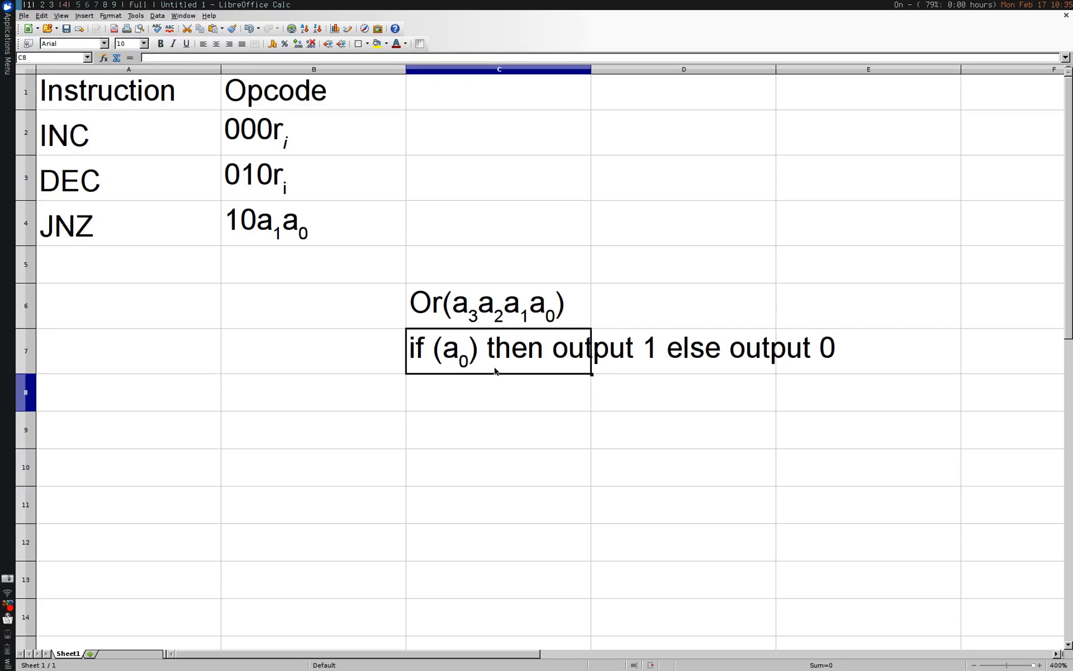
double_click(552, 348)
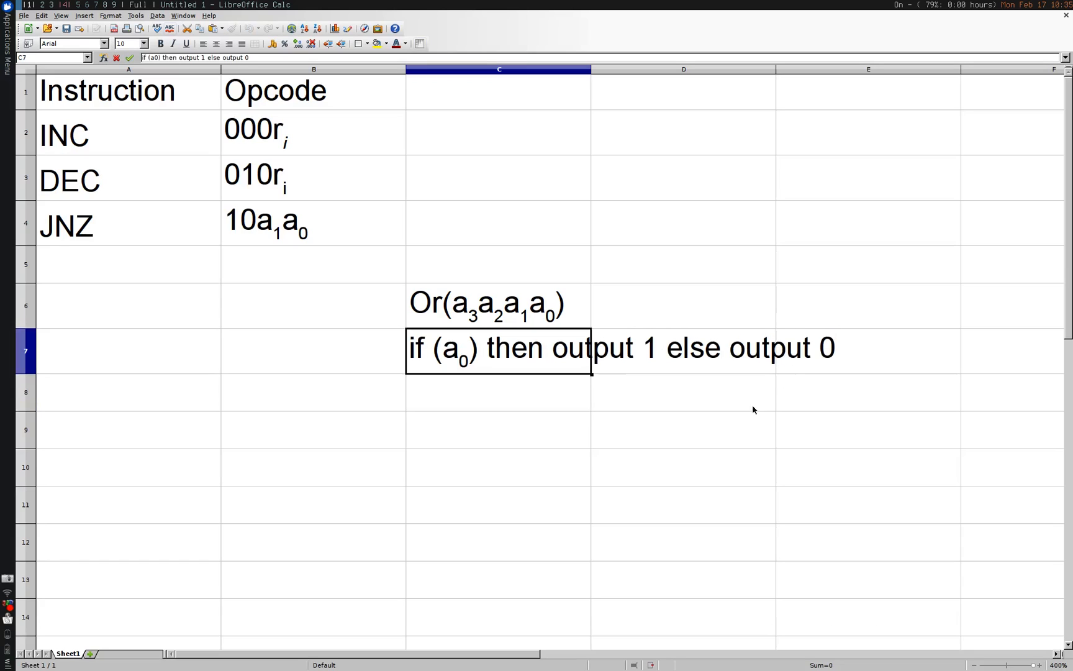
key(Escape)
- Try to enter "essentially outputs a0" in cell C8 with a subscript 0, and undo the last change
double_click(471, 391)
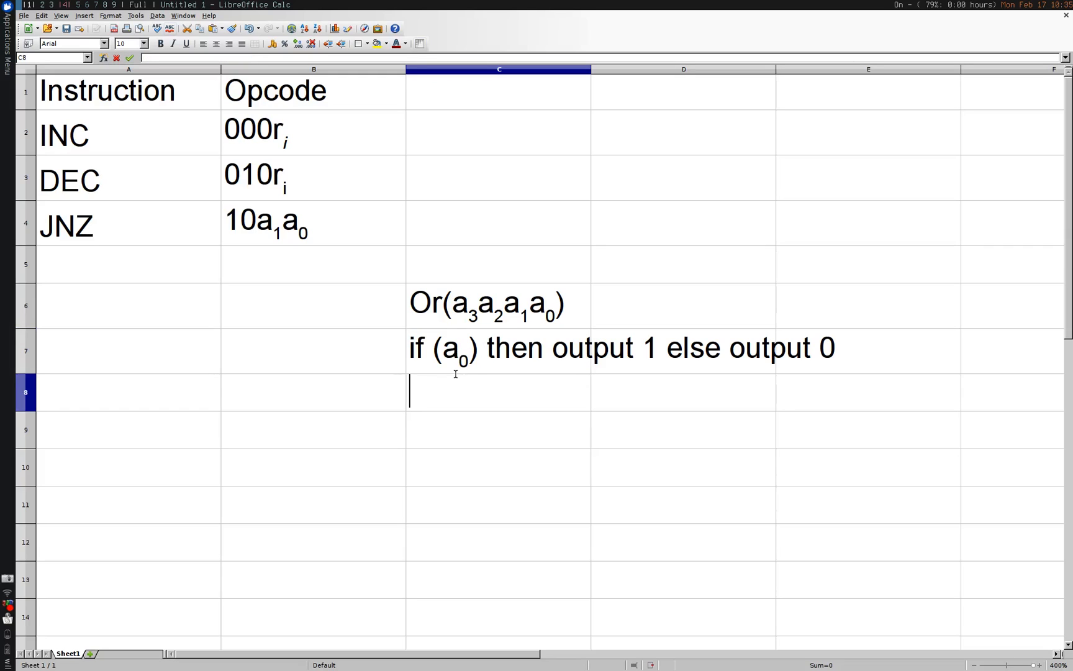
text(essentially o)
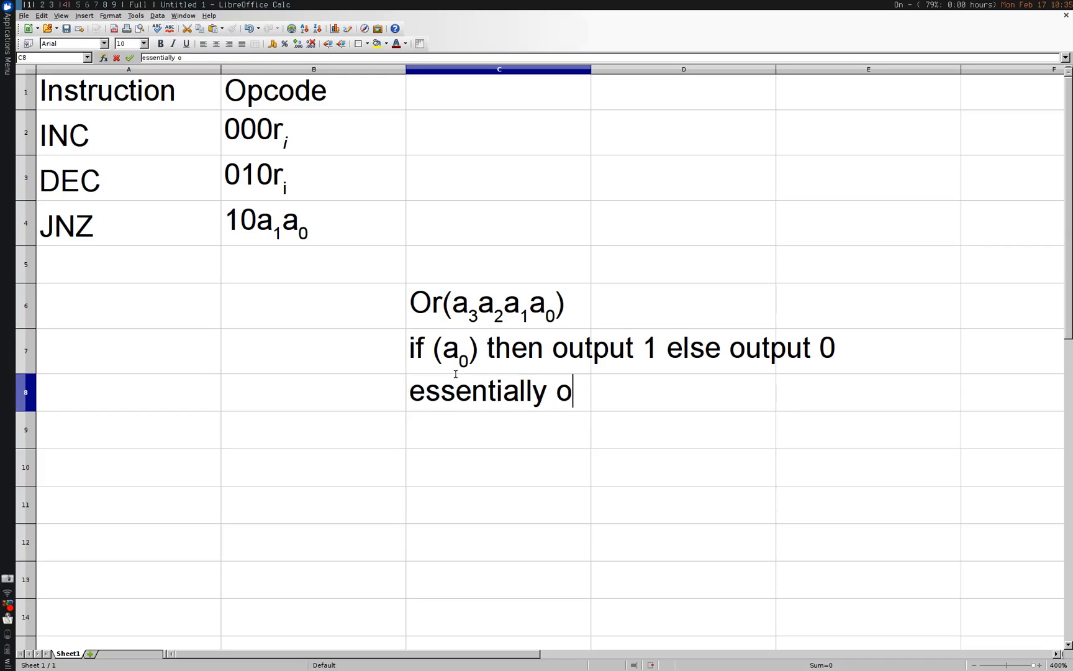
text(utputs )
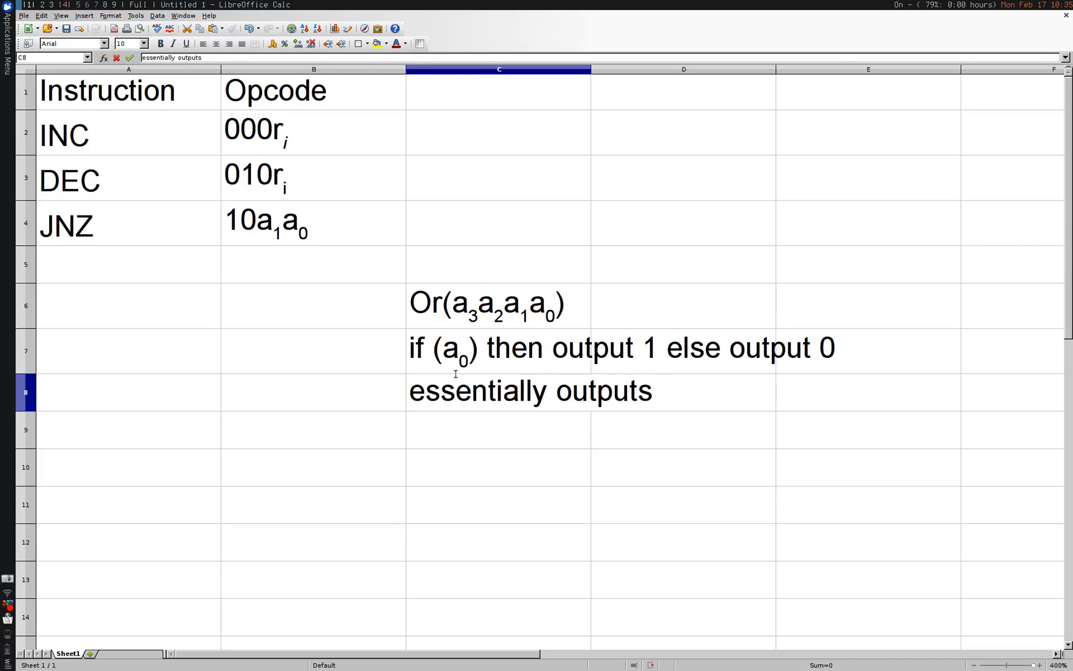
text(a)
key(ctrl+shift+b)
text(0)
key(Escape)
key(ctrl+z)
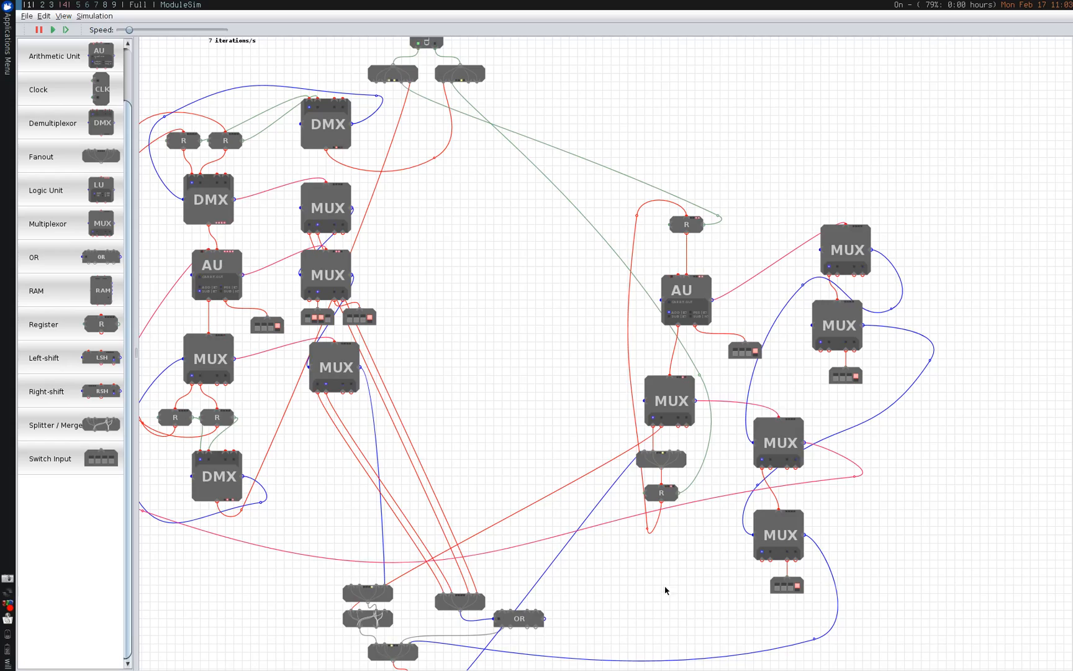
- In ModuleSim, shift the Multiplexor driving the select port of the Multiplexor under the right-hand Arithmetic Unit slightly up and to the right
drag(666, 590, 765, 383)
drag(709, 459, 685, 517)
drag(898, 492, 723, 524)
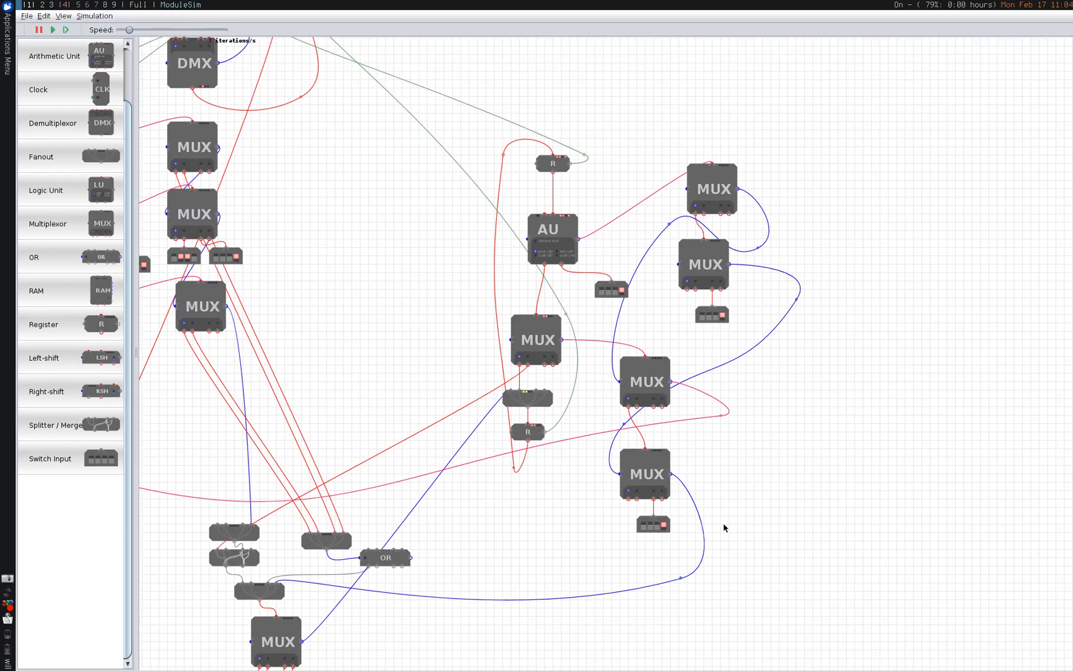
drag(724, 527, 723, 528)
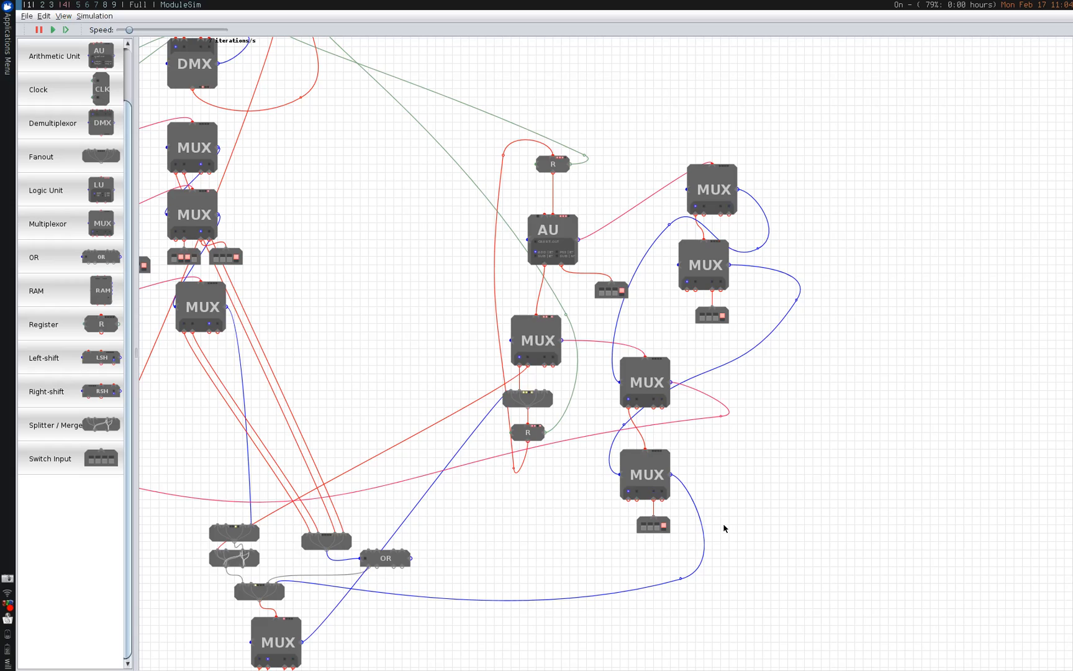
drag(723, 527, 773, 545)
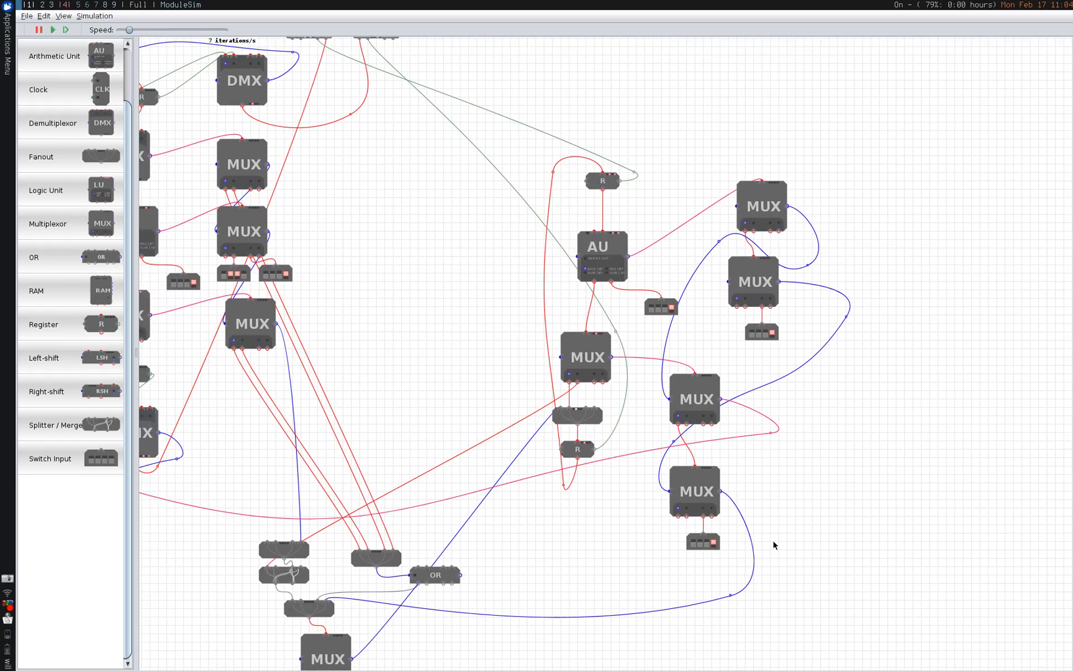
drag(773, 545, 774, 538)
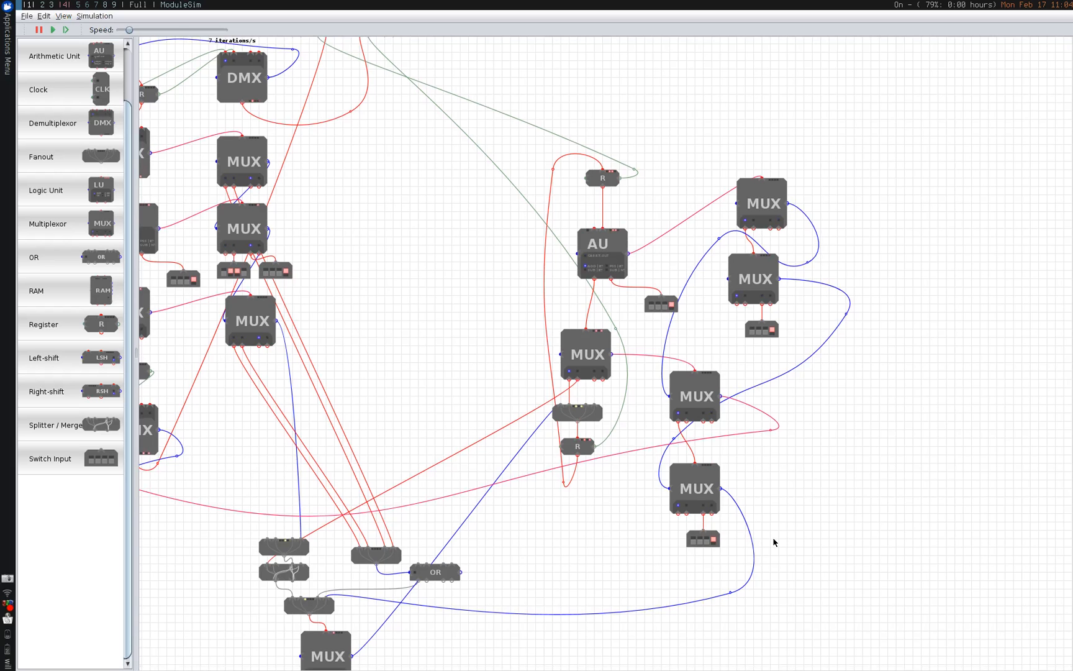
drag(773, 538, 772, 534)
drag(625, 442, 827, 441)
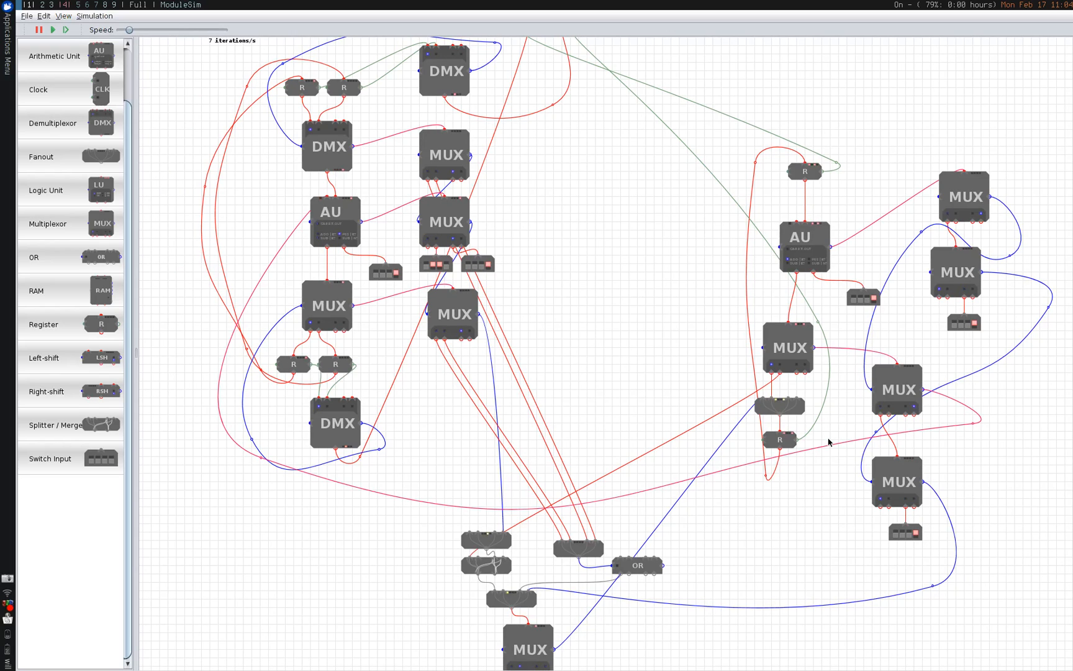
drag(828, 443, 823, 439)
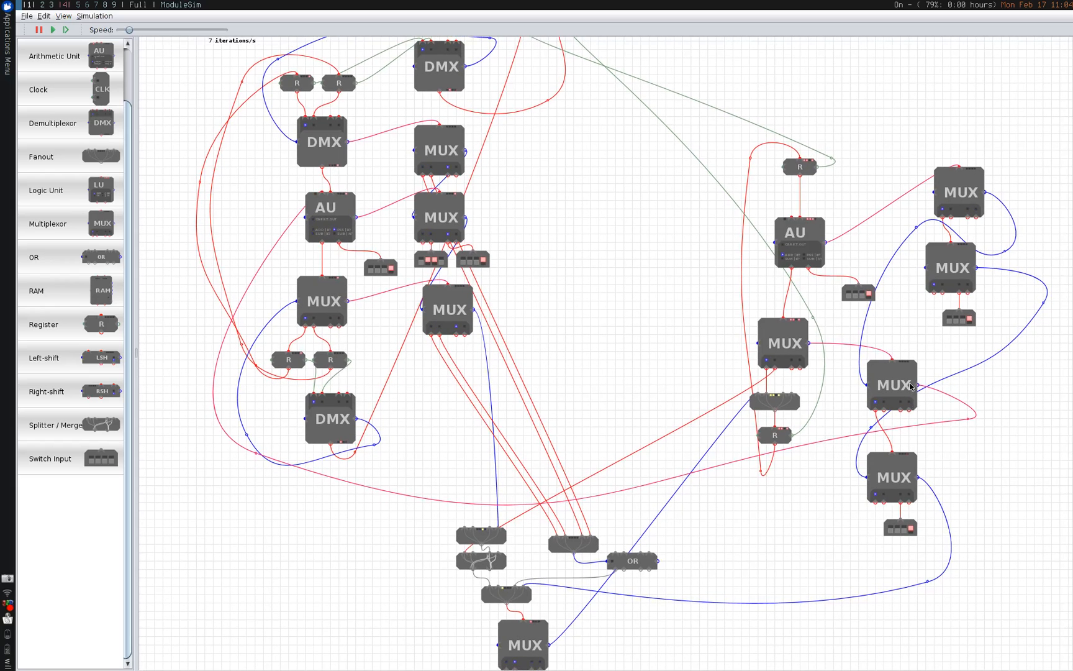
drag(890, 391, 912, 376)
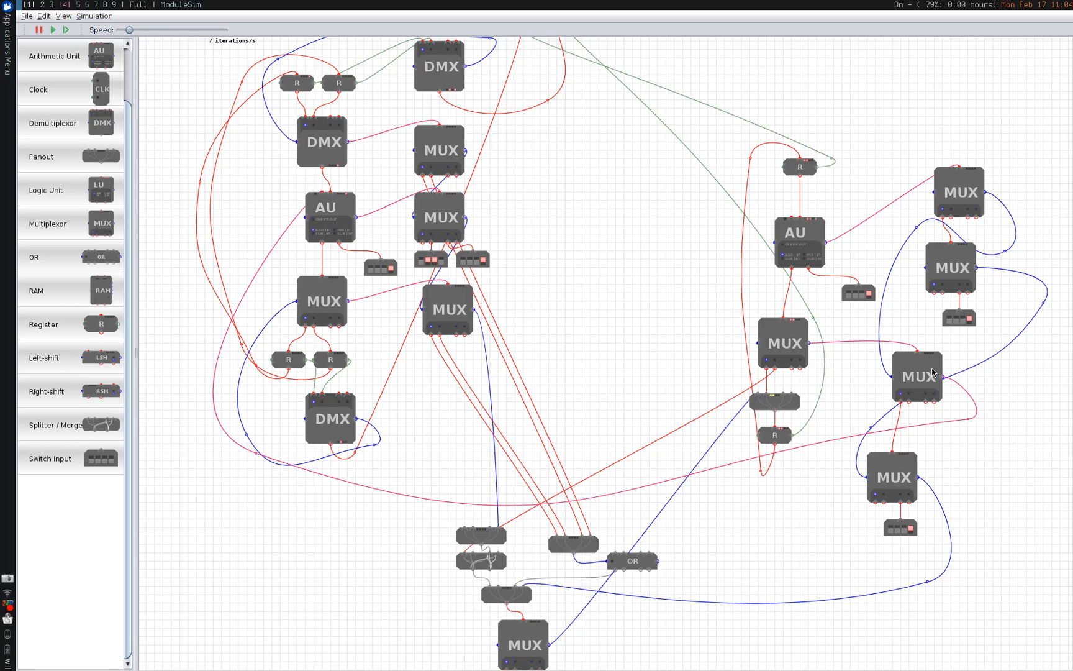
- Examine the four Switch Inputs feeding the lowest Multiplexor and the Multiplexors controlling the right-hand Arithmetic Unit's datapath
drag(634, 454, 656, 324)
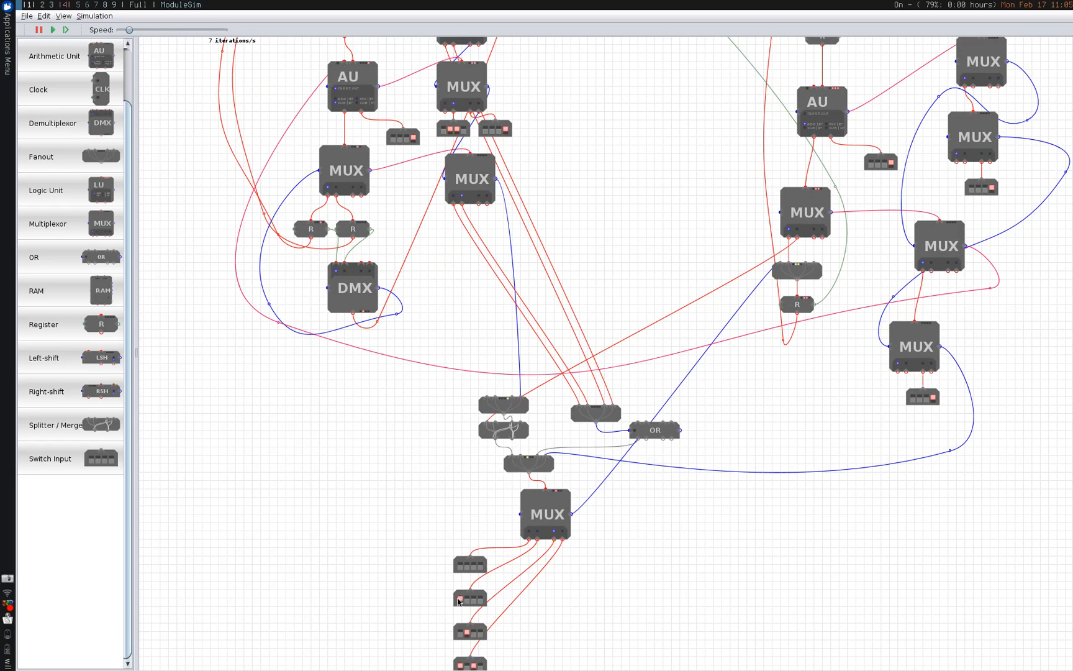
drag(457, 595, 437, 583)
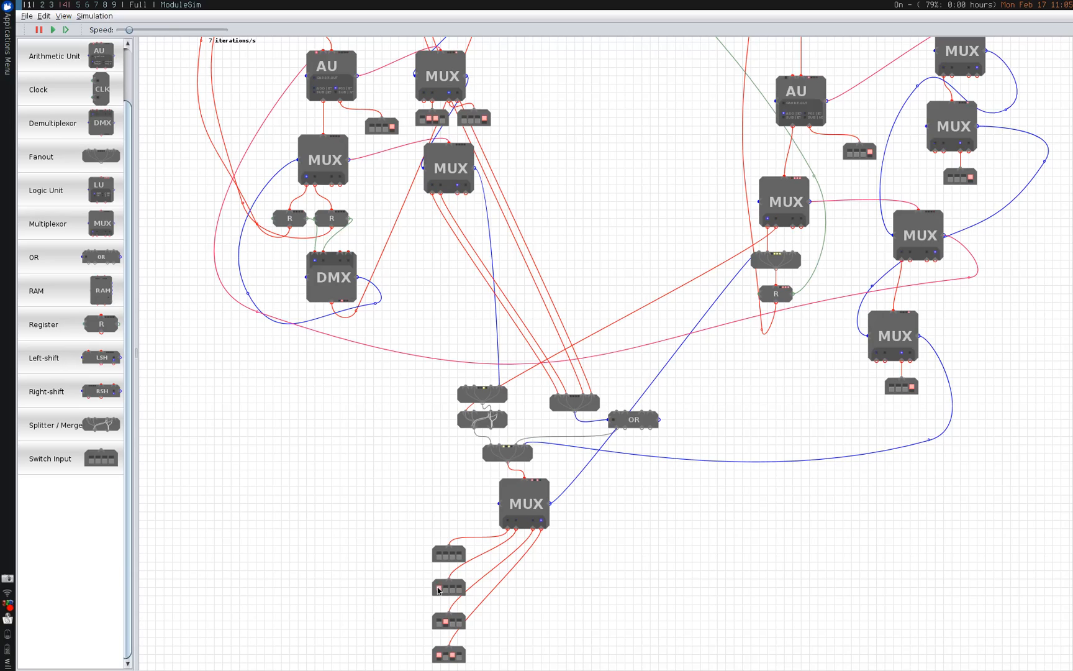
click(439, 588)
drag(632, 470, 561, 522)
drag(735, 385, 616, 430)
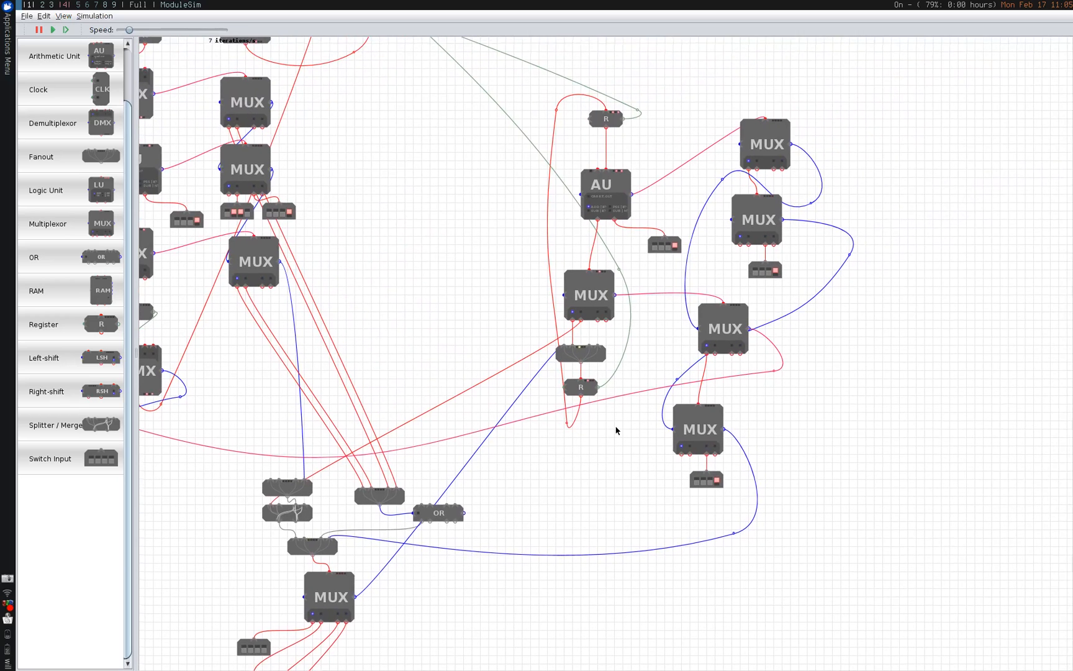
click(699, 426)
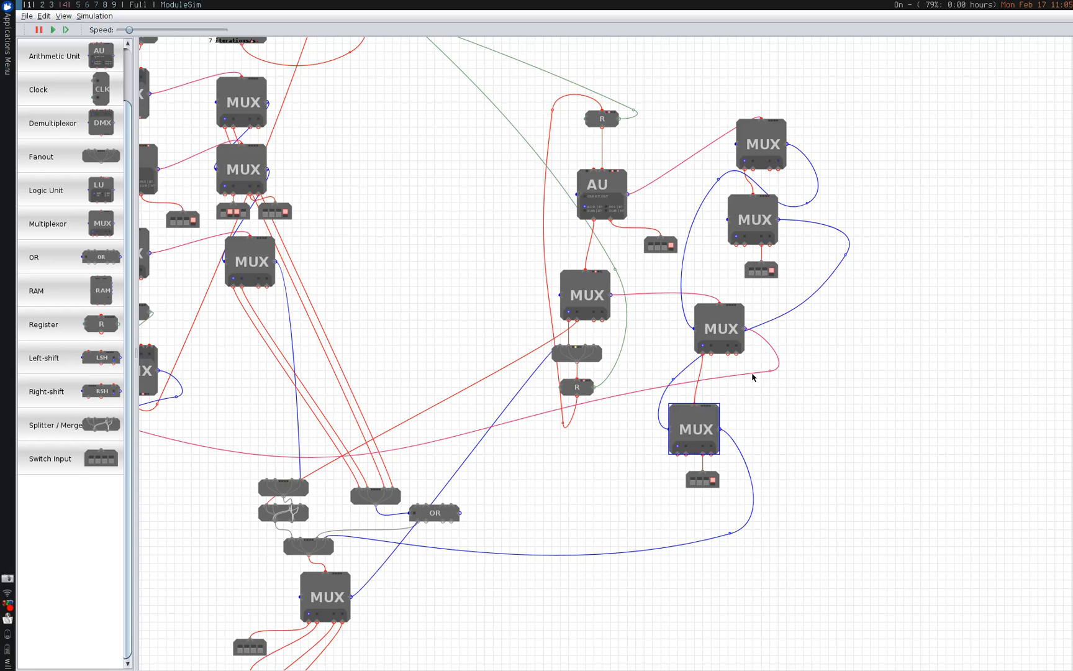
drag(757, 376, 721, 463)
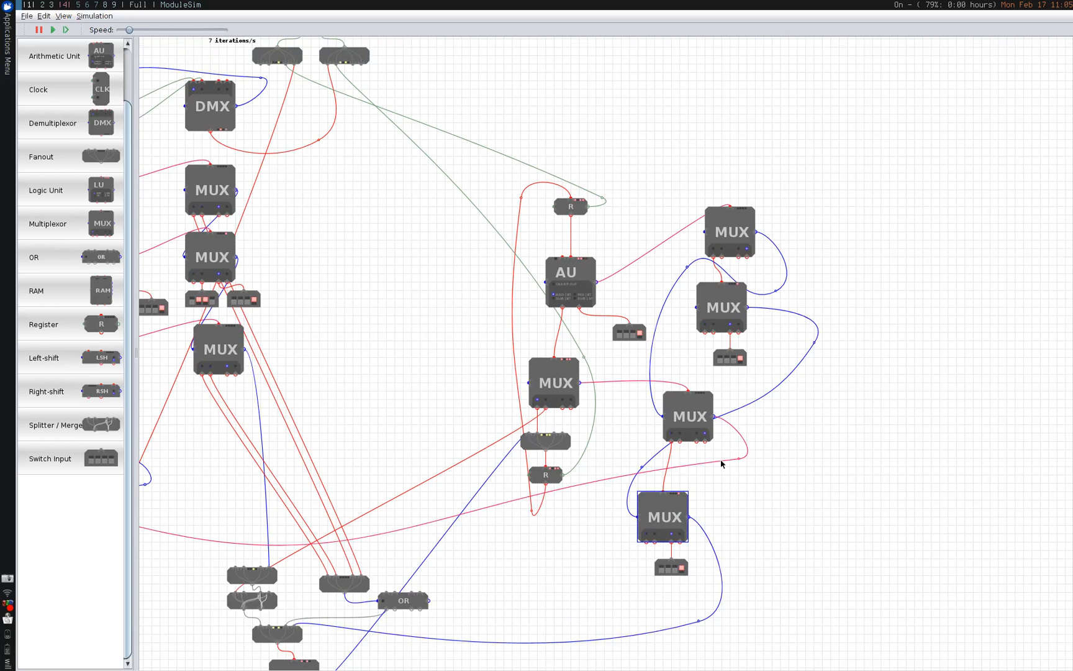
drag(721, 460, 720, 456)
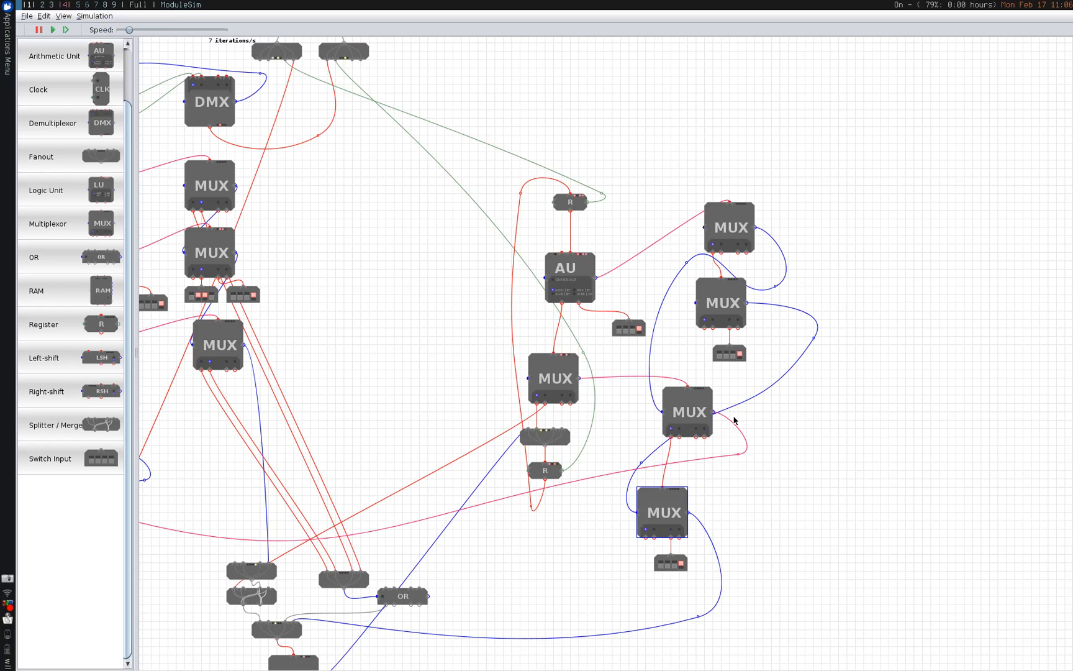
click(701, 304)
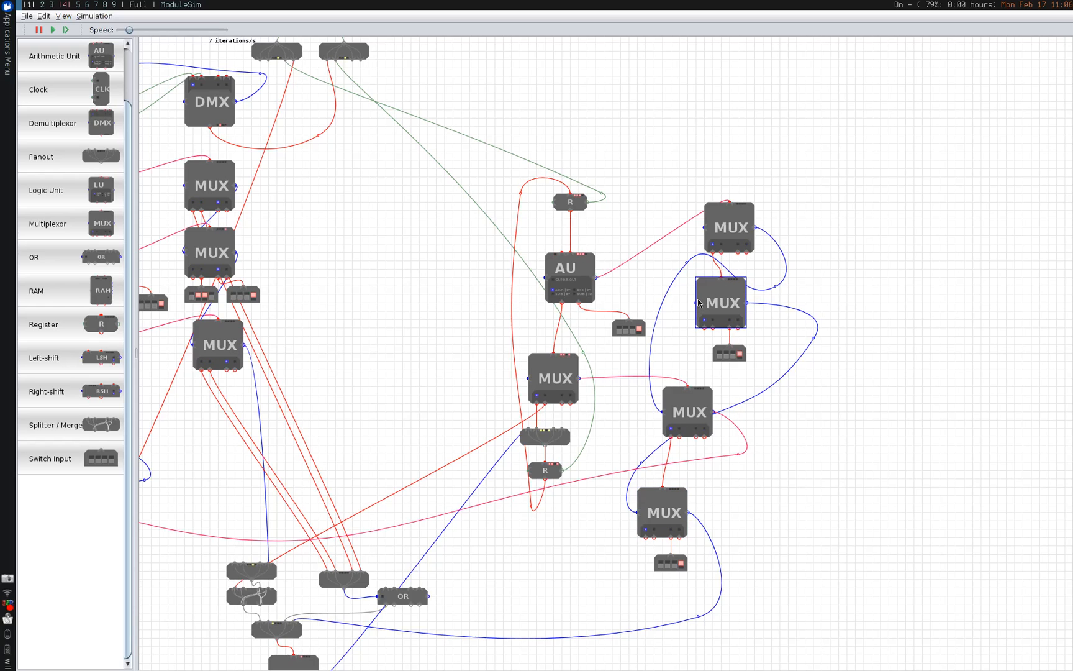
scroll(686, 339, down, 1)
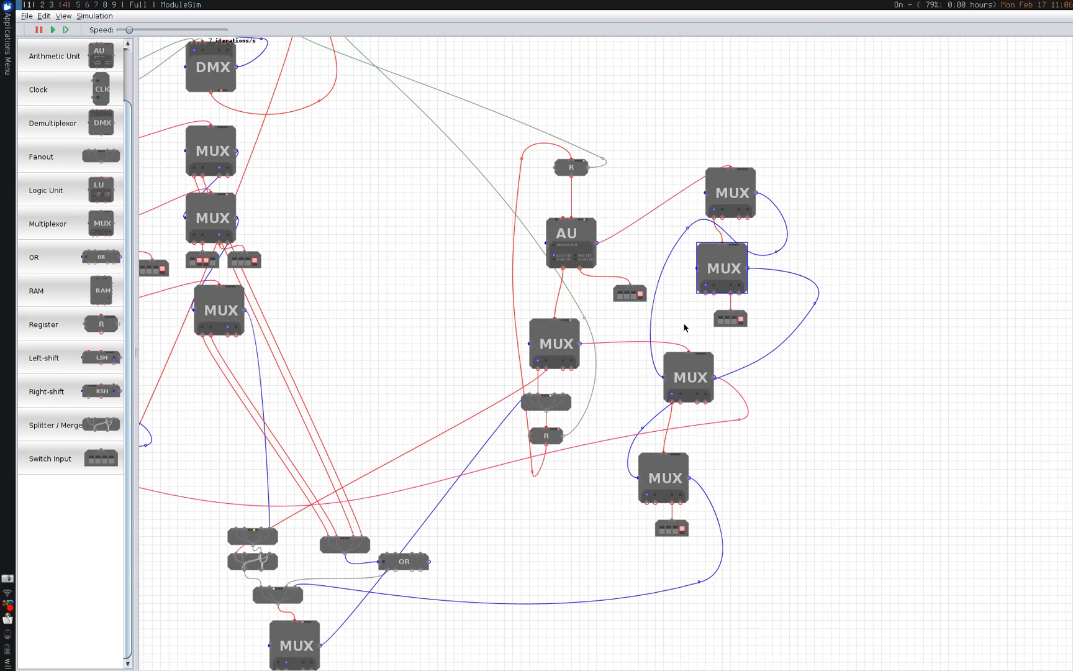
- Arrange the two Multiplexors fed by Switch Inputs side by side below the Multiplexors that control the right-hand Arithmetic Unit's datapath
drag(708, 312, 723, 287)
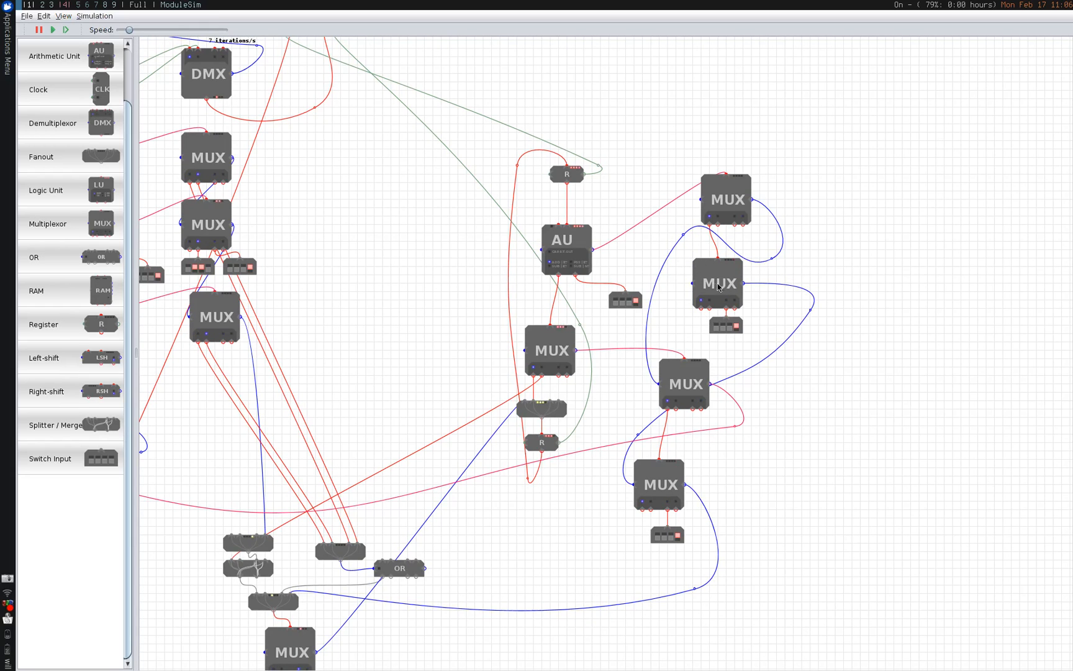
drag(719, 287, 687, 491)
drag(618, 475, 644, 483)
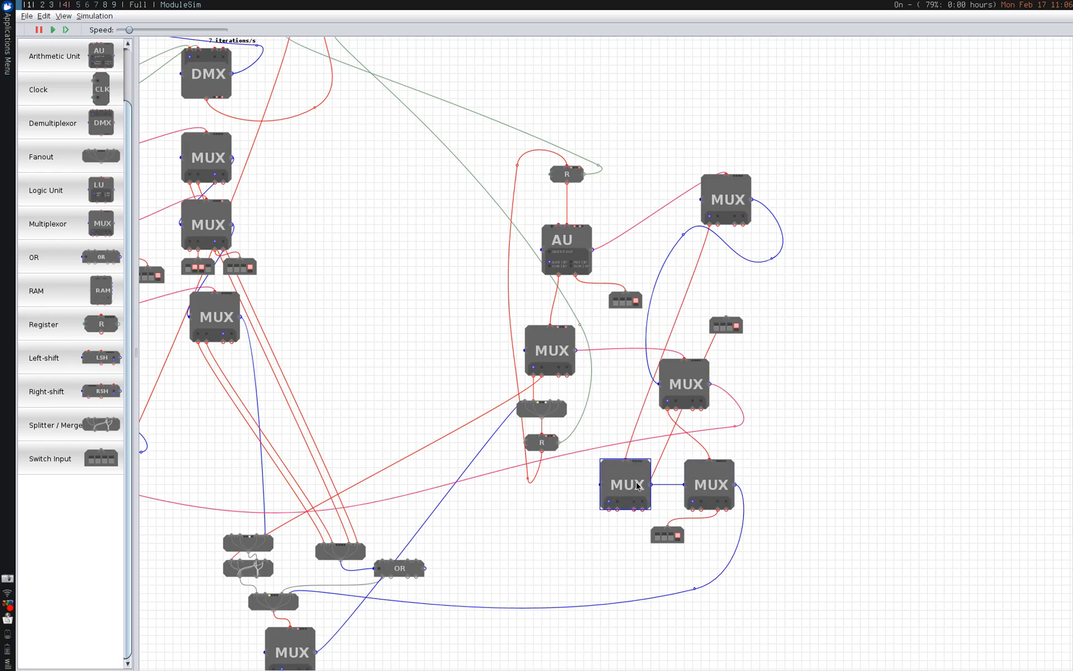
drag(693, 399, 732, 422)
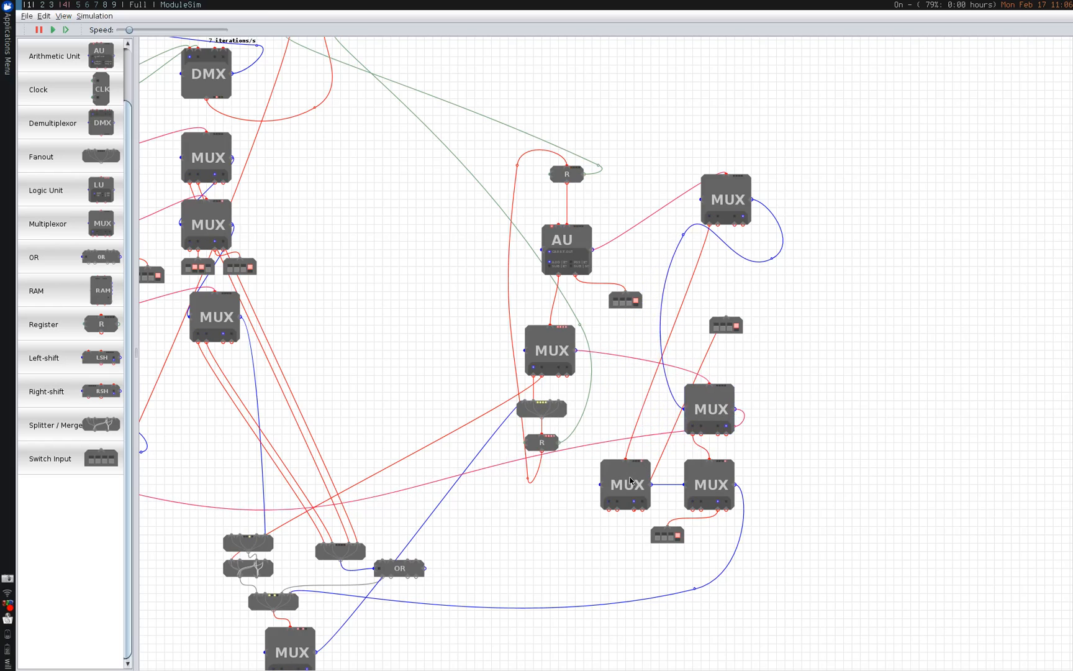
mouse_move(714, 491)
mouse_down()
mouse_move(755, 490)
mouse_move(731, 491)
mouse_up()
drag(629, 481, 662, 486)
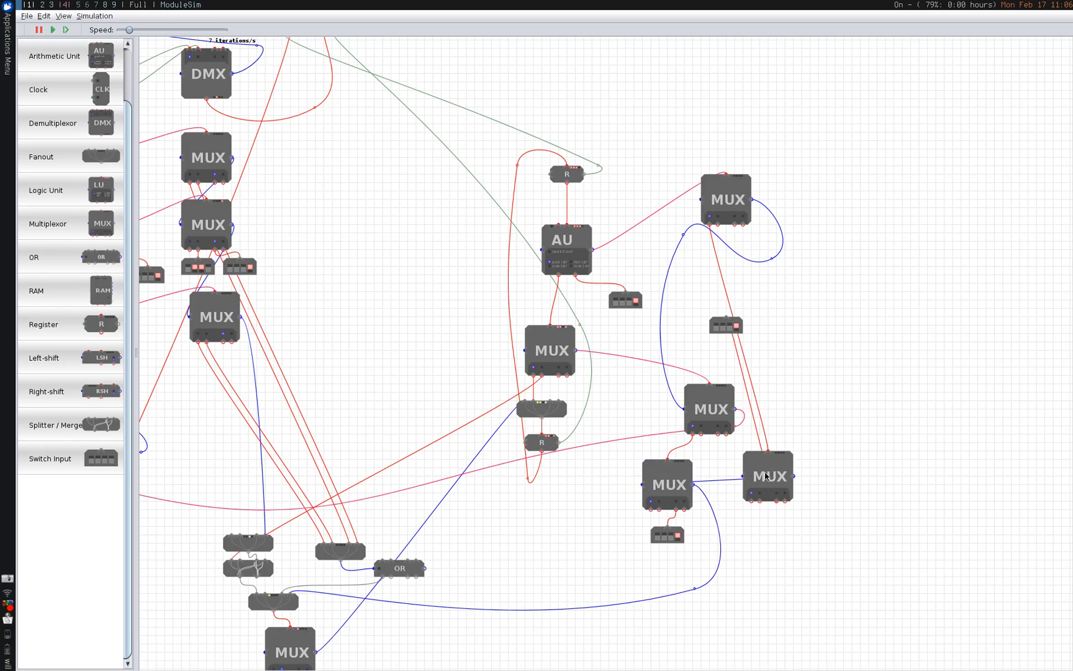
drag(767, 476, 758, 483)
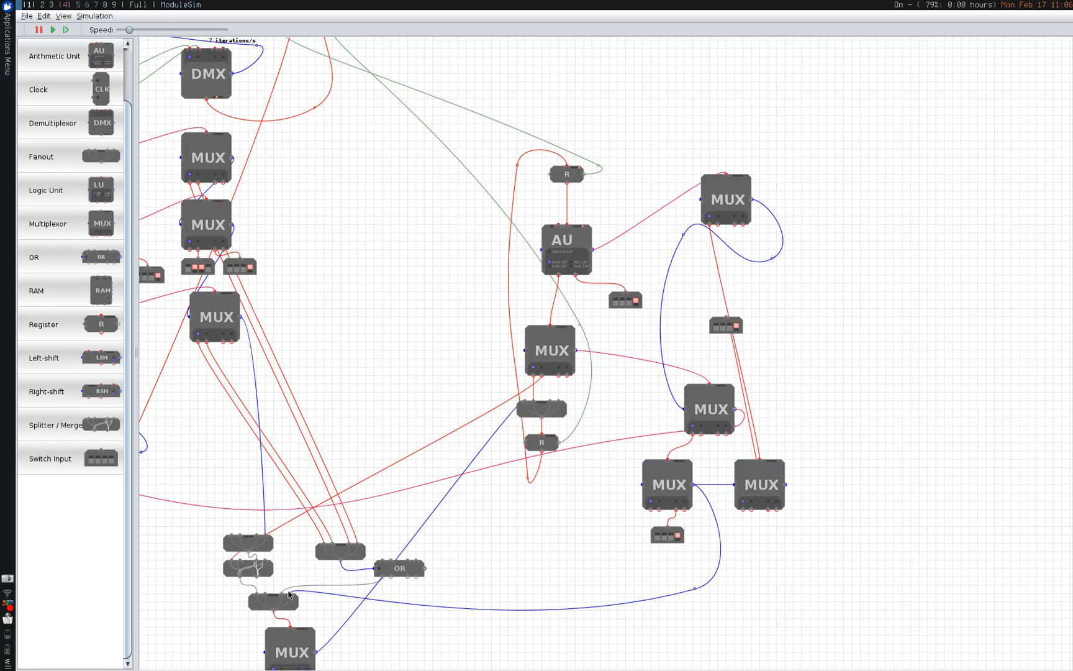
- Link the lower Fanout to the outer Multiplexor of the lower pair, and place the two upper Multiplexors above that pair
drag(290, 593, 693, 484)
drag(709, 409, 683, 419)
drag(719, 182, 766, 392)
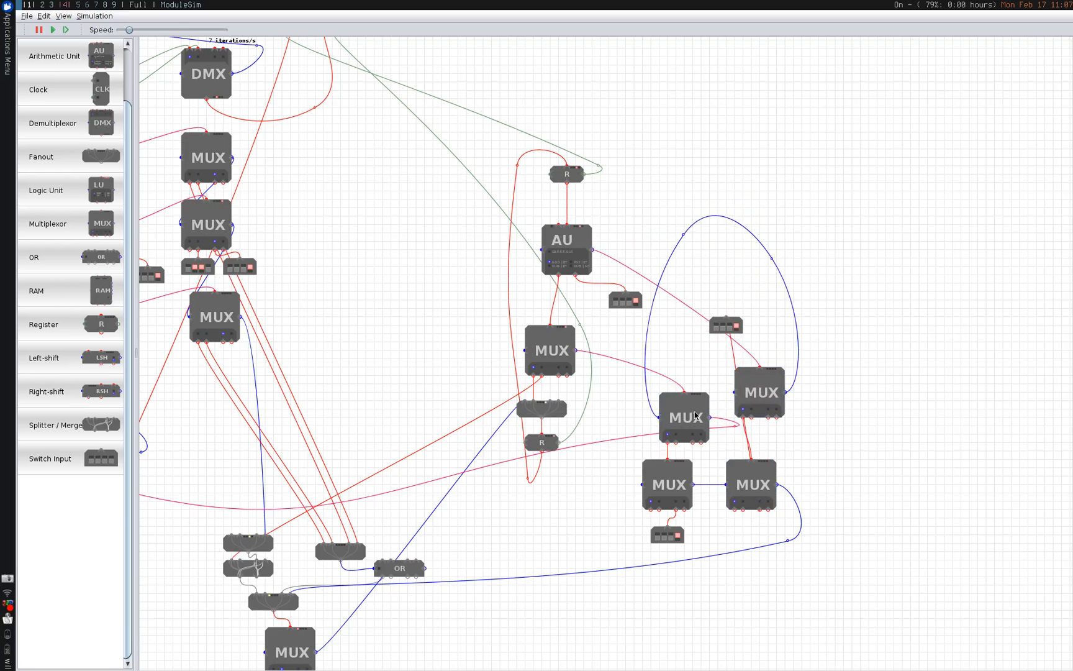
drag(679, 402, 662, 385)
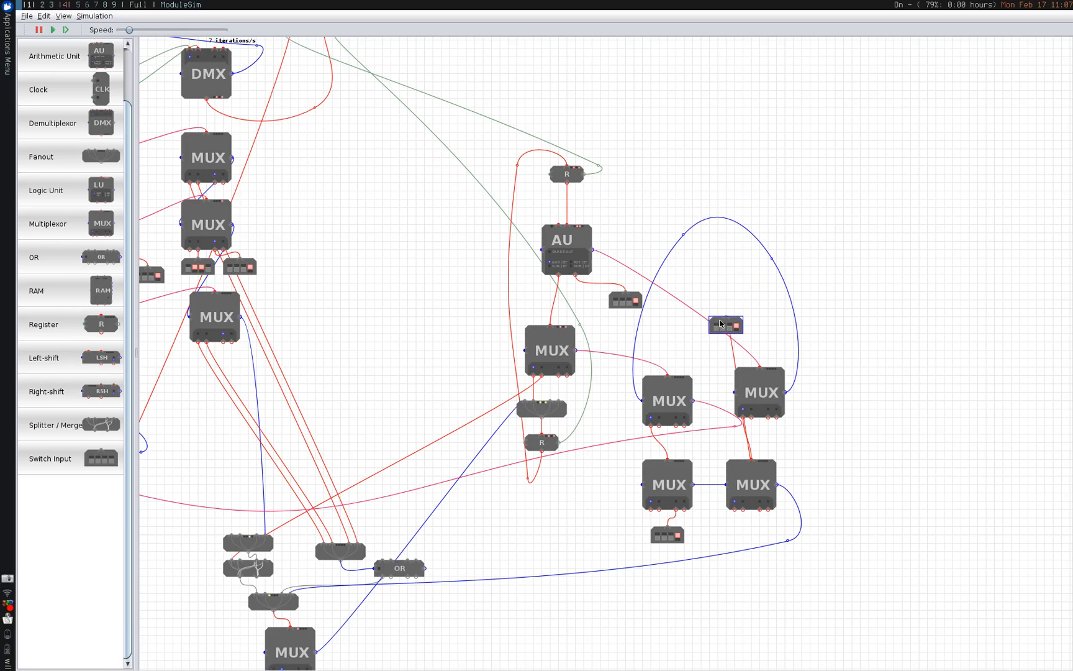
- Place the two Switch Inputs directly beneath their Multiplexors in the lower pair and line up the upper pair
drag(722, 321, 753, 544)
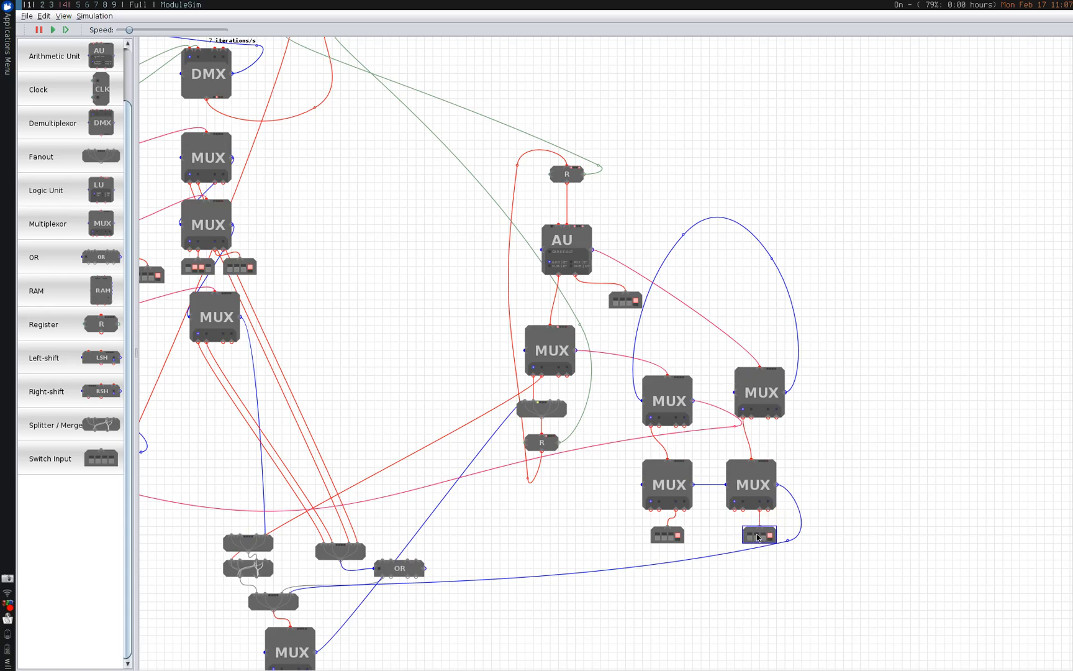
click(659, 533)
drag(714, 402, 750, 479)
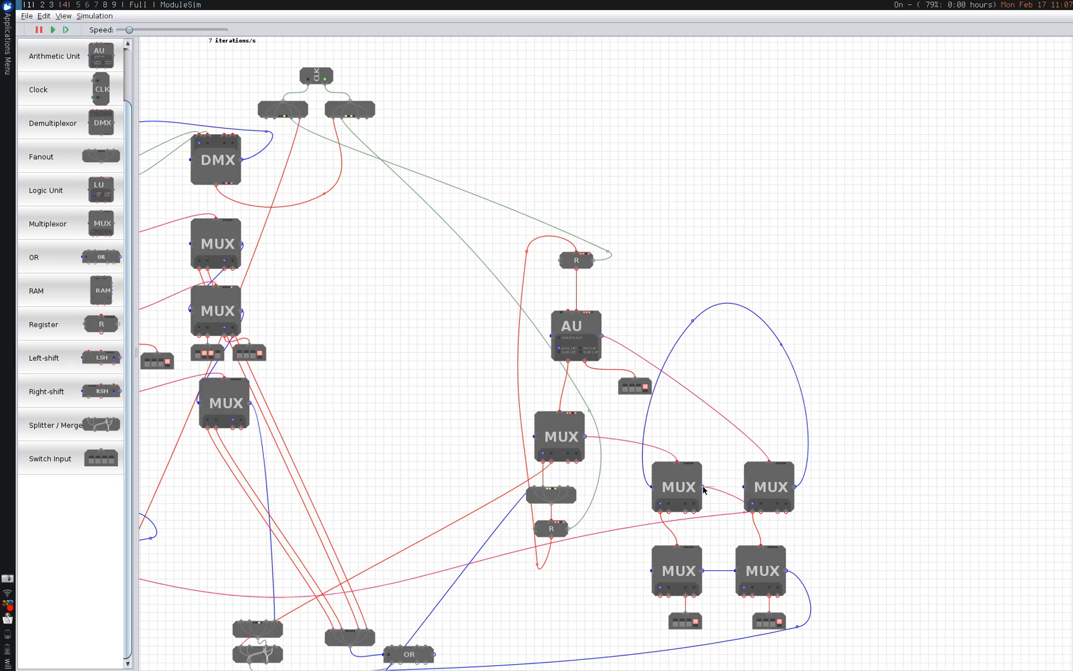
- Chain the select ports of the upper two Multiplexors and reroute the left-hand Arithmetic Unit's control link to the outer one
drag(704, 490, 744, 487)
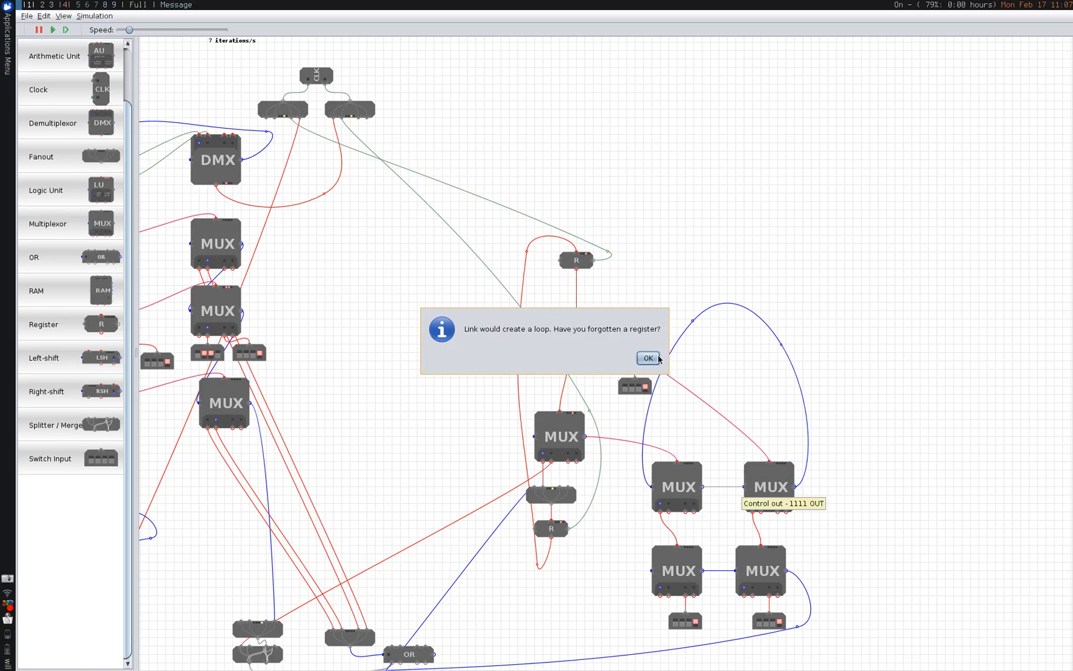
click(647, 358)
scroll(646, 440, down, 2)
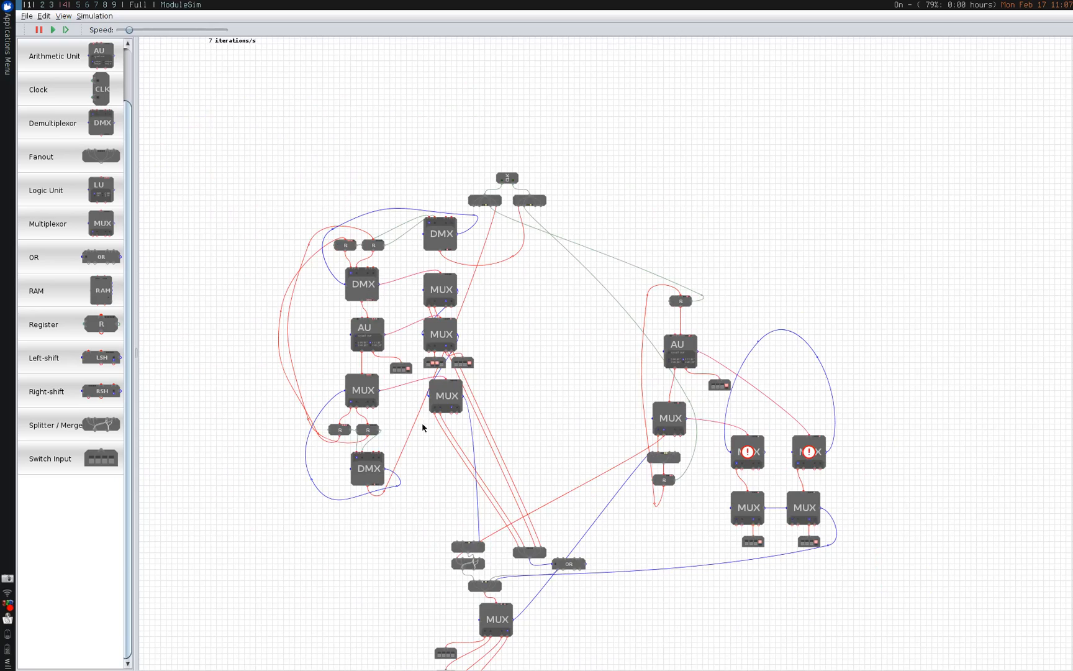
drag(354, 321, 708, 440)
scroll(825, 466, up, 2)
scroll(814, 462, up, 1)
scroll(724, 448, down, 1)
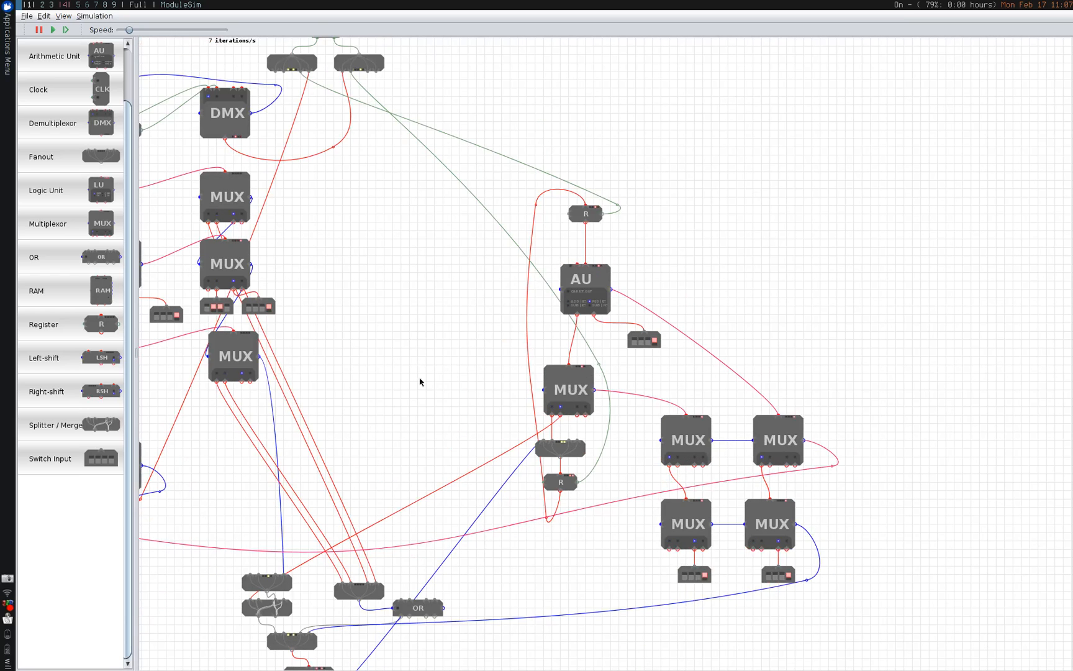
drag(420, 381, 759, 376)
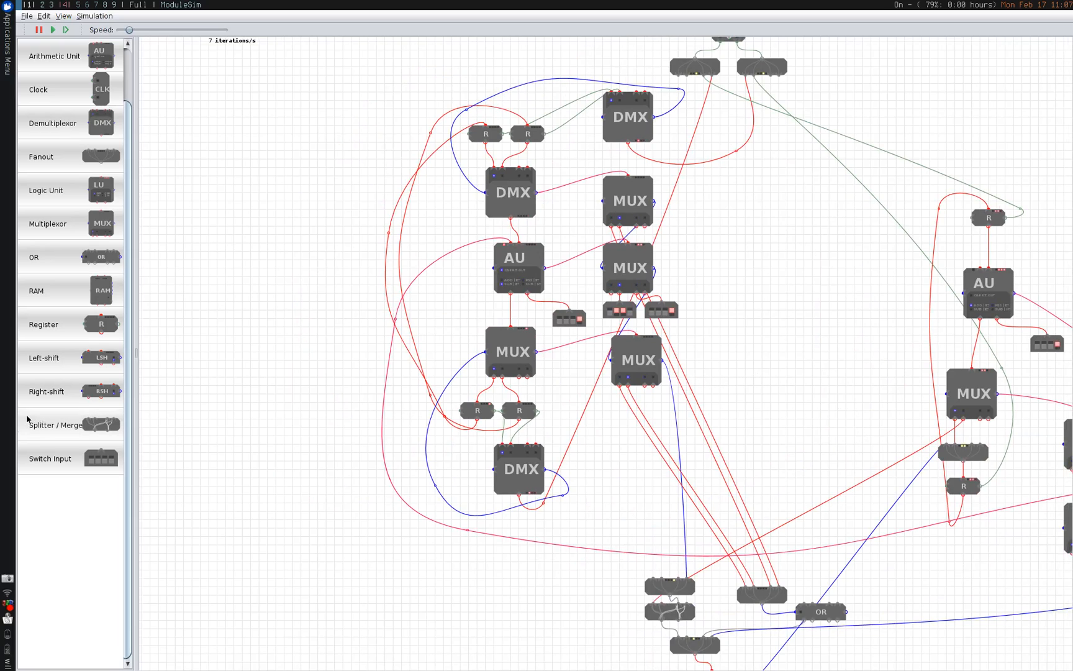
drag(49, 458, 639, 410)
click(638, 402)
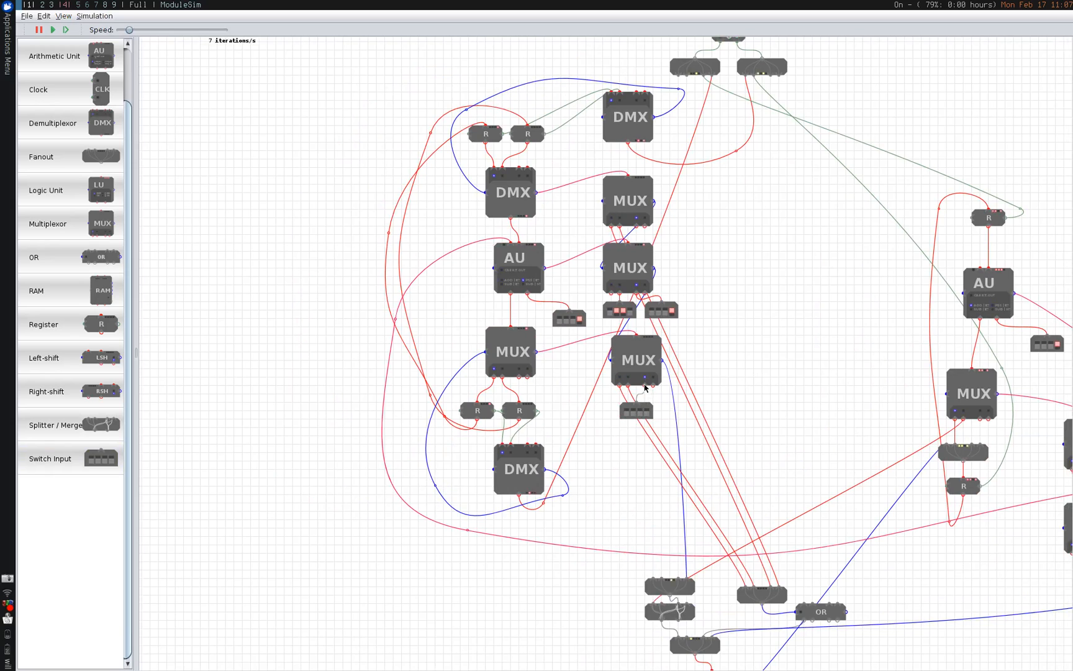
click(645, 385)
click(647, 413)
key(ctrl+v)
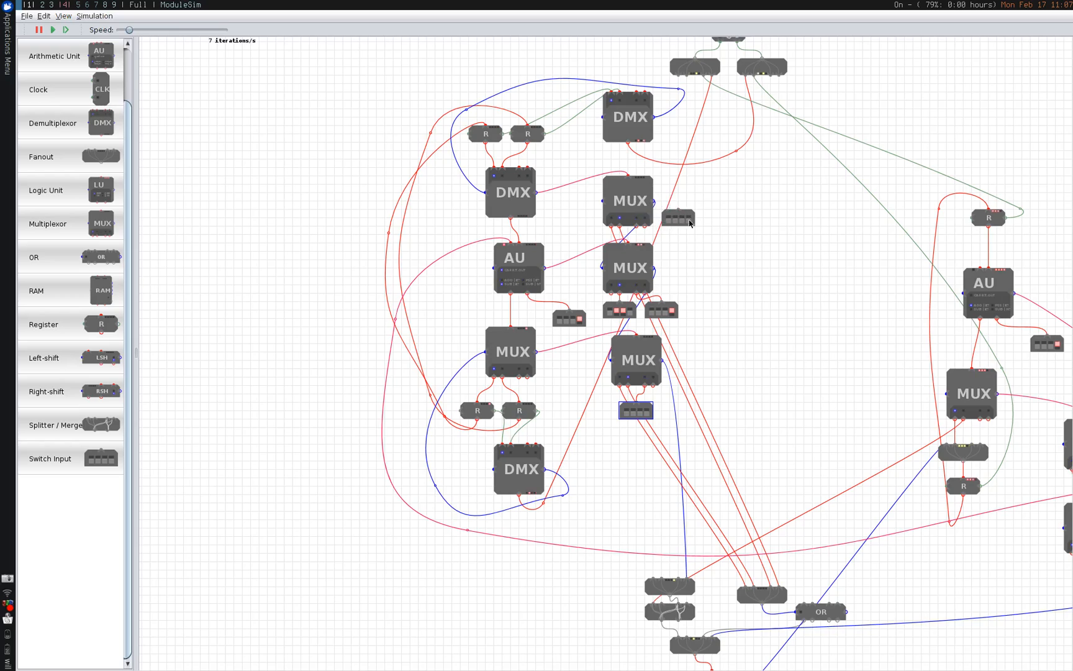
click(698, 224)
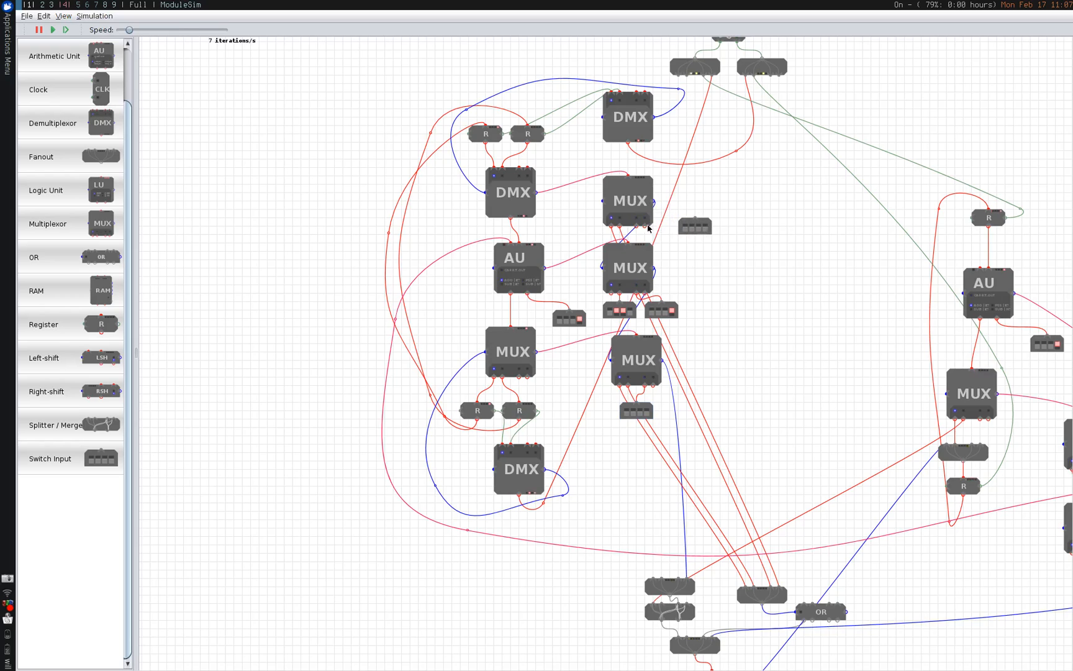
click(701, 229)
key(Delete)
click(646, 411)
key(Delete)
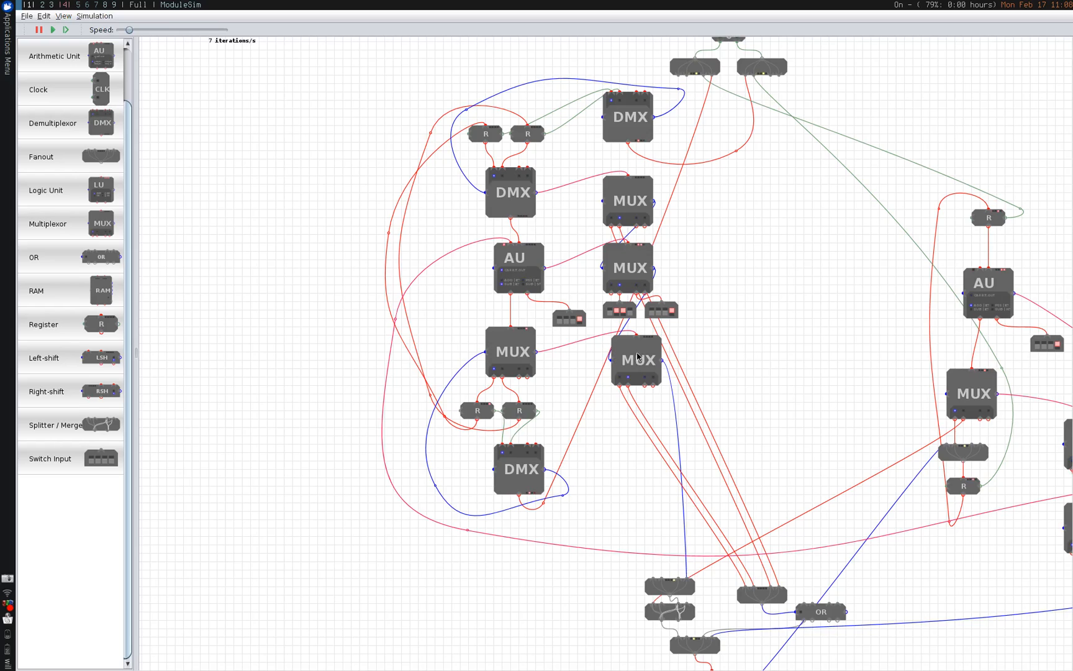
- Move the Multiplexor that controls the left-hand datapath's lower Multiplexor slightly down
drag(639, 358, 639, 374)
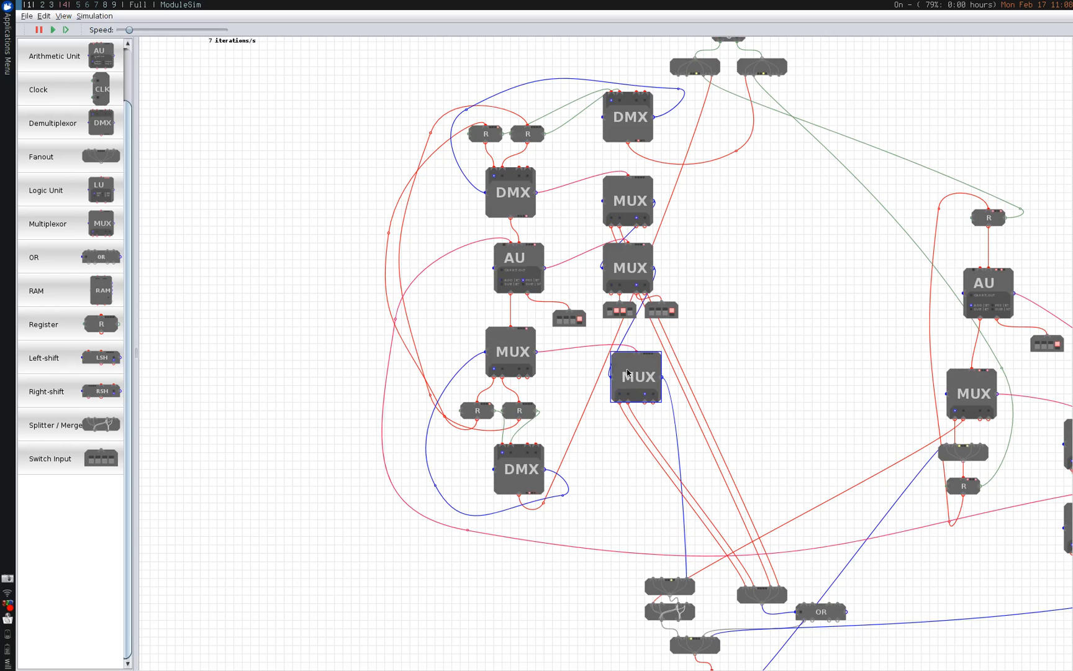
drag(587, 319, 585, 348)
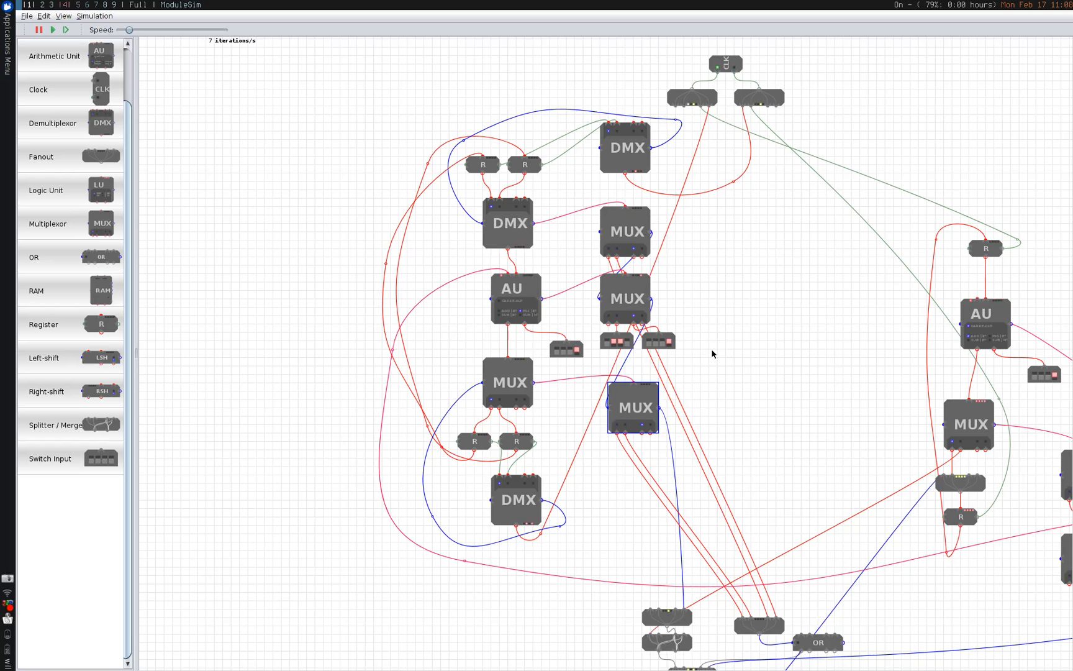
scroll(860, 422, right, 5)
scroll(860, 422, down, 1)
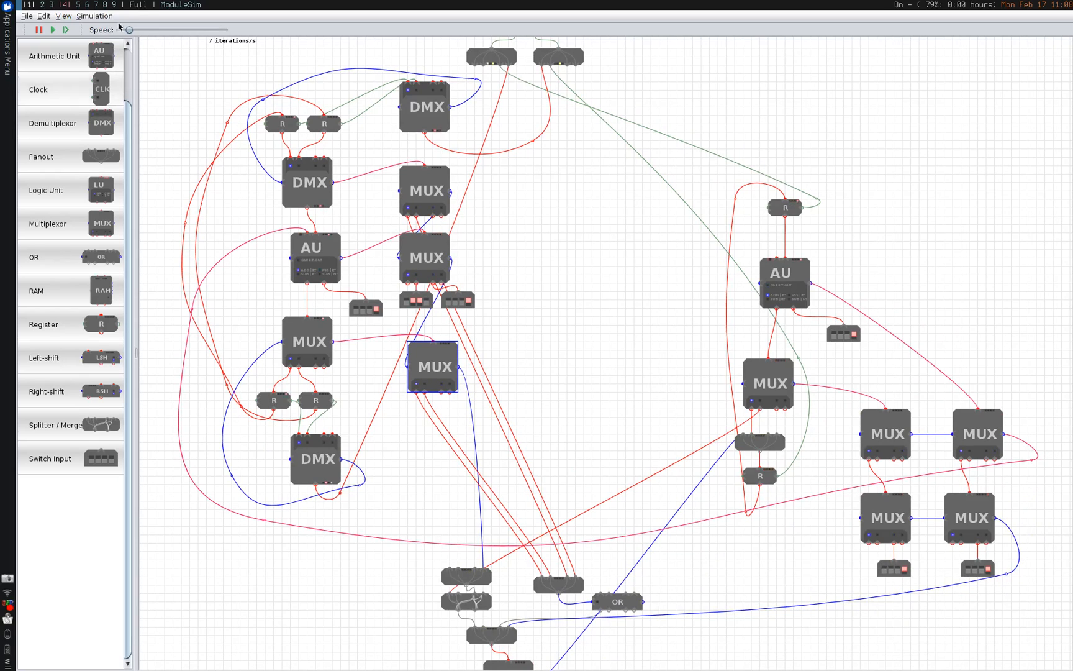
- Pause the simulation and set its speed to just above the minimum
drag(130, 30, 51, 26)
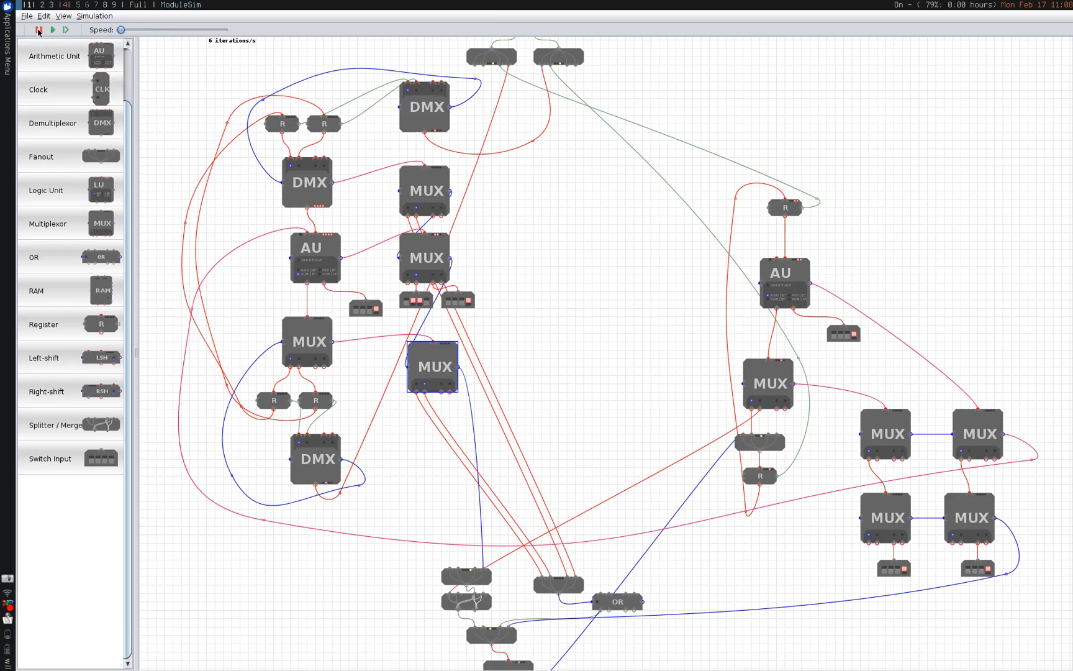
click(39, 30)
drag(122, 28, 130, 31)
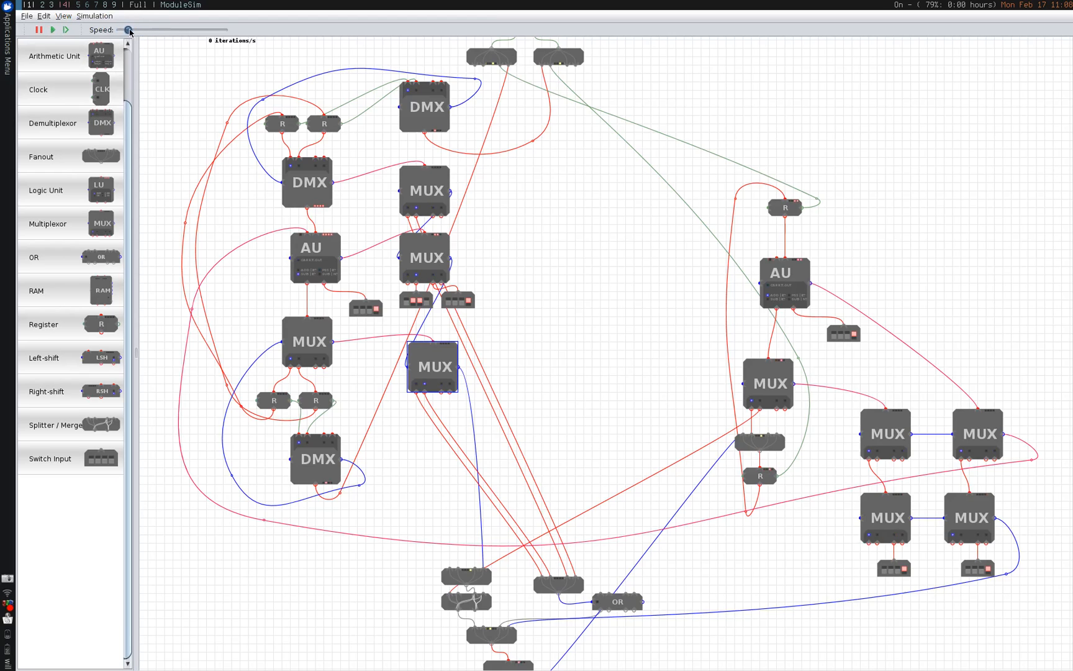
- Advance the paused simulation by six single steps
click(66, 30)
click(67, 30)
click(67, 30)
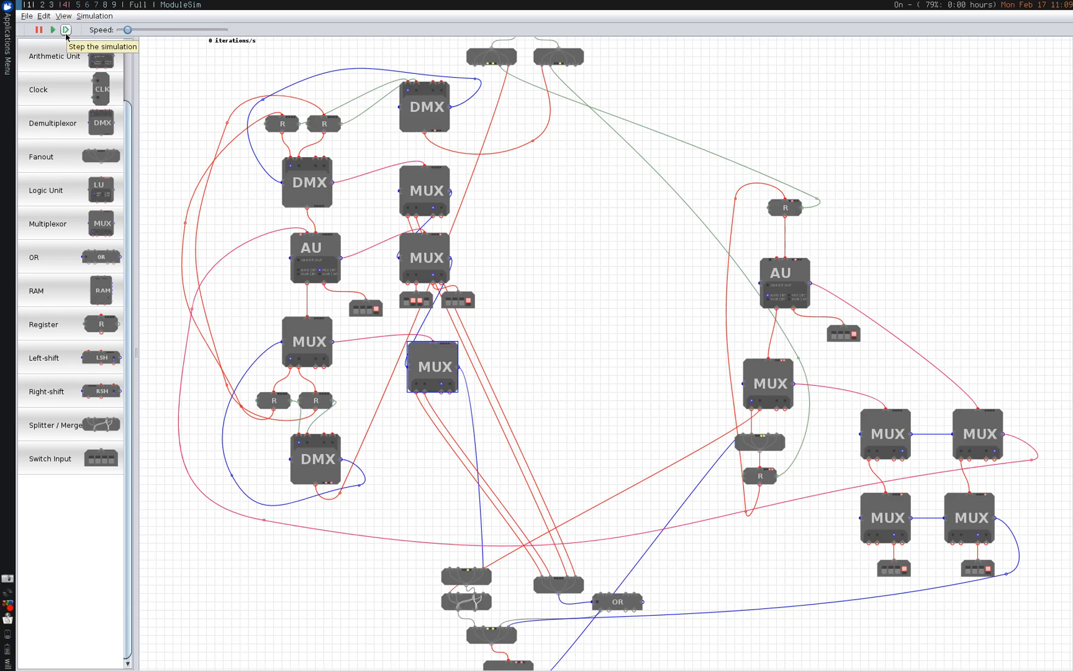
click(66, 30)
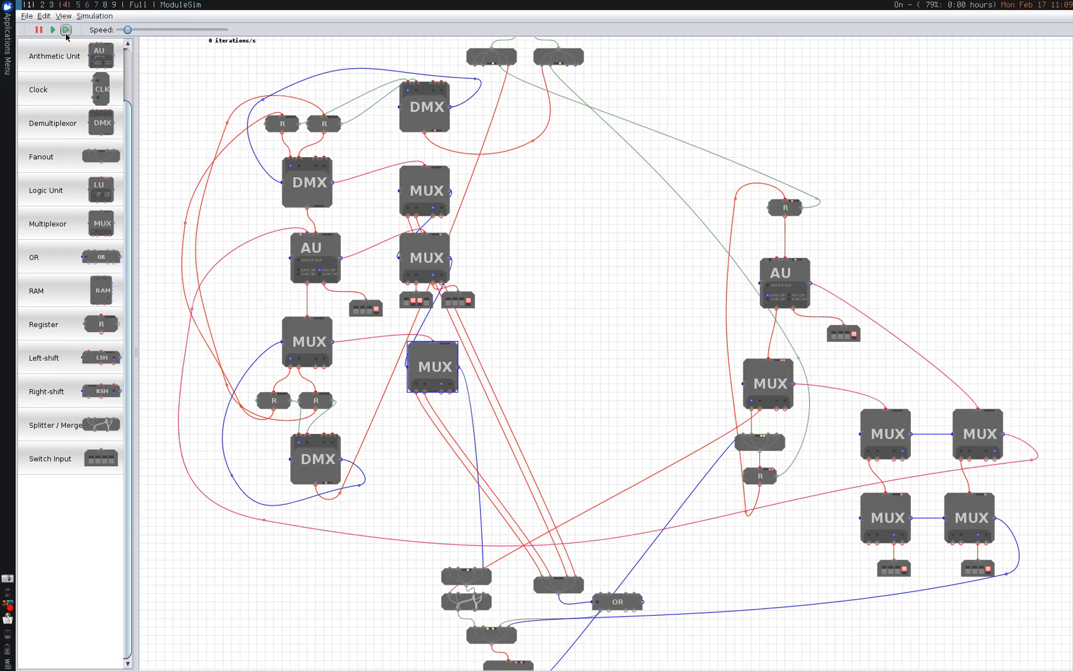
click(66, 30)
click(66, 30)
- Examine the opcode Switch Inputs, both datapaths and the output values of the Fanout above the lowest Multiplexor
scroll(328, 199, down, 4)
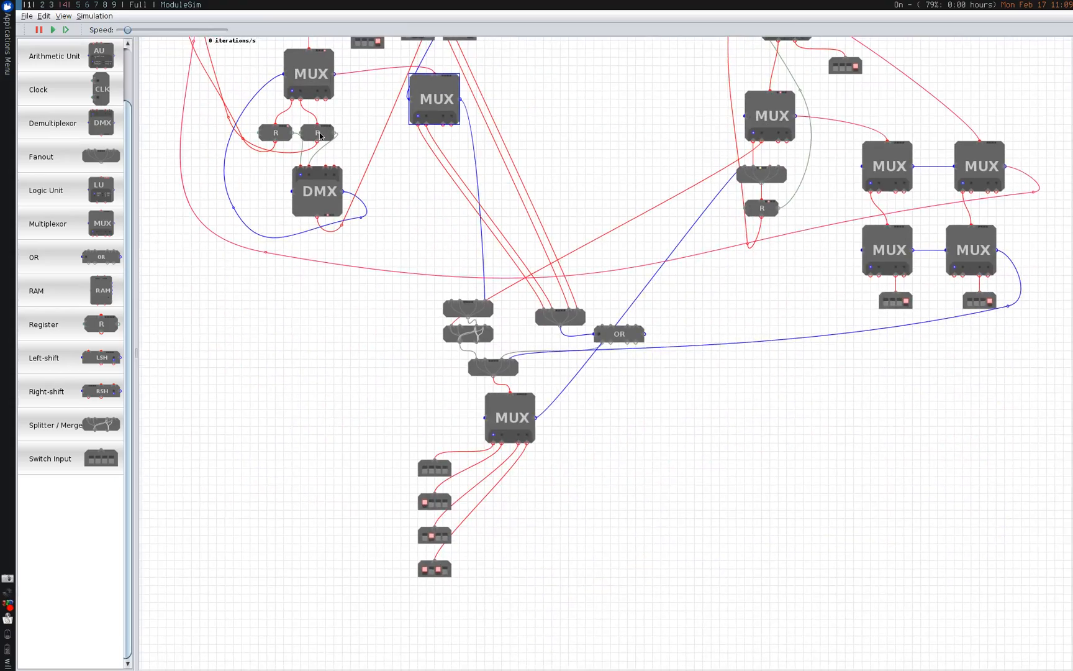
drag(327, 180, 351, 246)
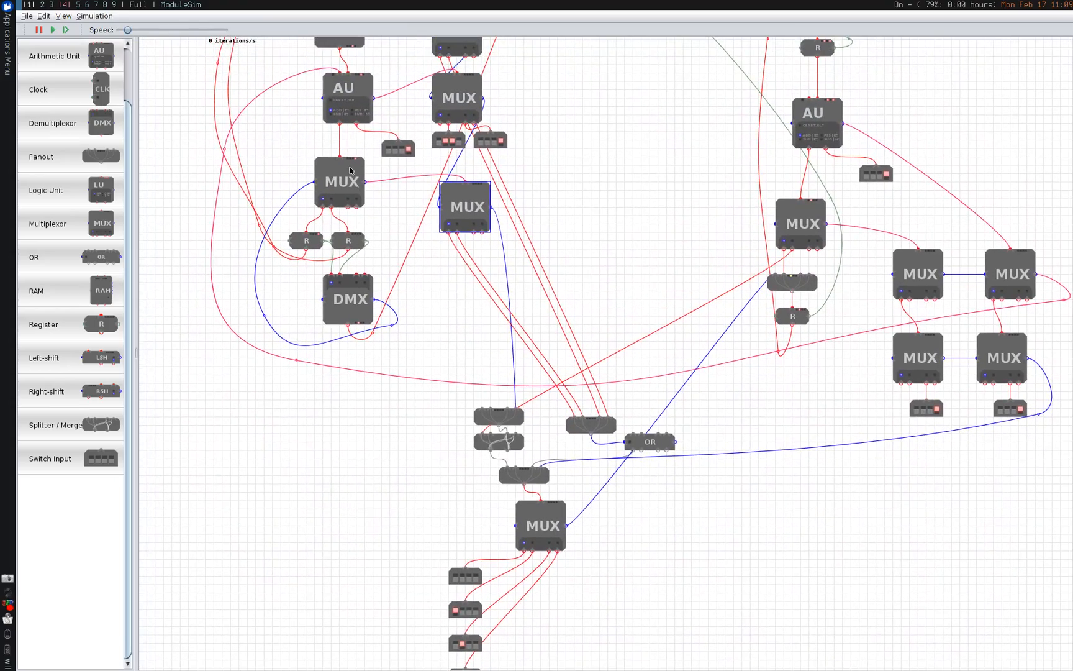
drag(352, 139, 375, 300)
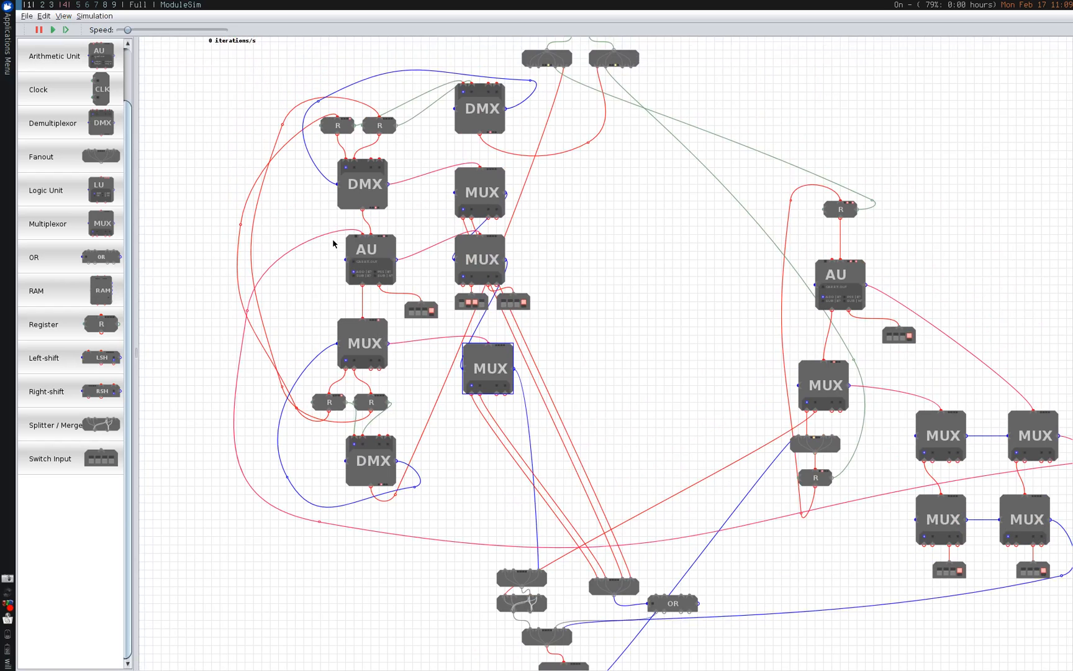
drag(321, 221, 321, 232)
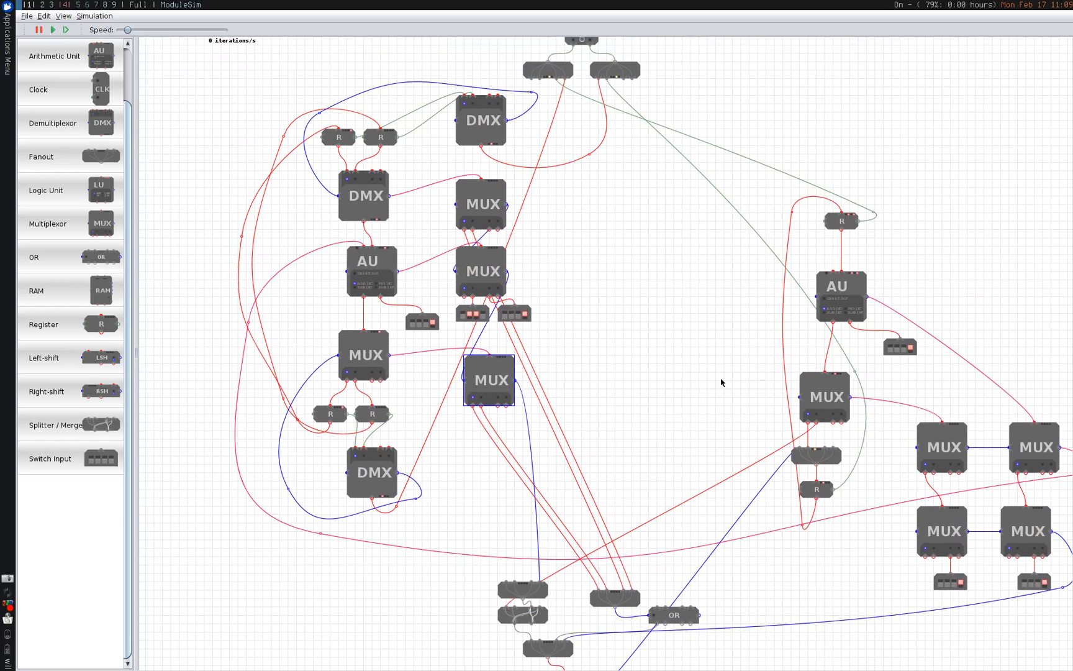
drag(723, 397, 629, 280)
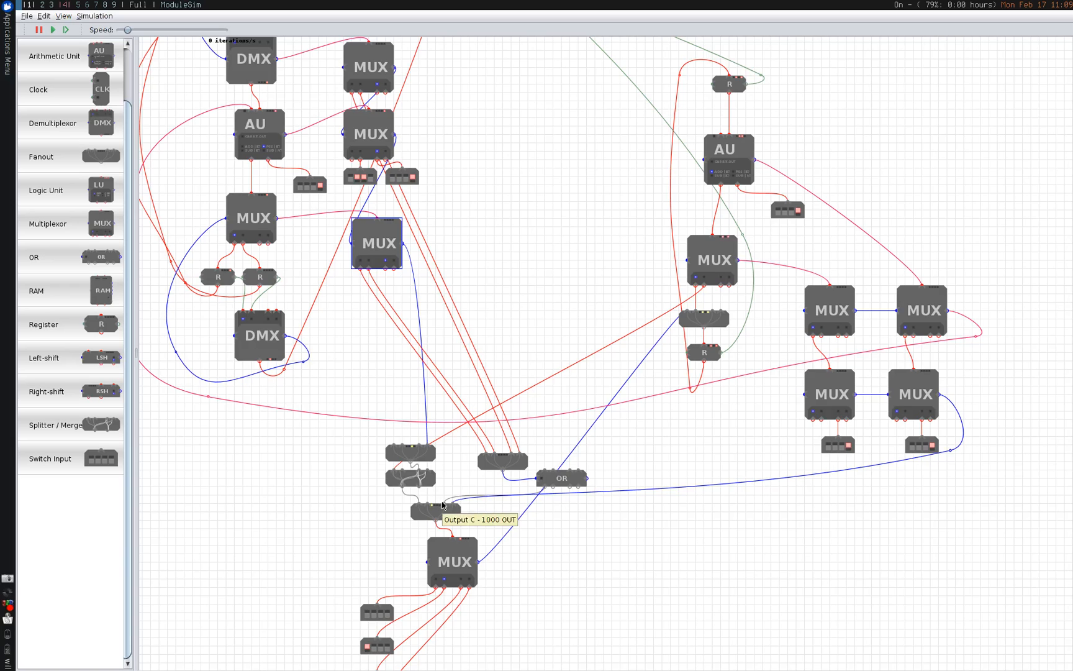
scroll(444, 483, down, 4)
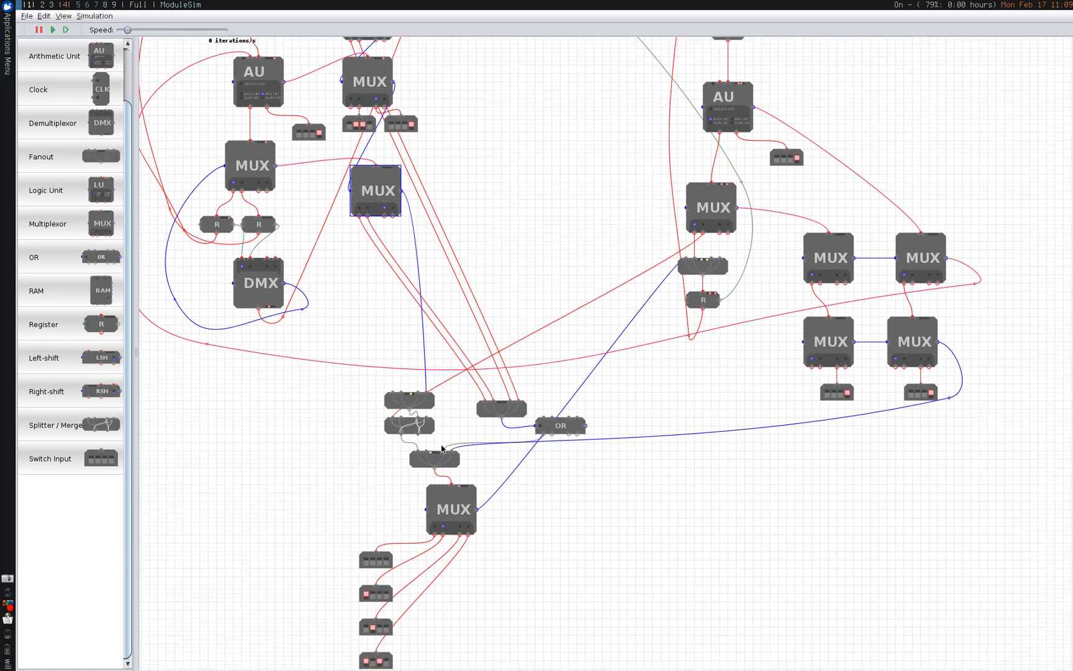
drag(443, 447, 438, 463)
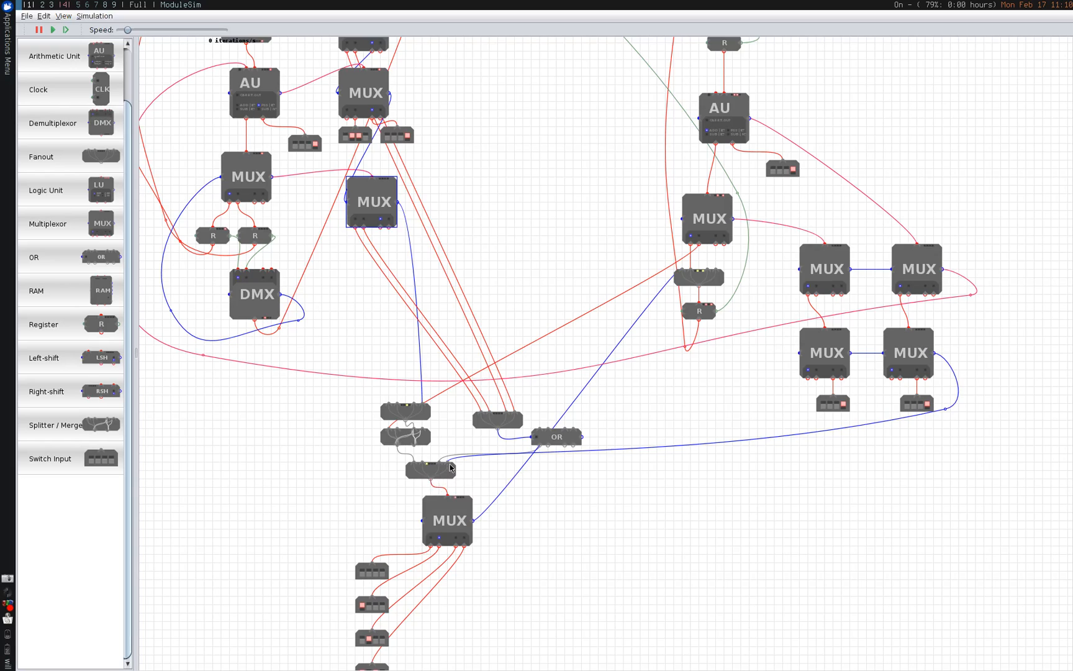
mouse_move(449, 466)
- Reroute the select link of the outer Multiplexor in the lower pair from the lower Fanout to the Fanout above the Splitter / Merger
scroll(438, 463, up, 2)
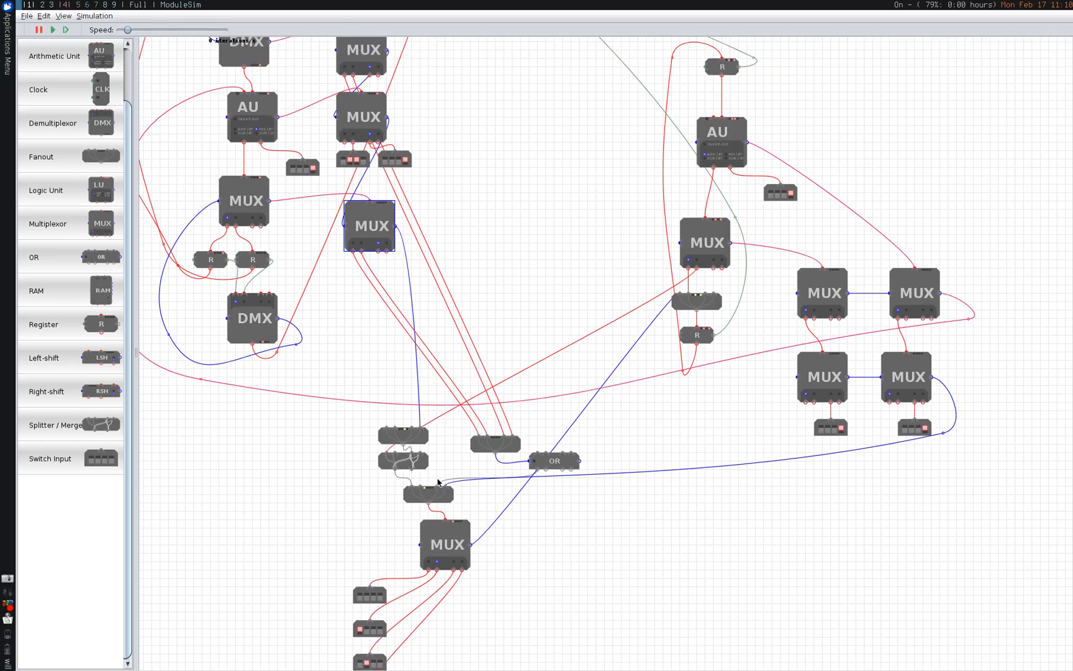
drag(433, 468, 438, 526)
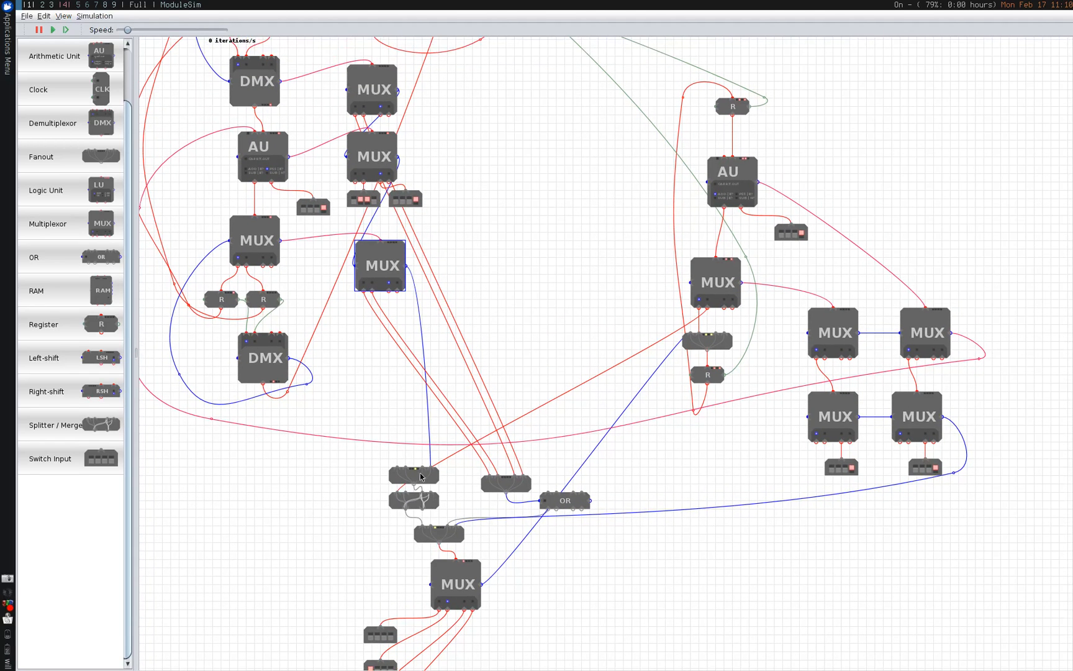
drag(422, 470, 942, 424)
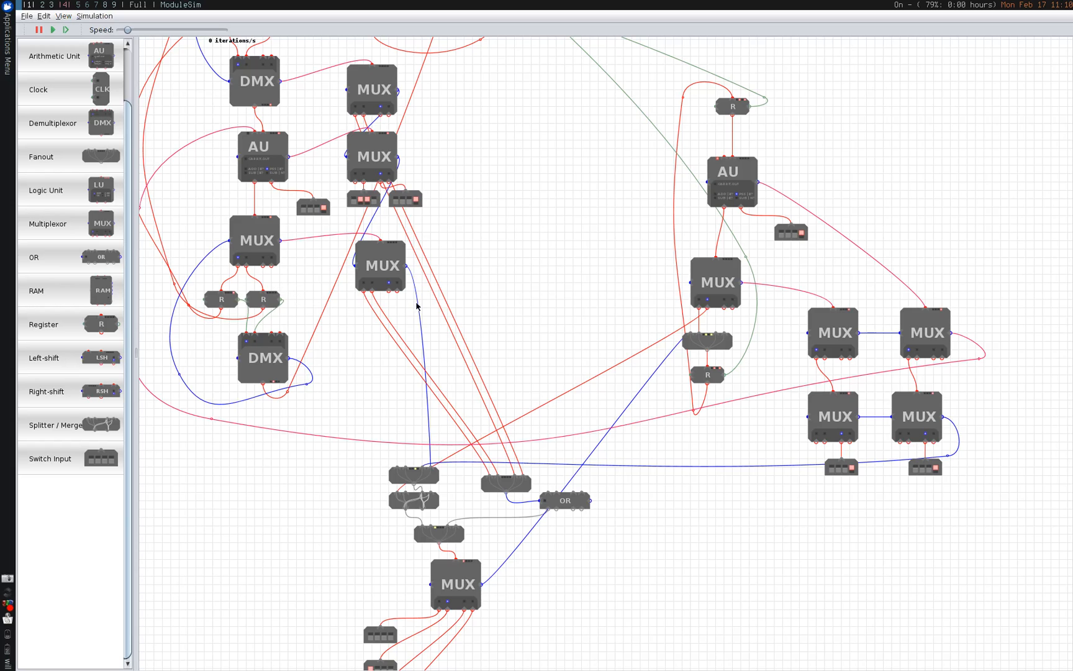
scroll(405, 404, up, 3)
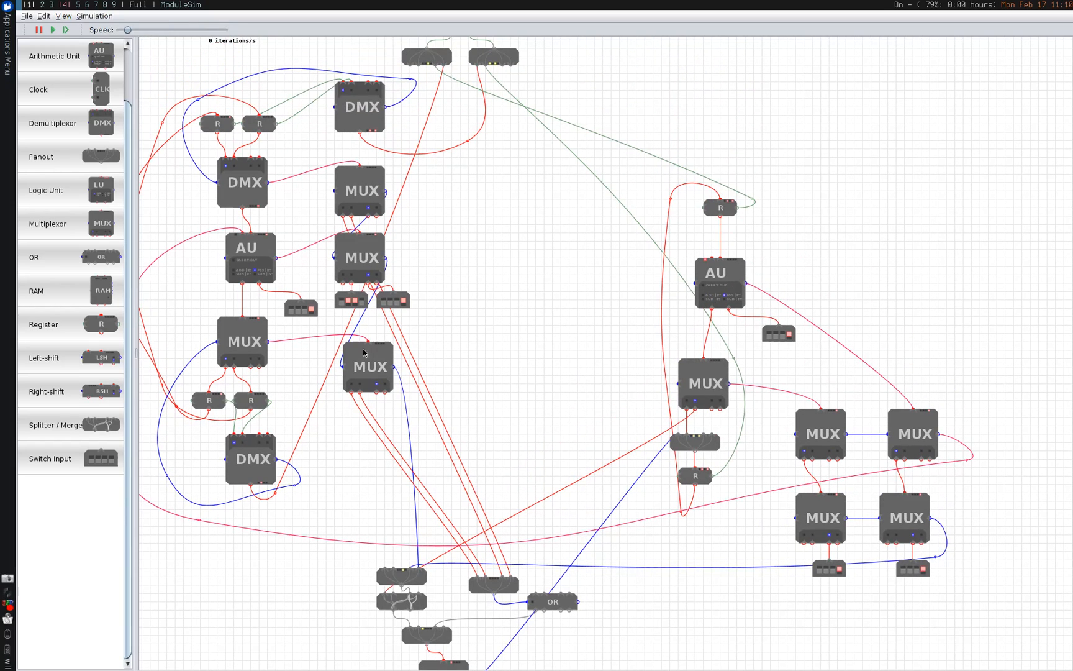
- Run the simulation and examine the Fanout above the opcode Multiplexor and the four Multiplexors controlling the single-register datapath
click(53, 31)
drag(538, 525, 566, 386)
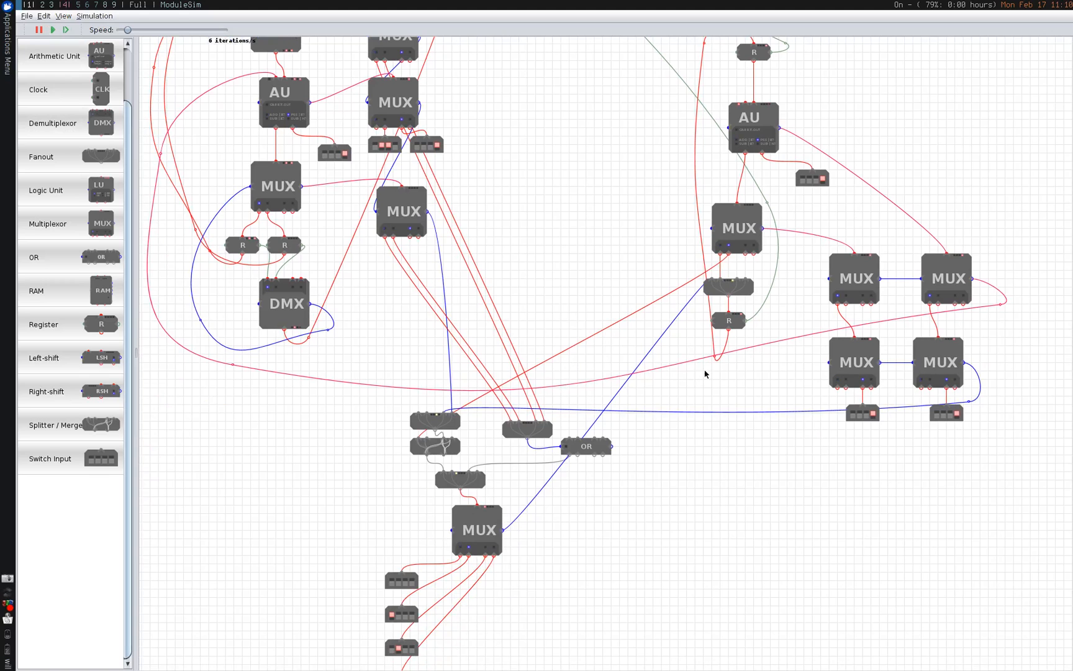
drag(704, 374, 613, 477)
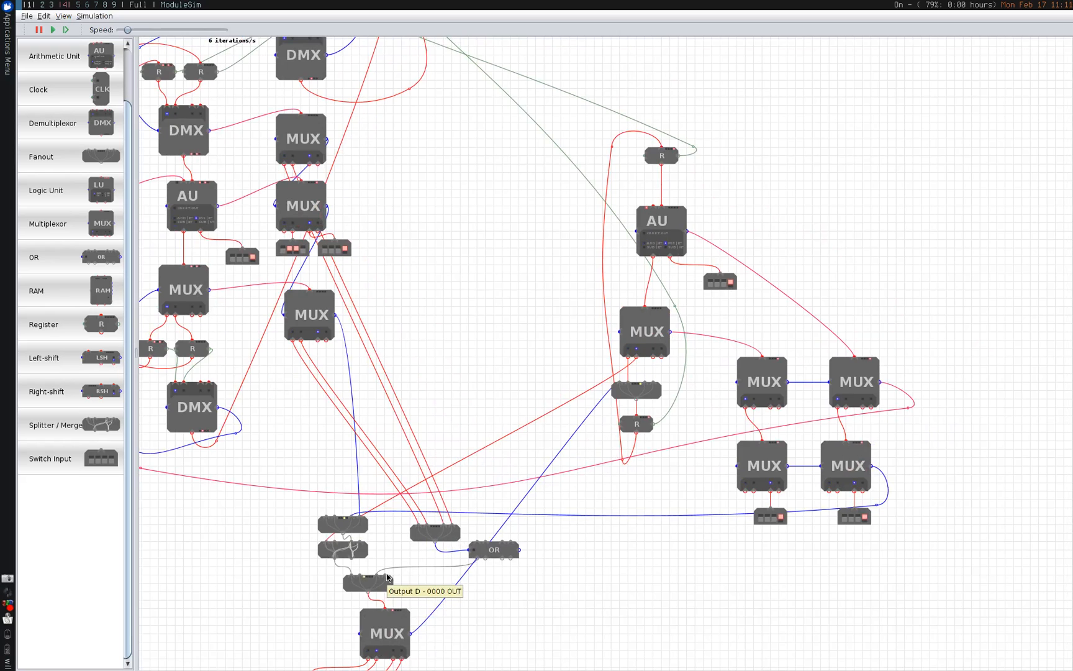
click(377, 633)
click(862, 474)
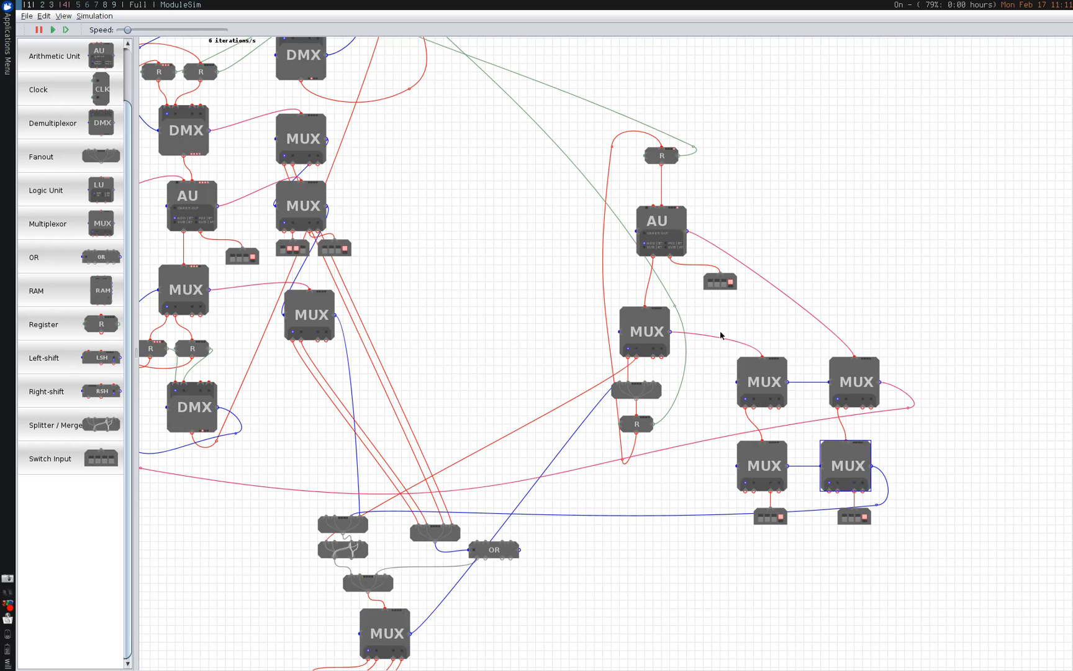
drag(717, 369, 683, 302)
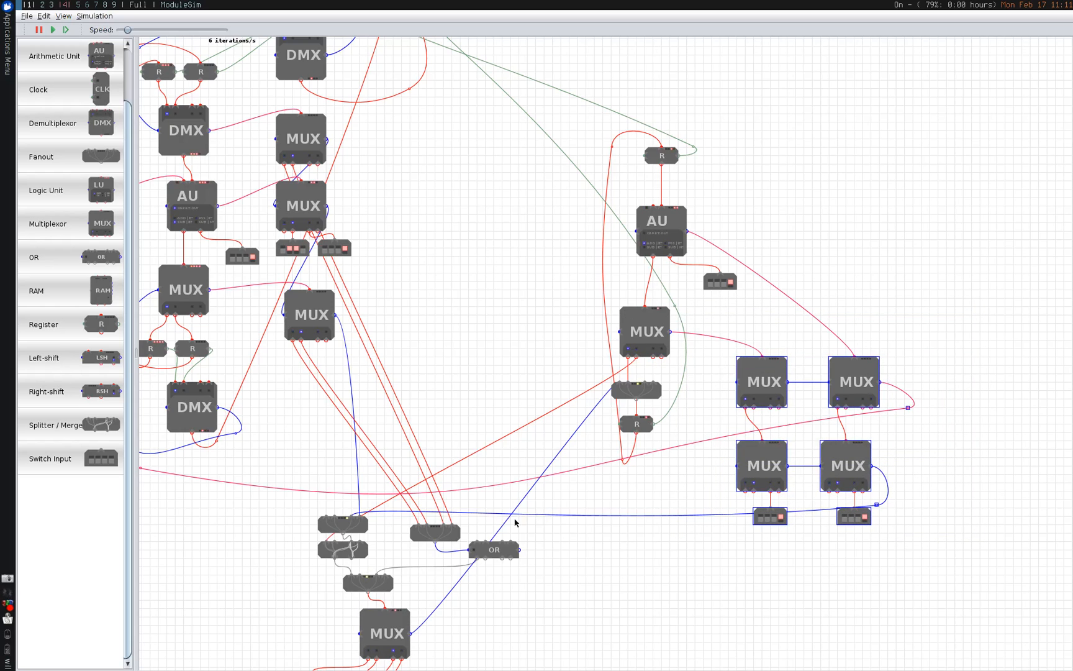
click(382, 576)
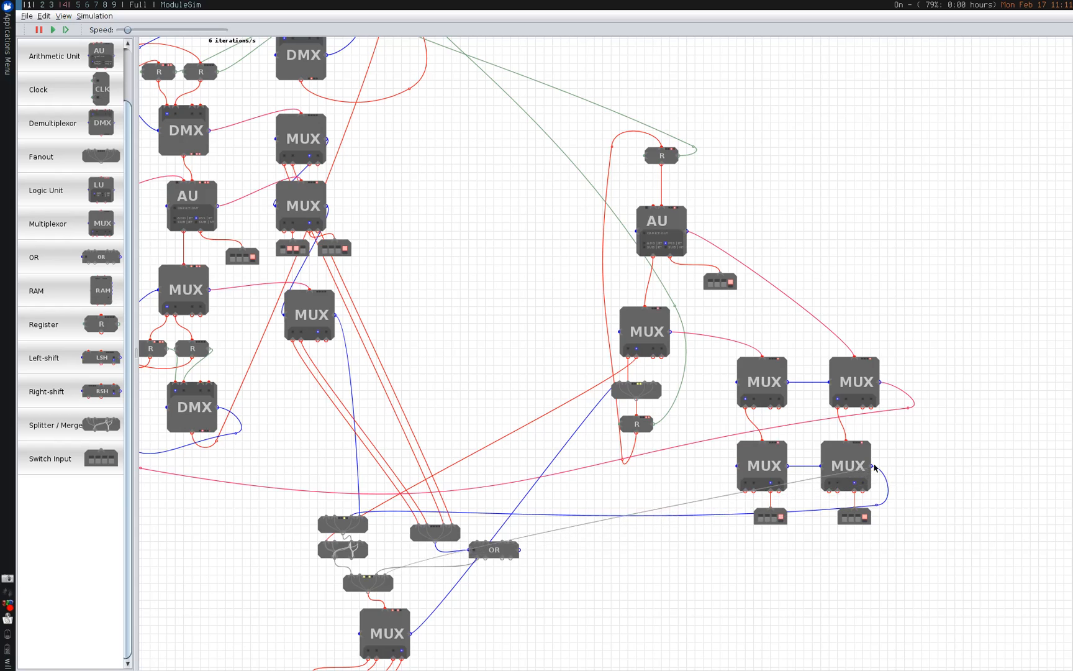
scroll(692, 567, down, 4)
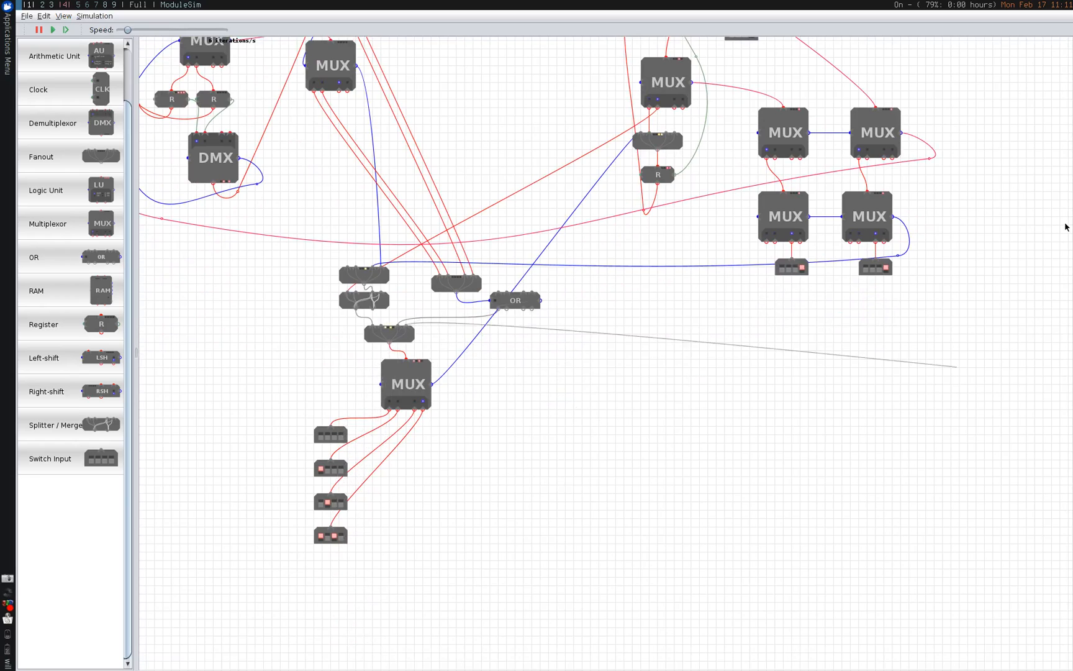
scroll(922, 495, up, 5)
scroll(923, 495, right, 2)
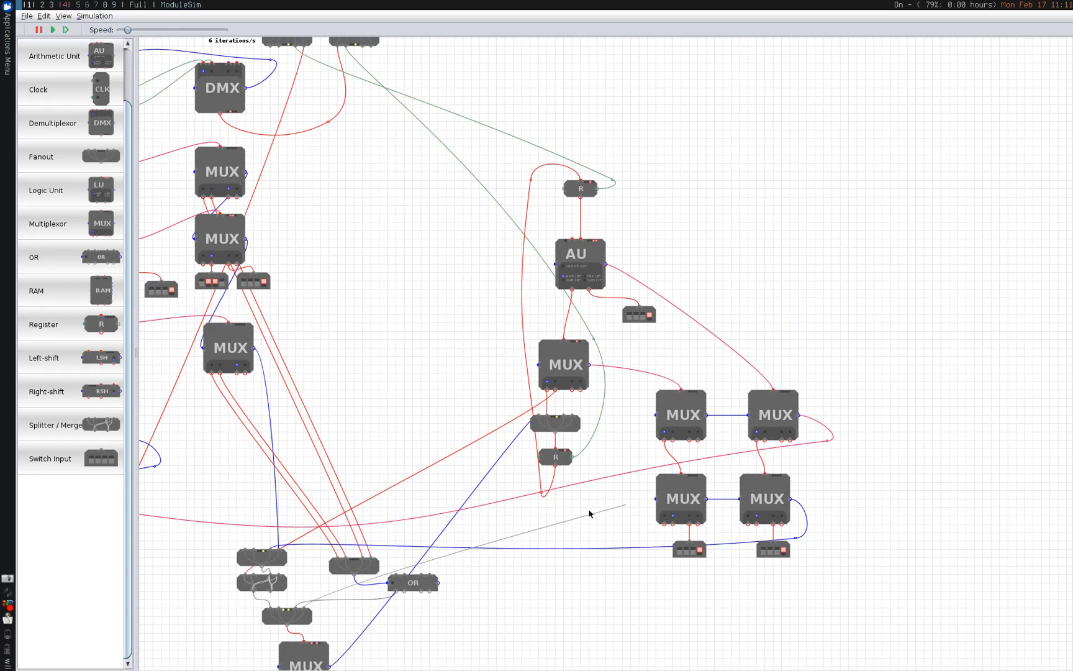
key(Escape)
- Raise the simulation speed to about 139 iterations/s and view both datapaths as a whole
scroll(621, 472, left, 6)
scroll(621, 472, up, 1)
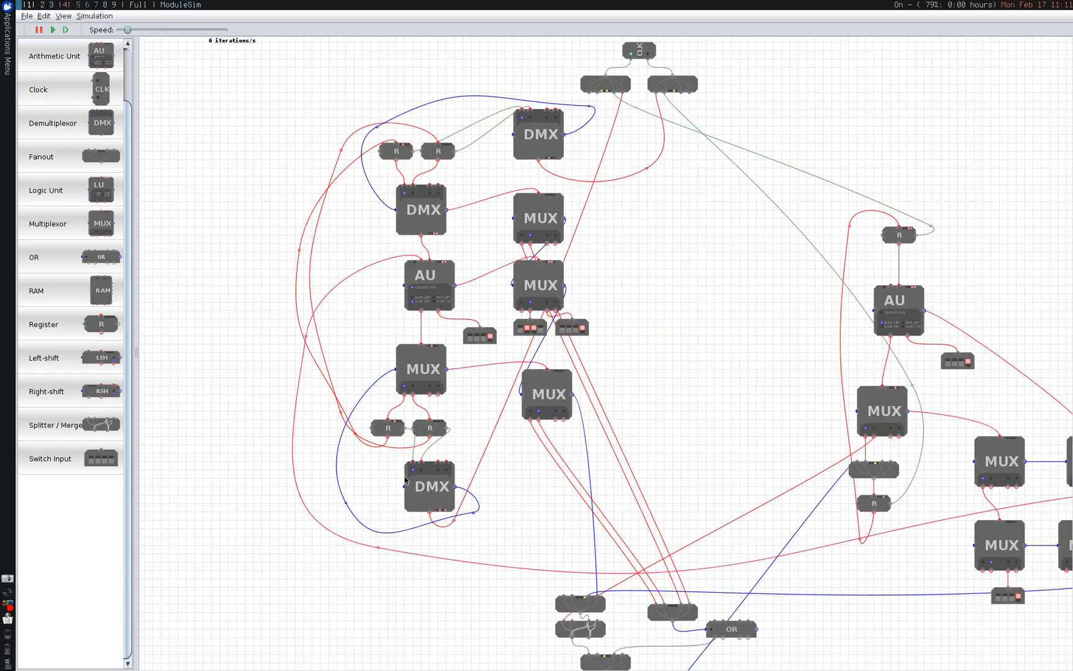
drag(454, 525, 510, 560)
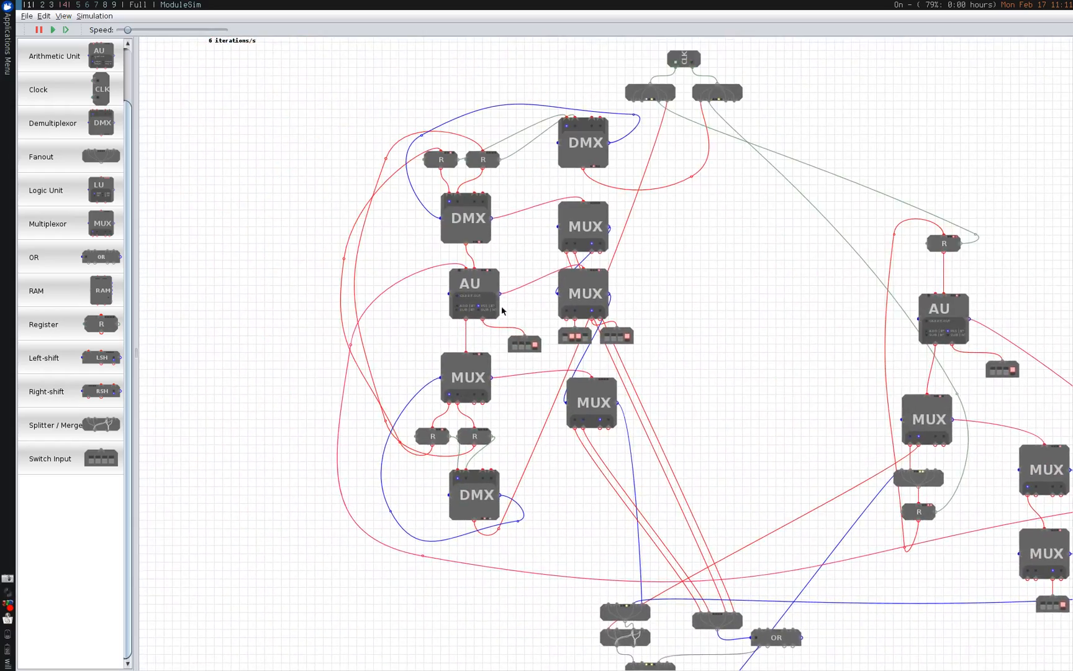
drag(501, 306, 509, 433)
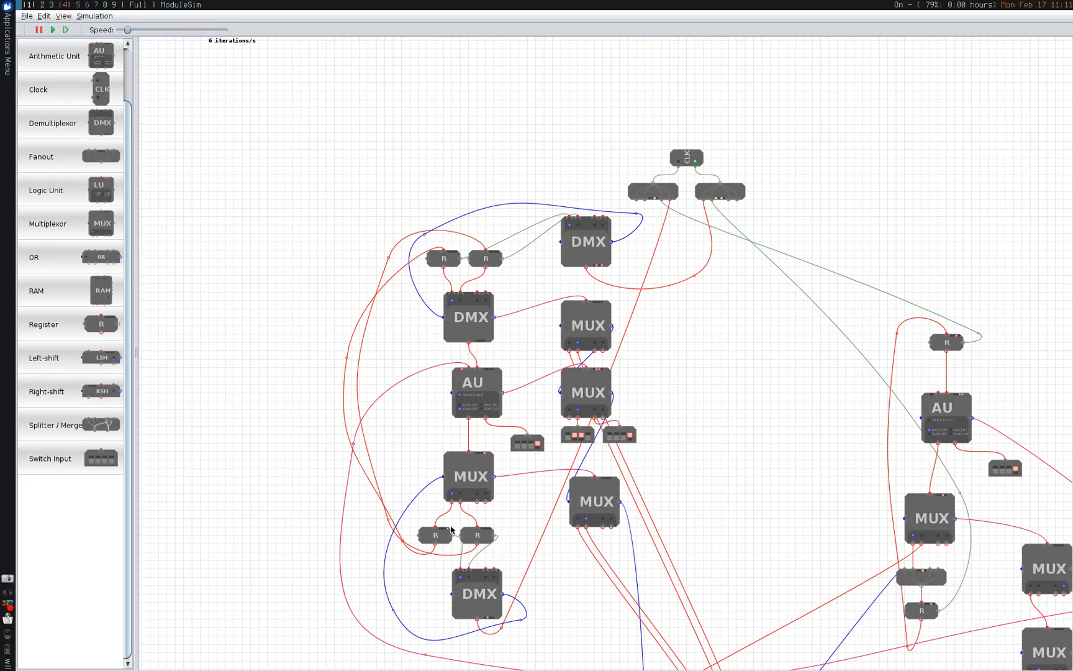
drag(123, 29, 147, 30)
drag(879, 525, 803, 198)
scroll(731, 423, down, 3)
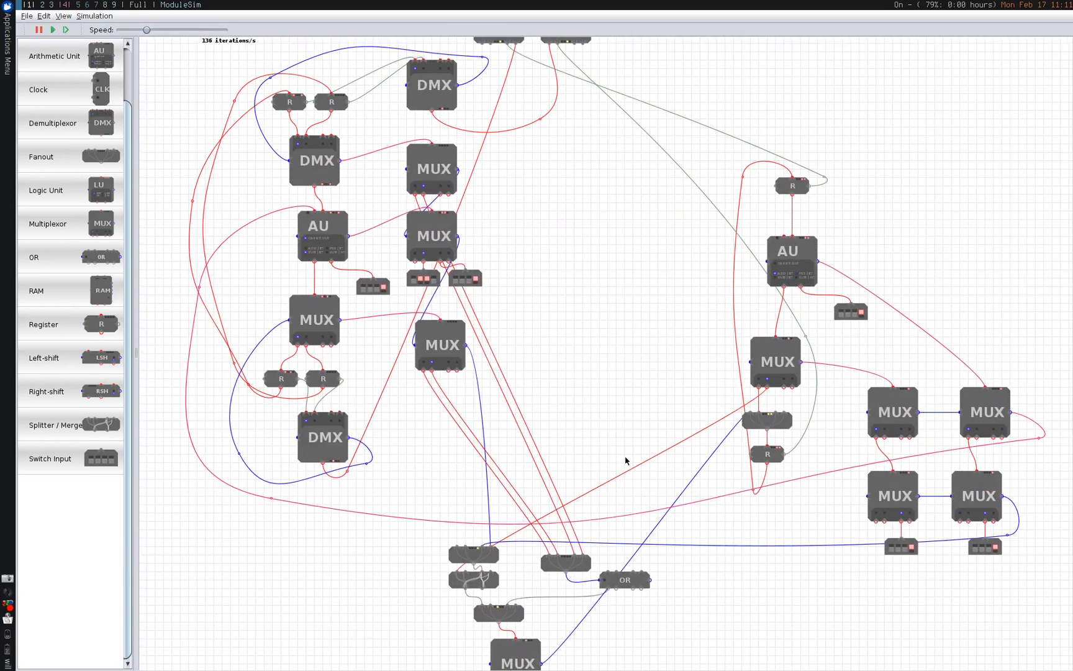
scroll(556, 379, down, 2)
drag(695, 354, 623, 416)
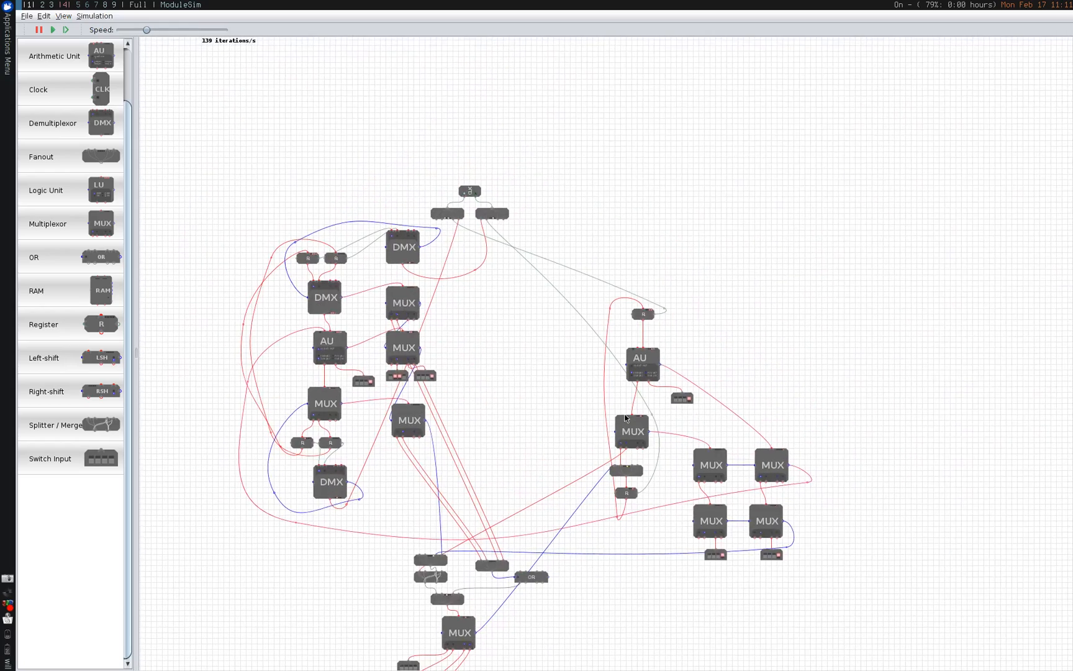
- Move the uppermost Multiplexor of the two-register datapath slightly up, level with the Demultiplexor it controls
scroll(621, 413, up, 2)
drag(310, 371, 539, 403)
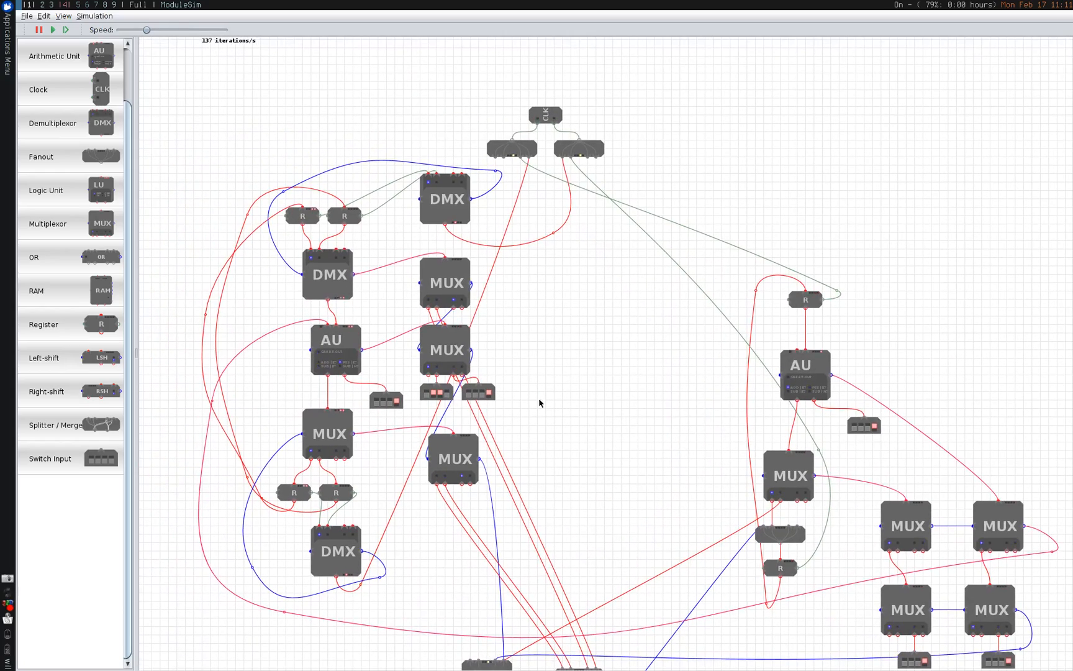
click(462, 468)
drag(469, 424, 419, 458)
drag(411, 391, 506, 517)
mouse_move(412, 320)
mouse_down()
mouse_move(521, 426)
mouse_move(433, 354)
mouse_move(403, 308)
mouse_up()
drag(515, 312, 383, 236)
mouse_move(438, 279)
mouse_down()
mouse_move(547, 329)
mouse_move(438, 271)
mouse_up()
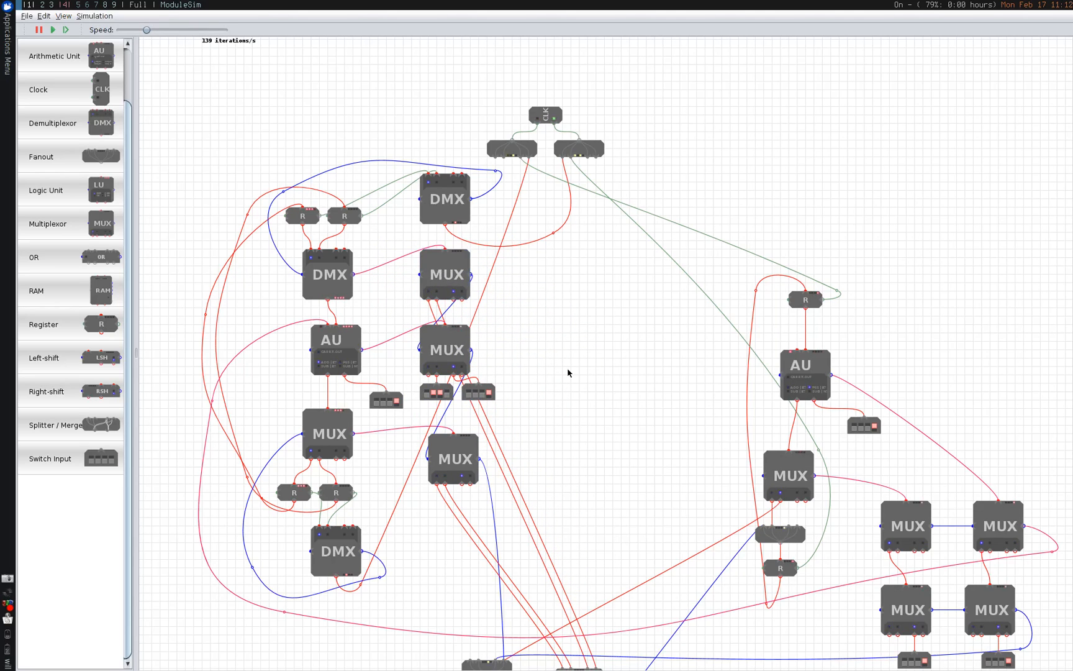
- Select the Multiplexor controlling the Arithmetic Unit with its two Switch Inputs, and pause the simulation
drag(569, 370, 501, 408)
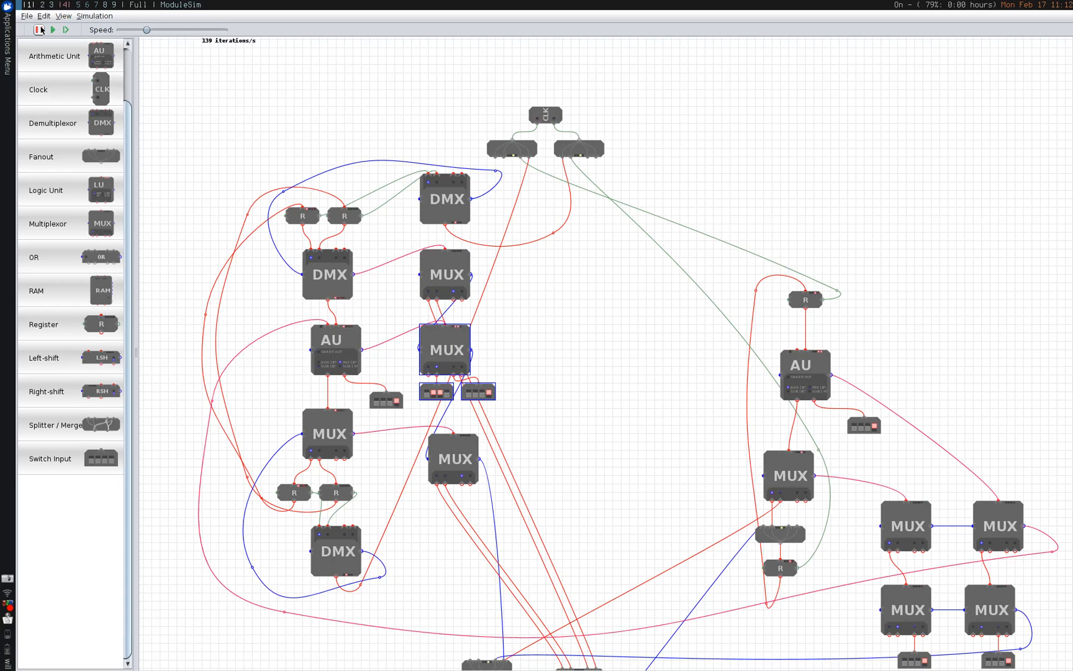
click(41, 27)
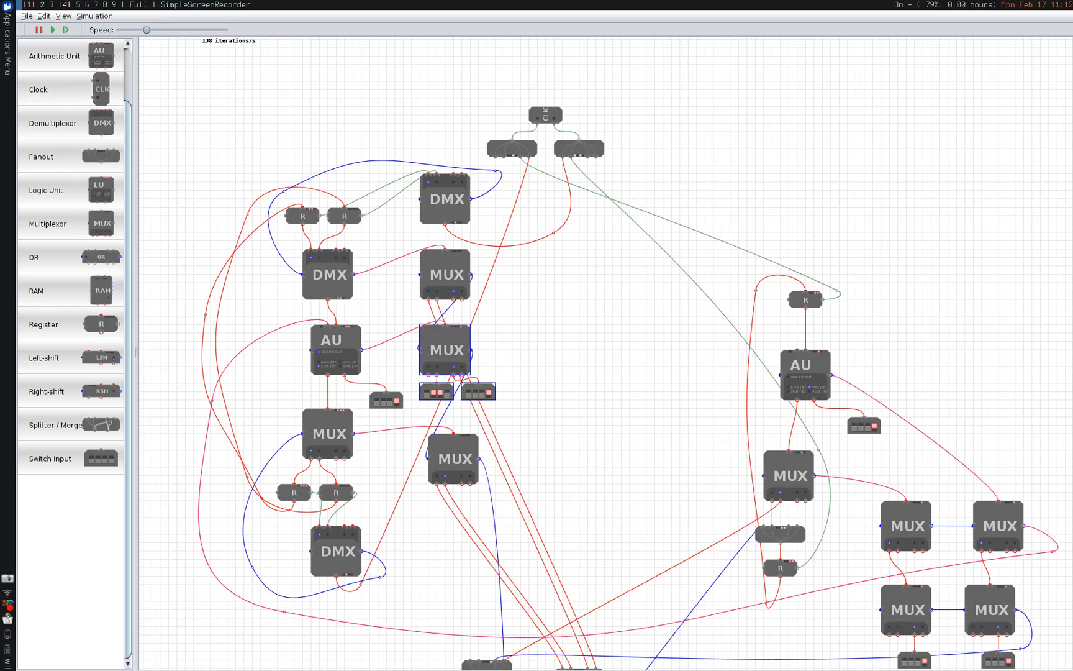